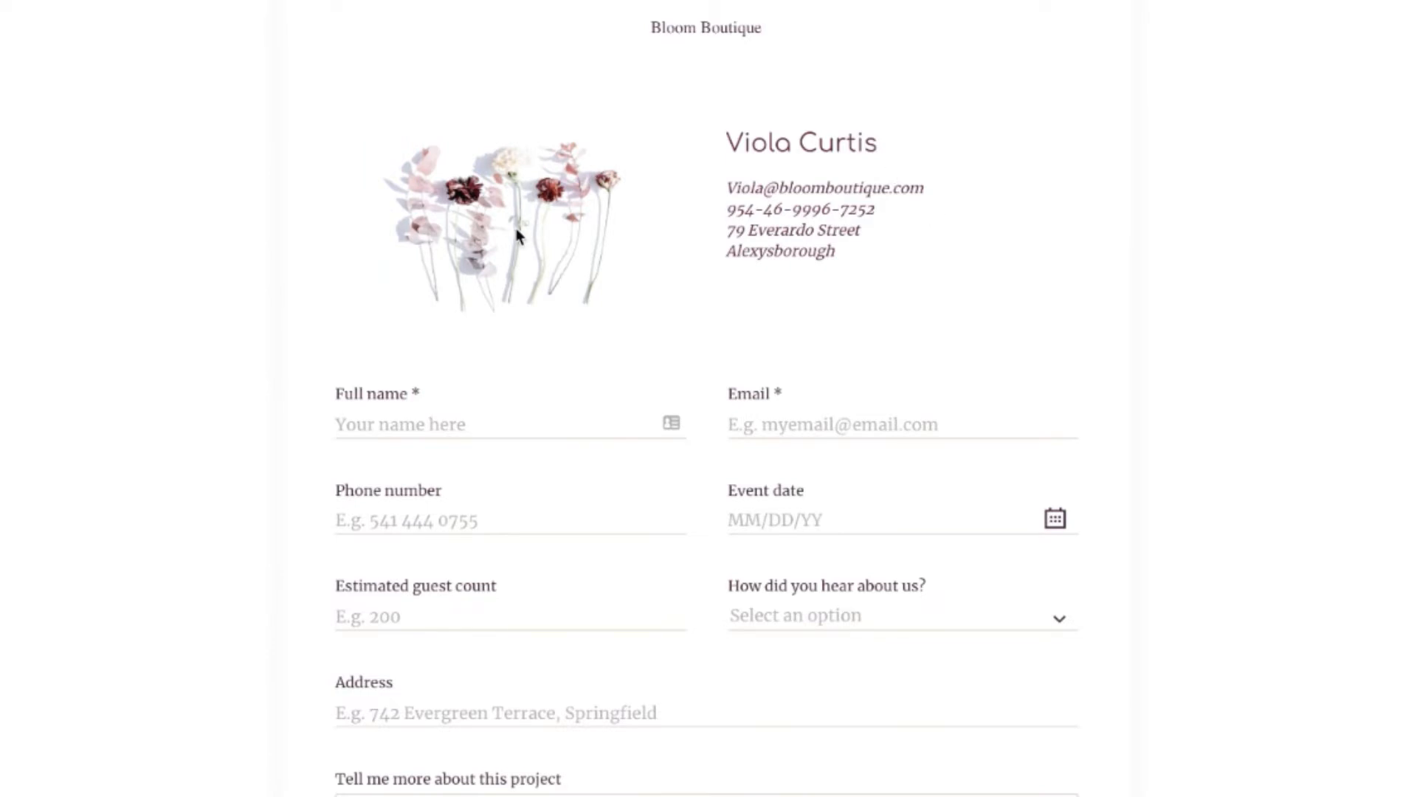
# Review the Bloom Boutique sample form's fields, including the lead source options and the event date calendar
pyautogui.scroll(-3, 516, 234)
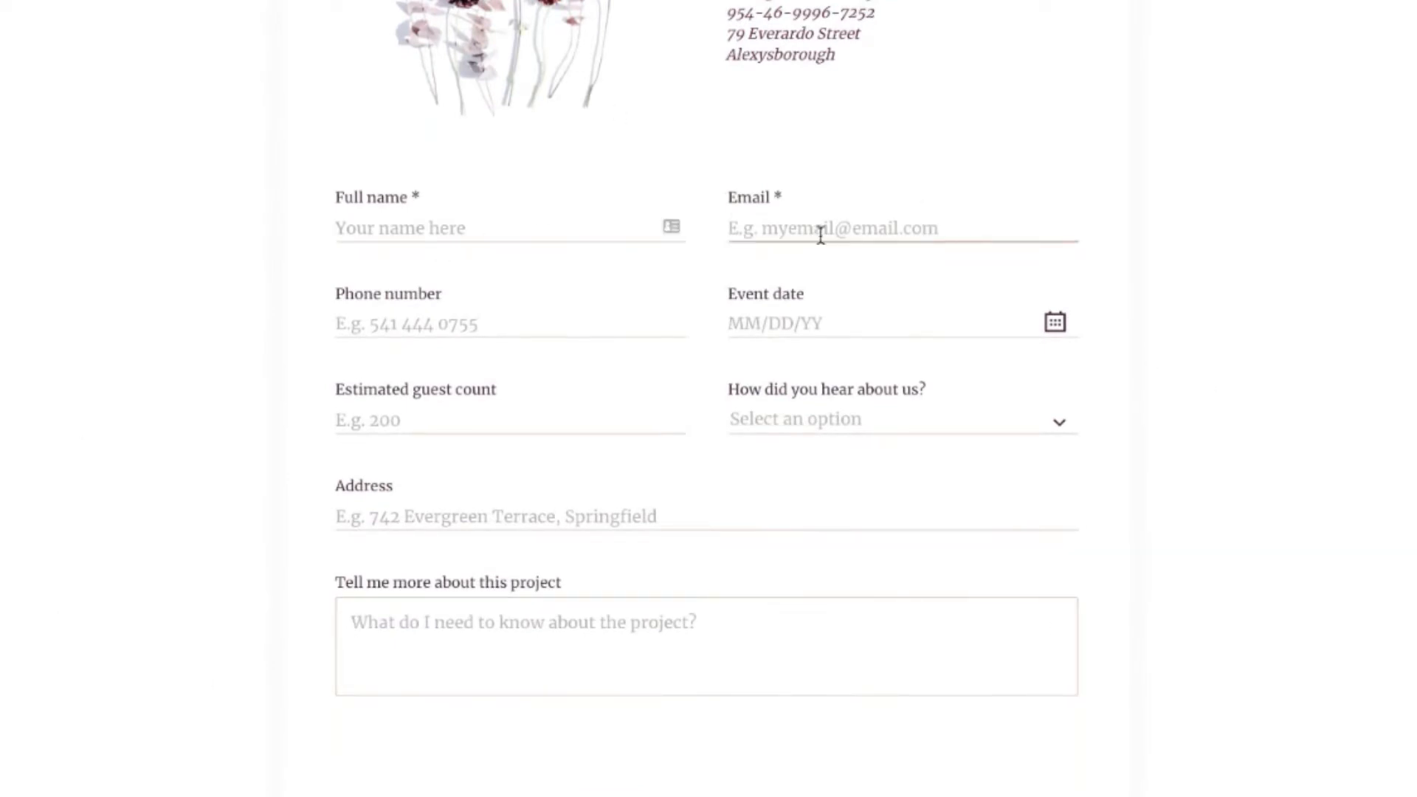
pyautogui.click(964, 426)
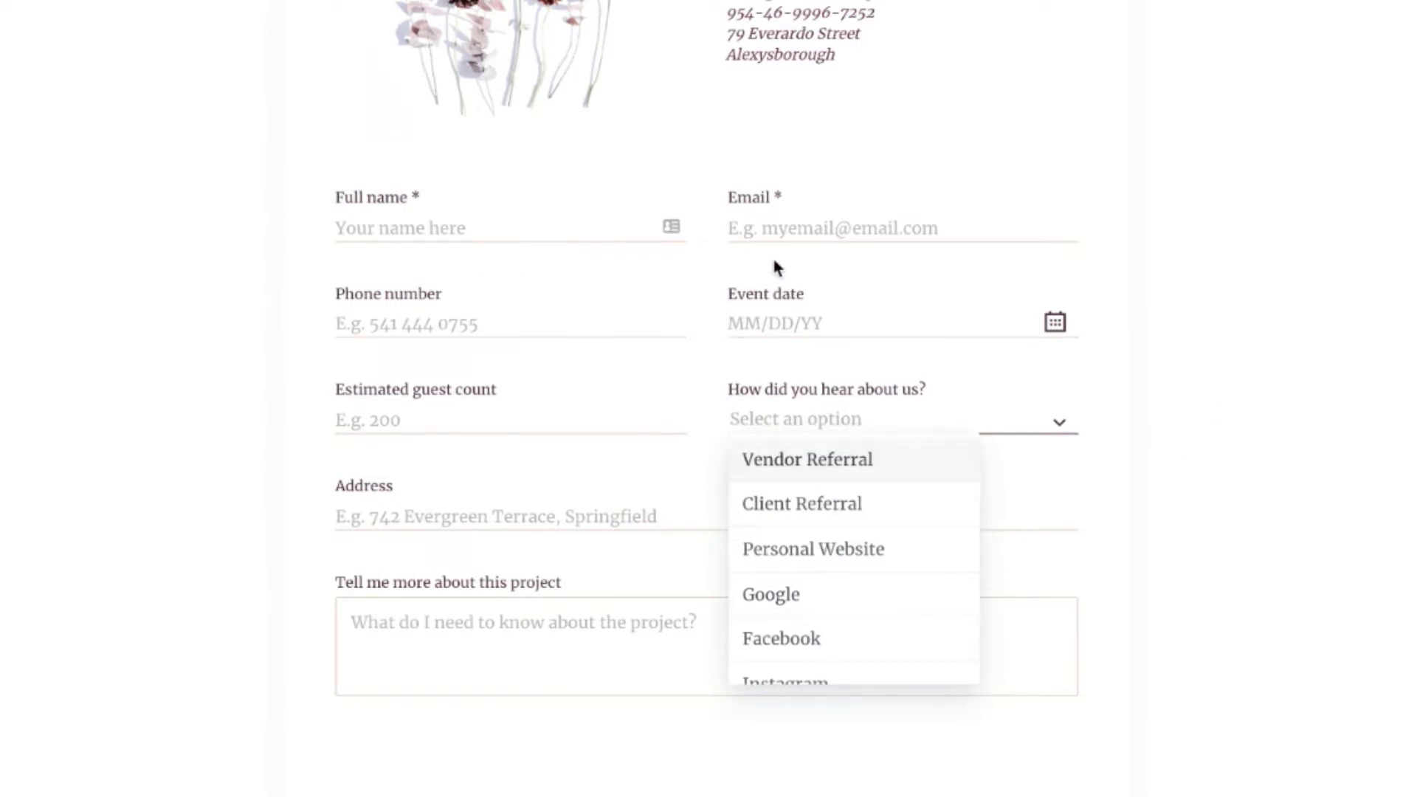
pyautogui.click(768, 231)
pyautogui.click(844, 318)
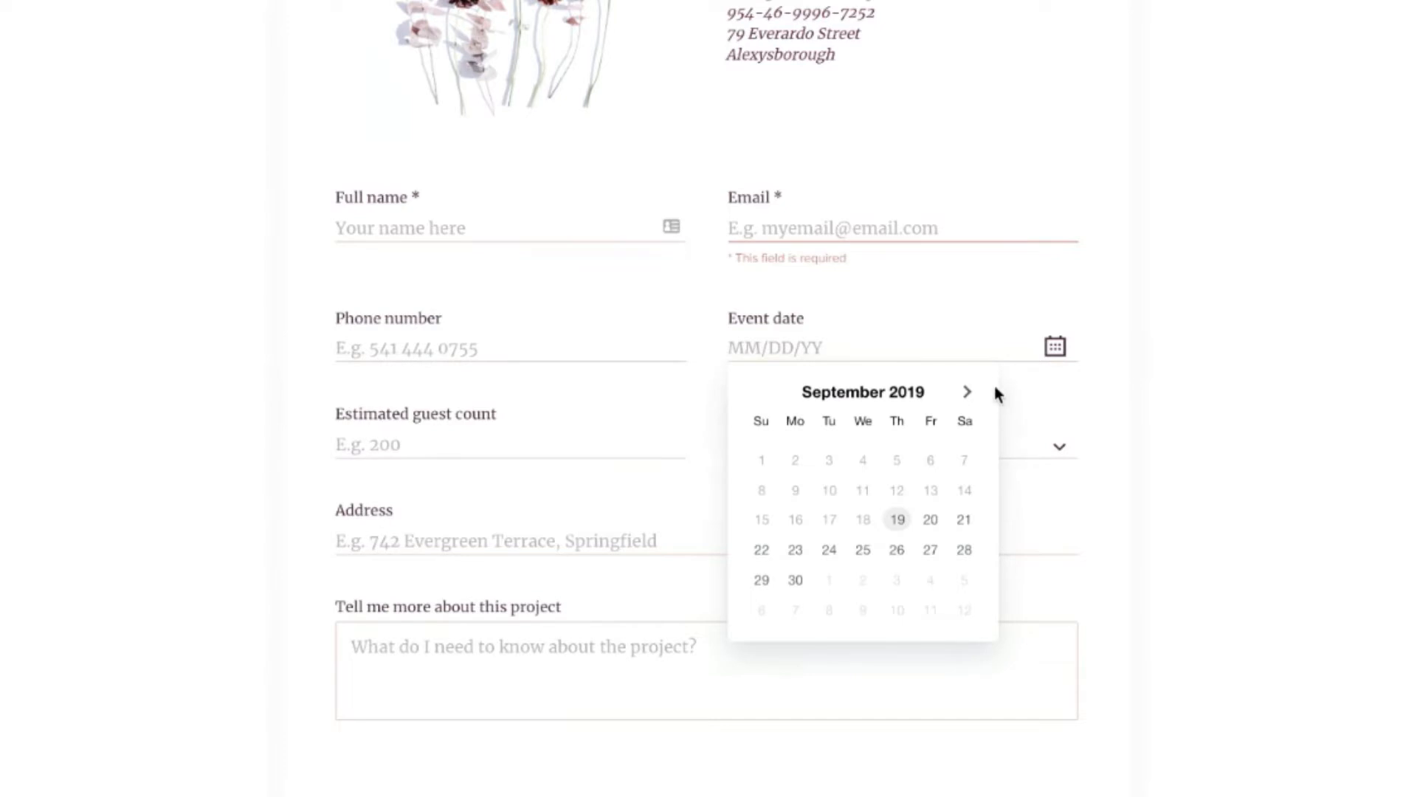
pyautogui.click(1052, 350)
pyautogui.scroll(5, 1203, 329)
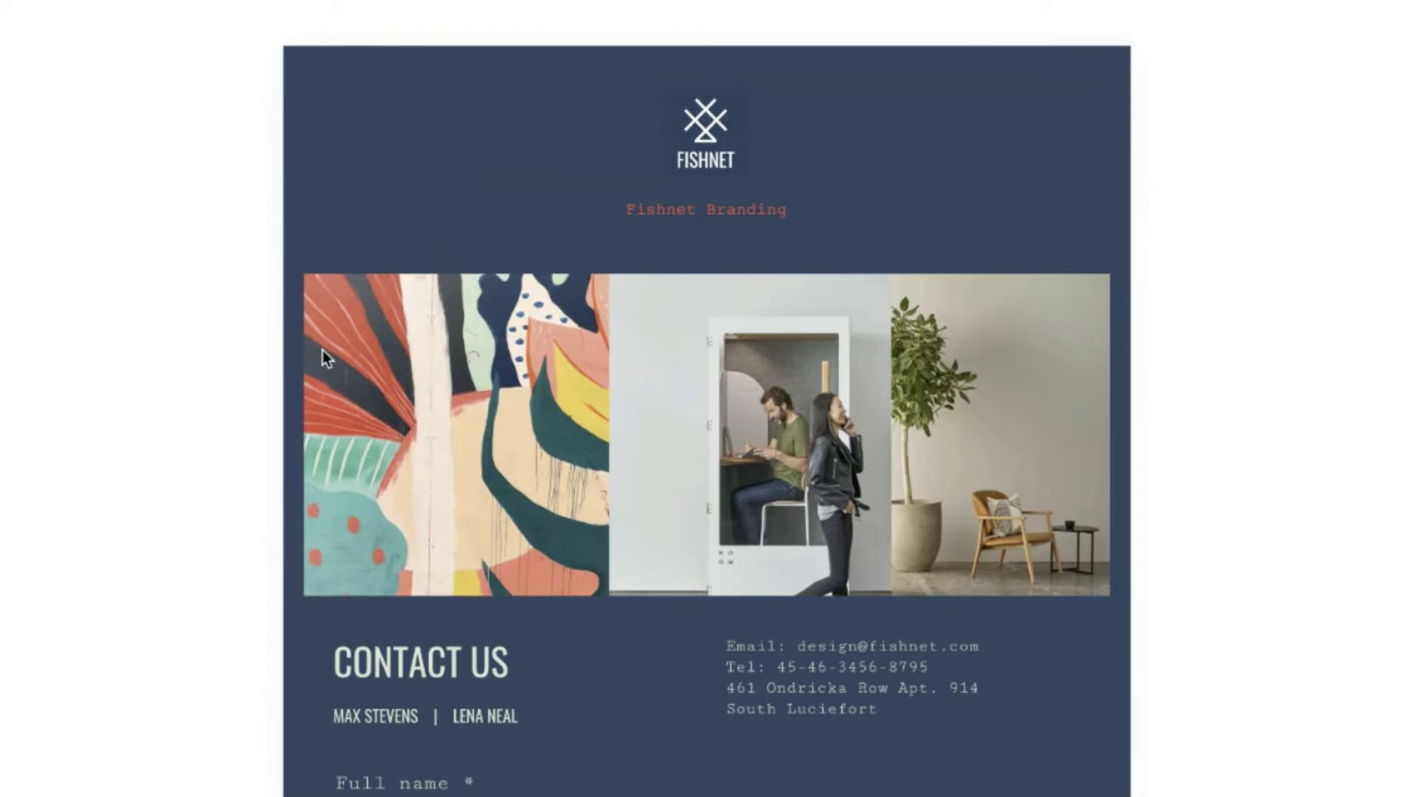
# Look through the Fishnet Branding sample contact form from its header images down to the project question
pyautogui.scroll(-4, 355, 368)
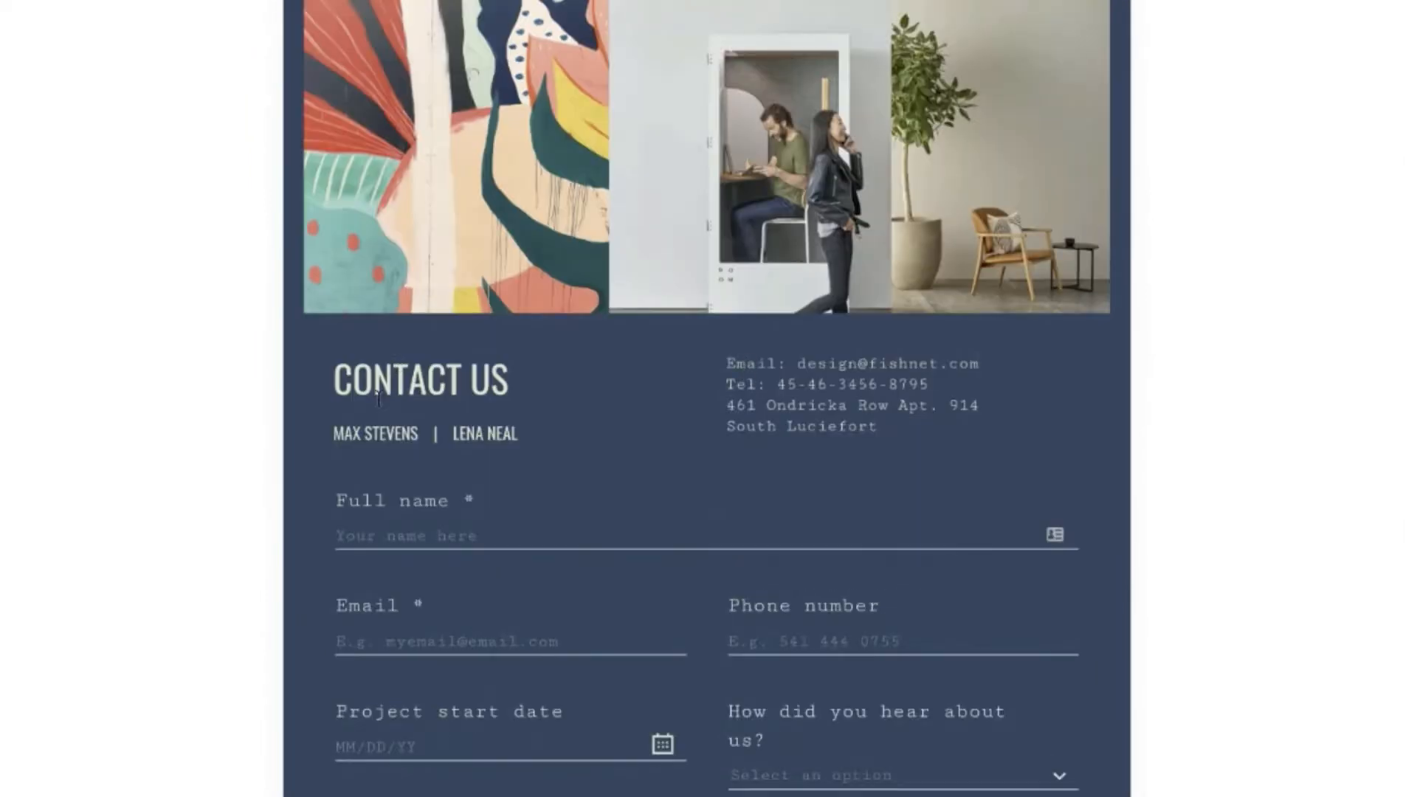
pyautogui.scroll(-2, 867, 431)
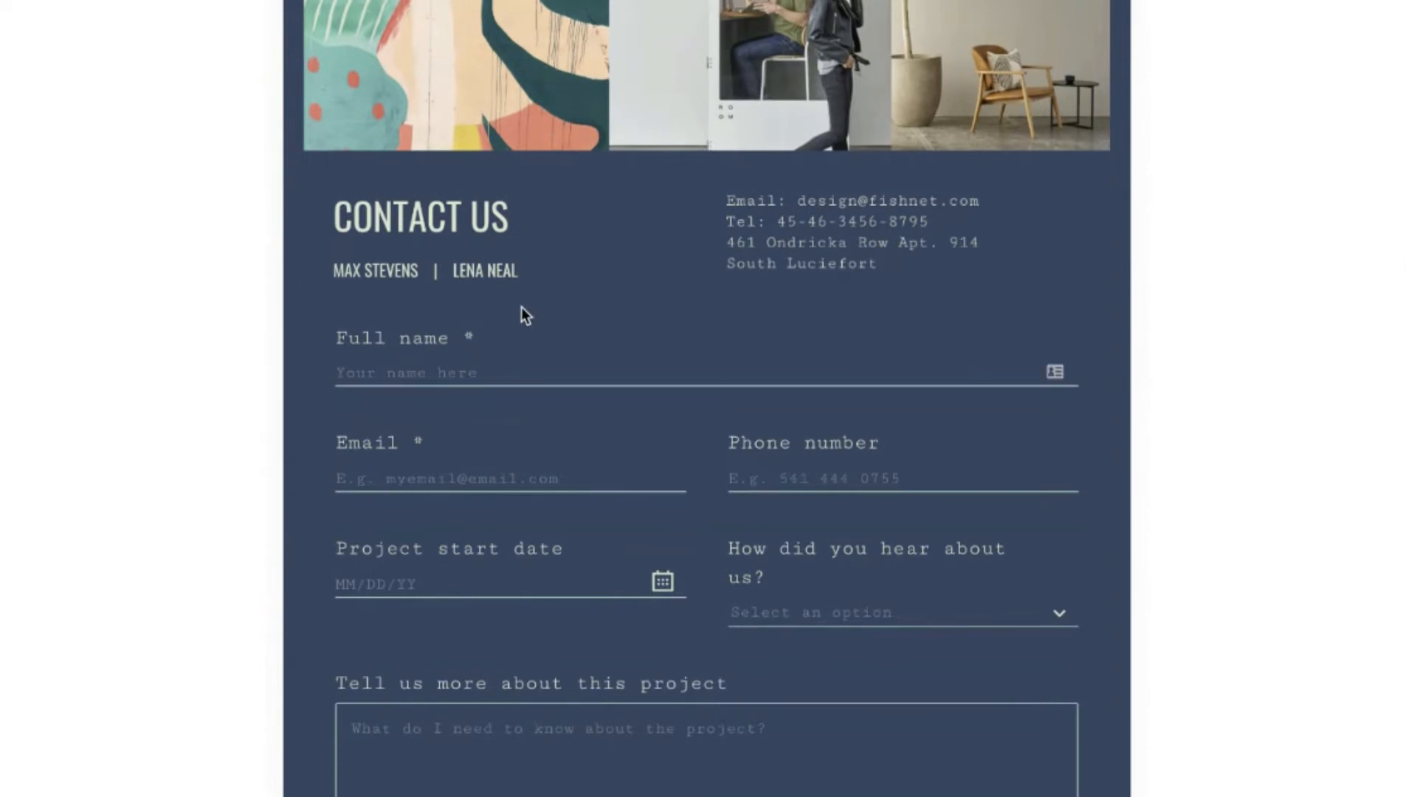
pyautogui.scroll(-3, 859, 292)
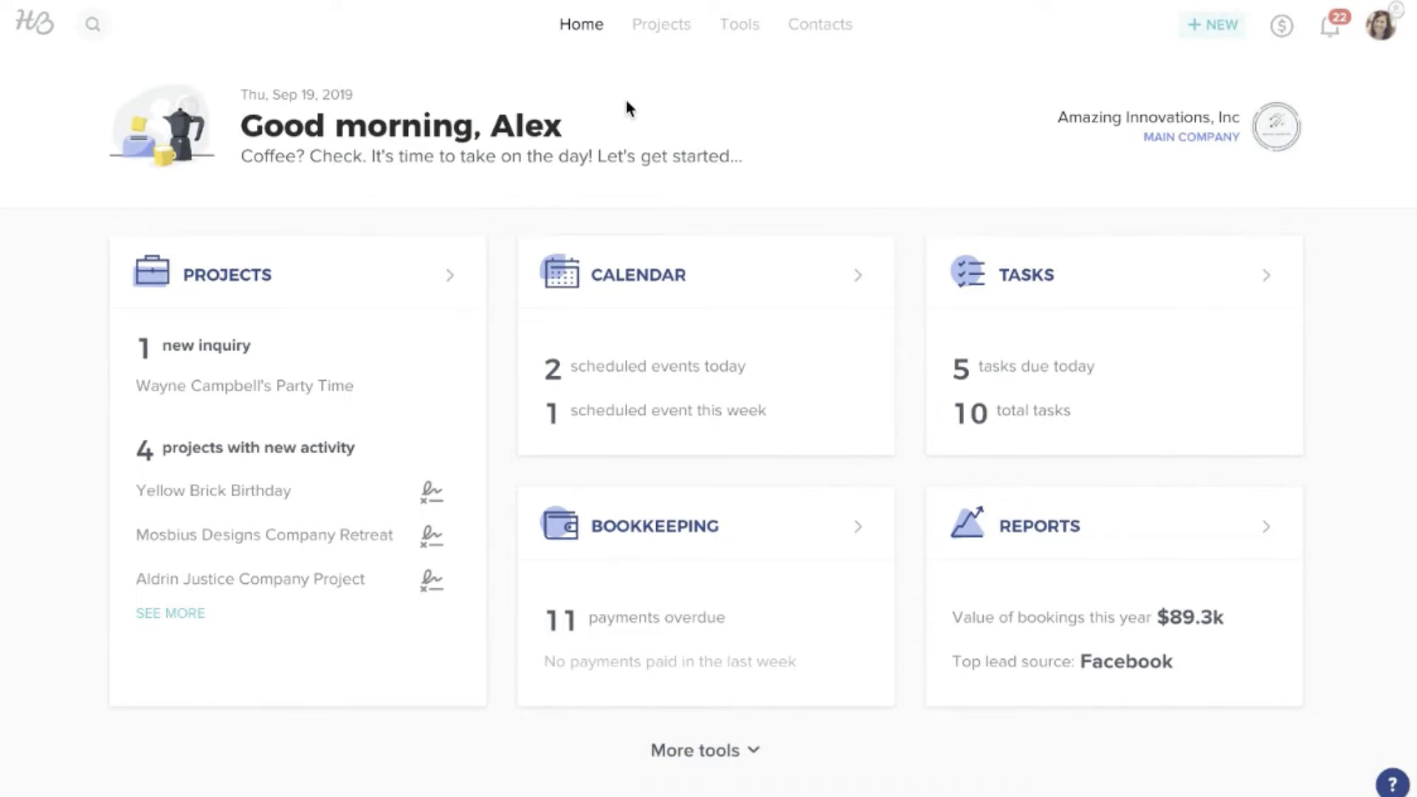
# Open the Contact Form tool and add a new contact form
pyautogui.click(738, 26)
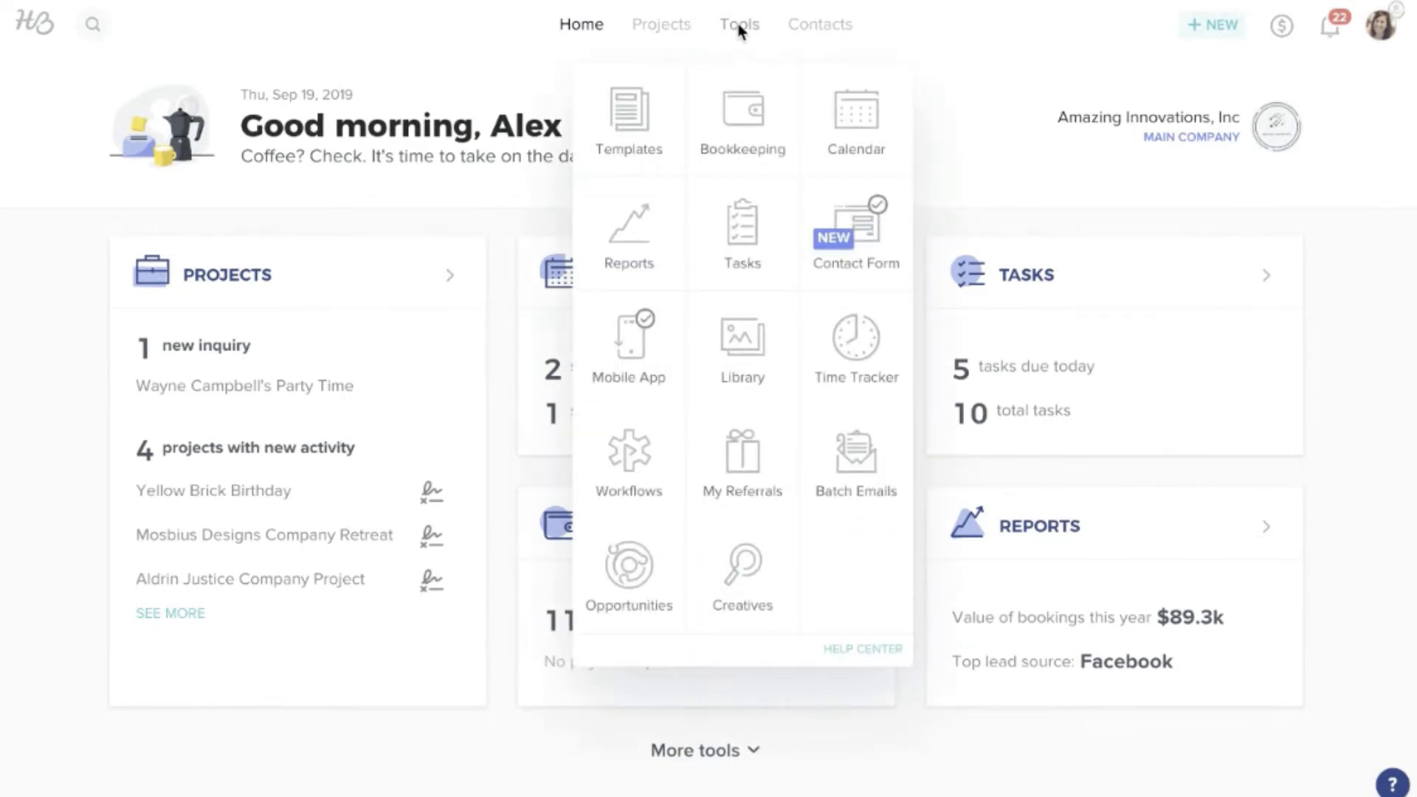
pyautogui.click(856, 243)
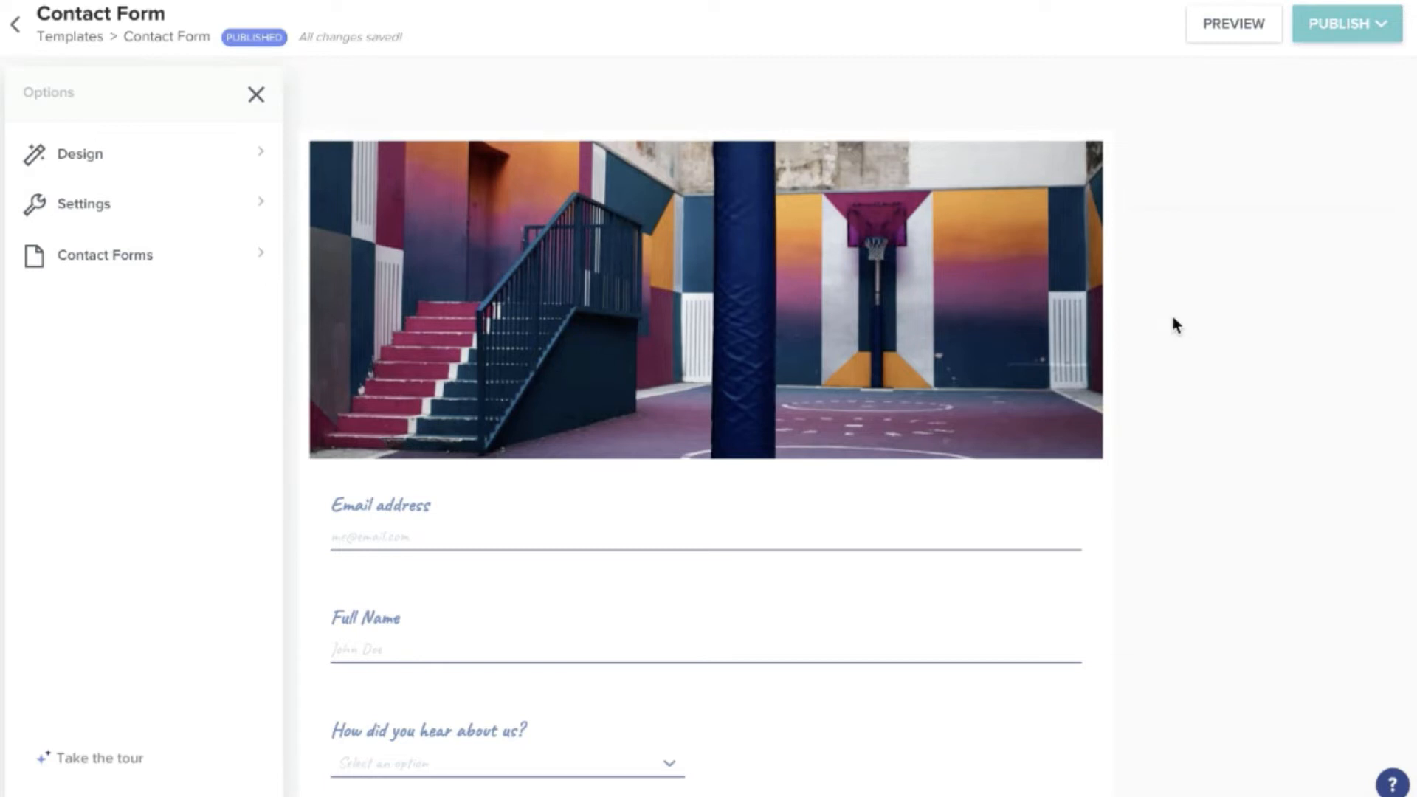
pyautogui.click(257, 96)
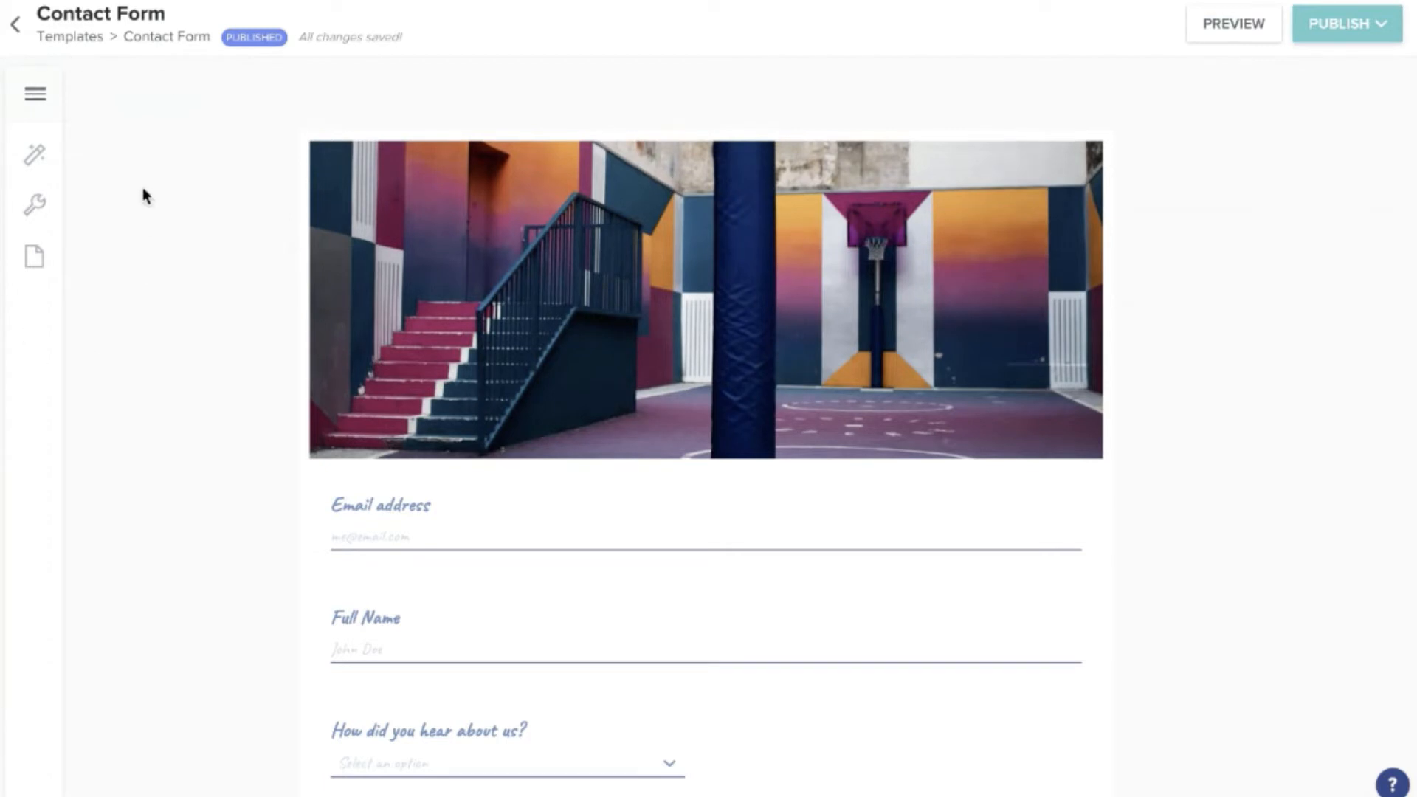
pyautogui.click(34, 260)
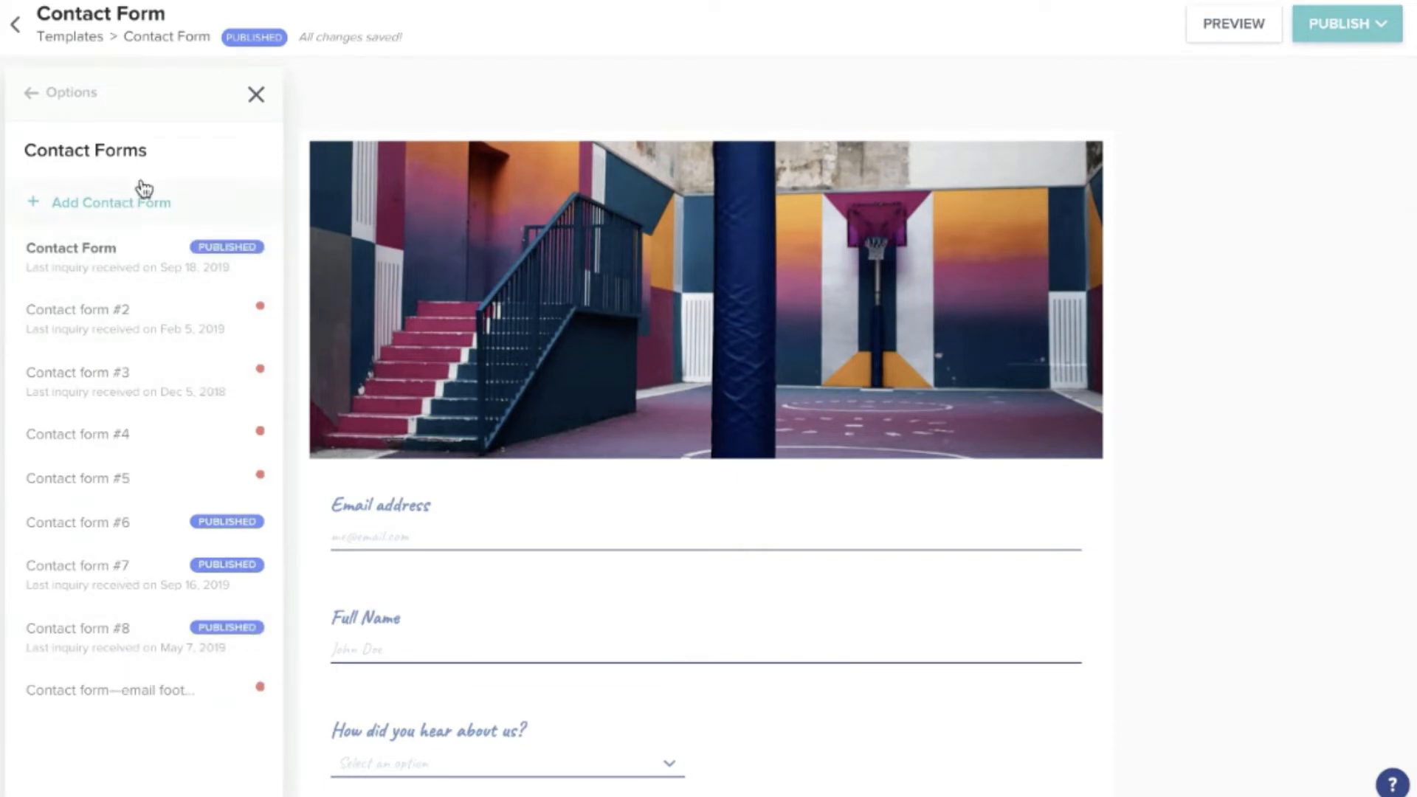
pyautogui.click(105, 213)
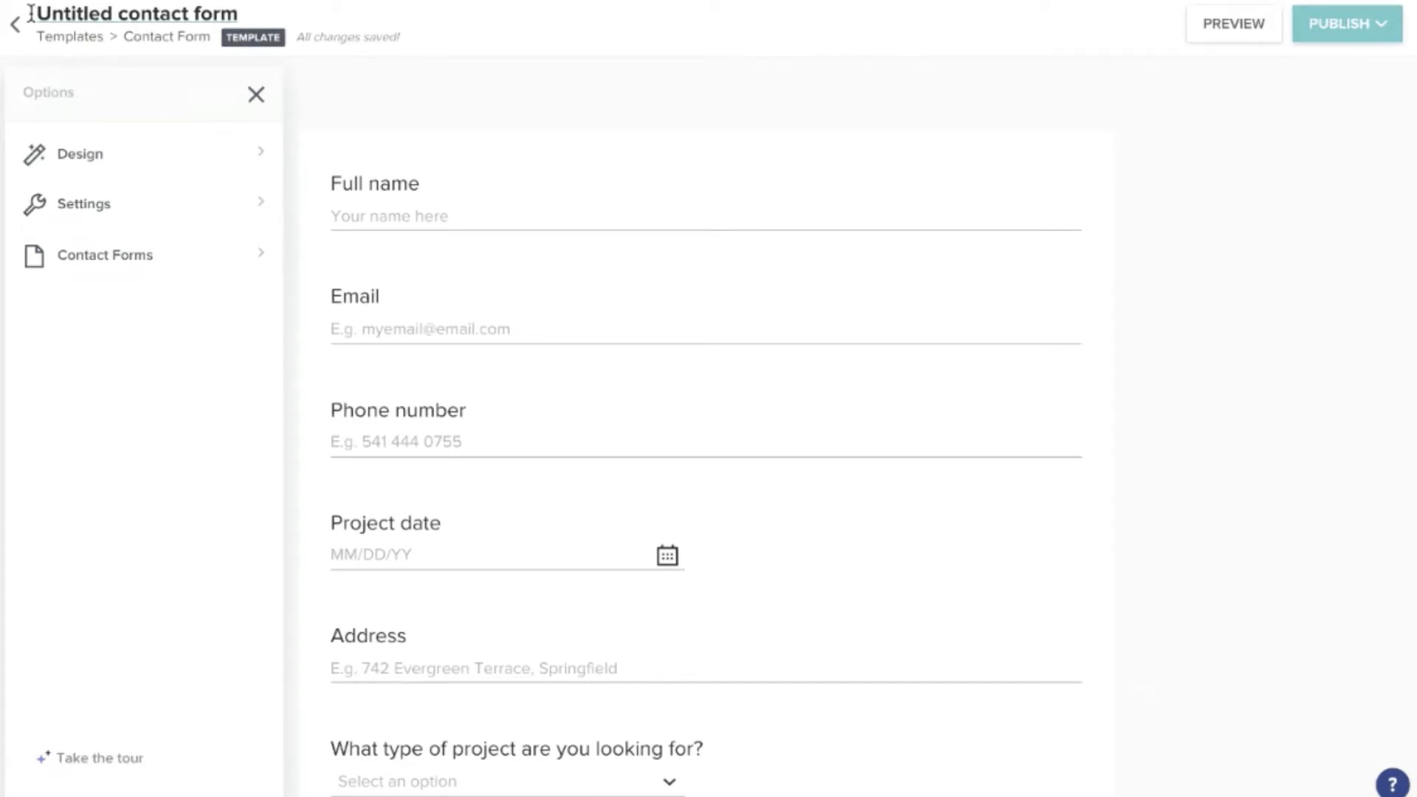
# Rename the new form as "Primary contact form" and collapse the options sidebar
pyautogui.doubleClick(82, 13)
pyautogui.write('Primary')
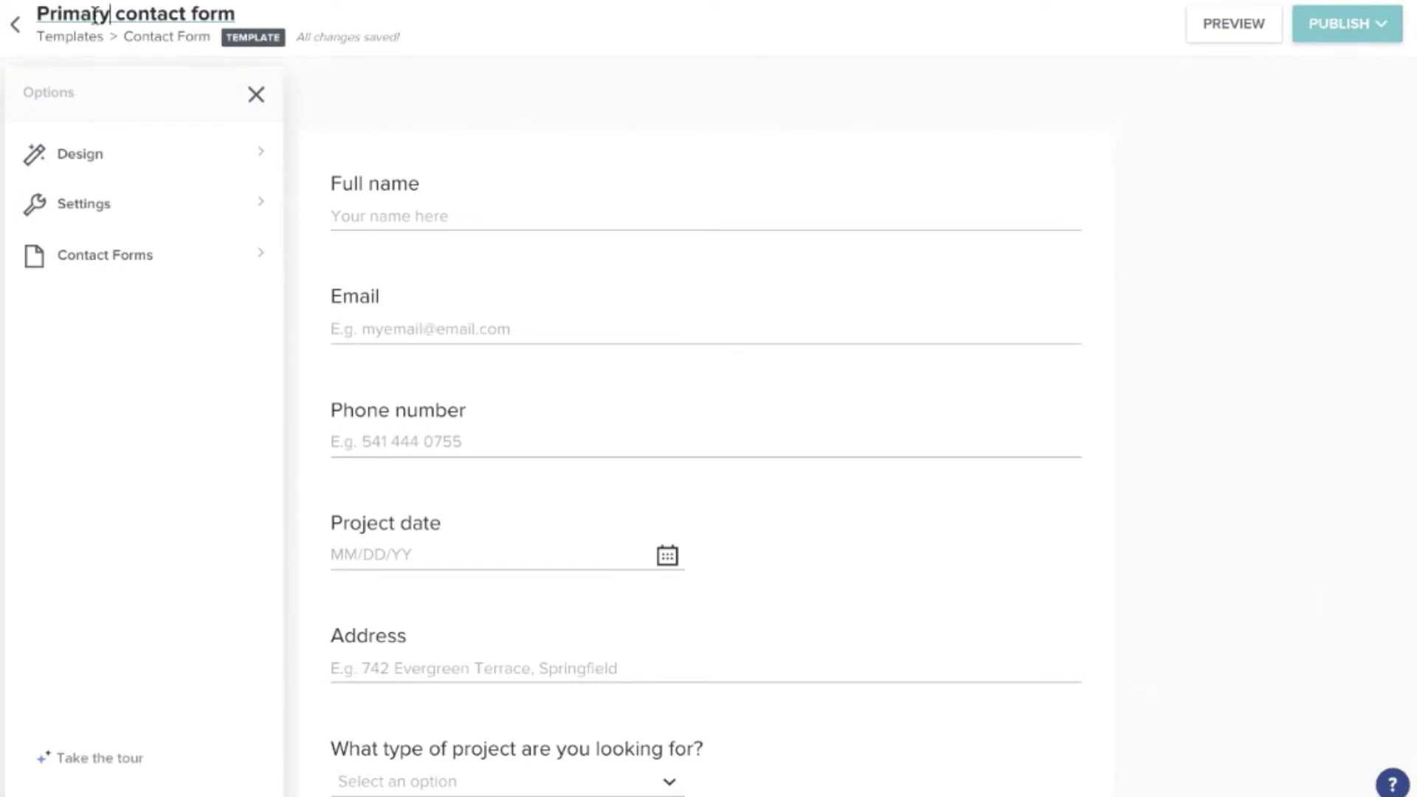
pyautogui.click(450, 90)
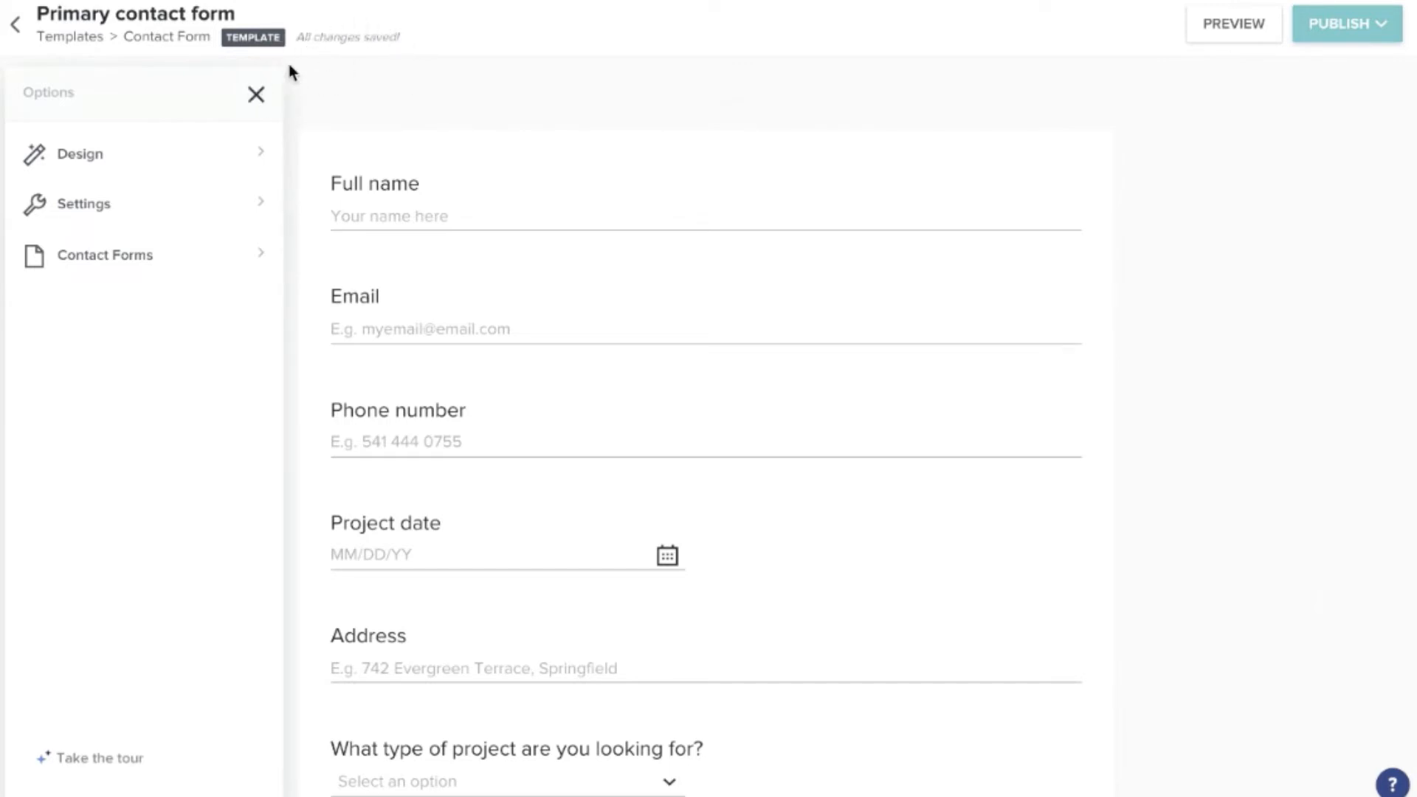
pyautogui.click(259, 95)
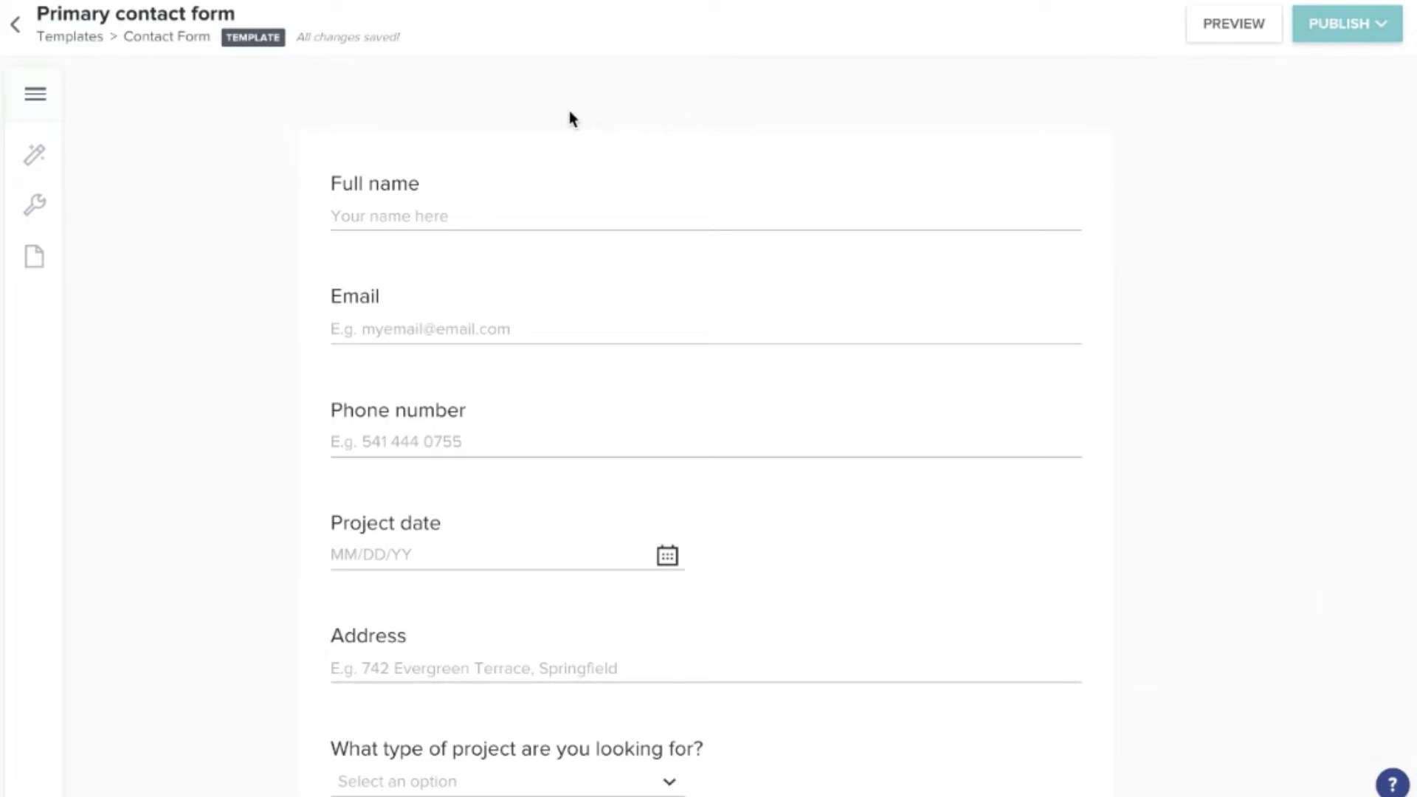
# Check which field the Full name answer is linked to and review the project type question's options
pyautogui.moveTo(655, 187)
pyautogui.moveTo(1055, 175)
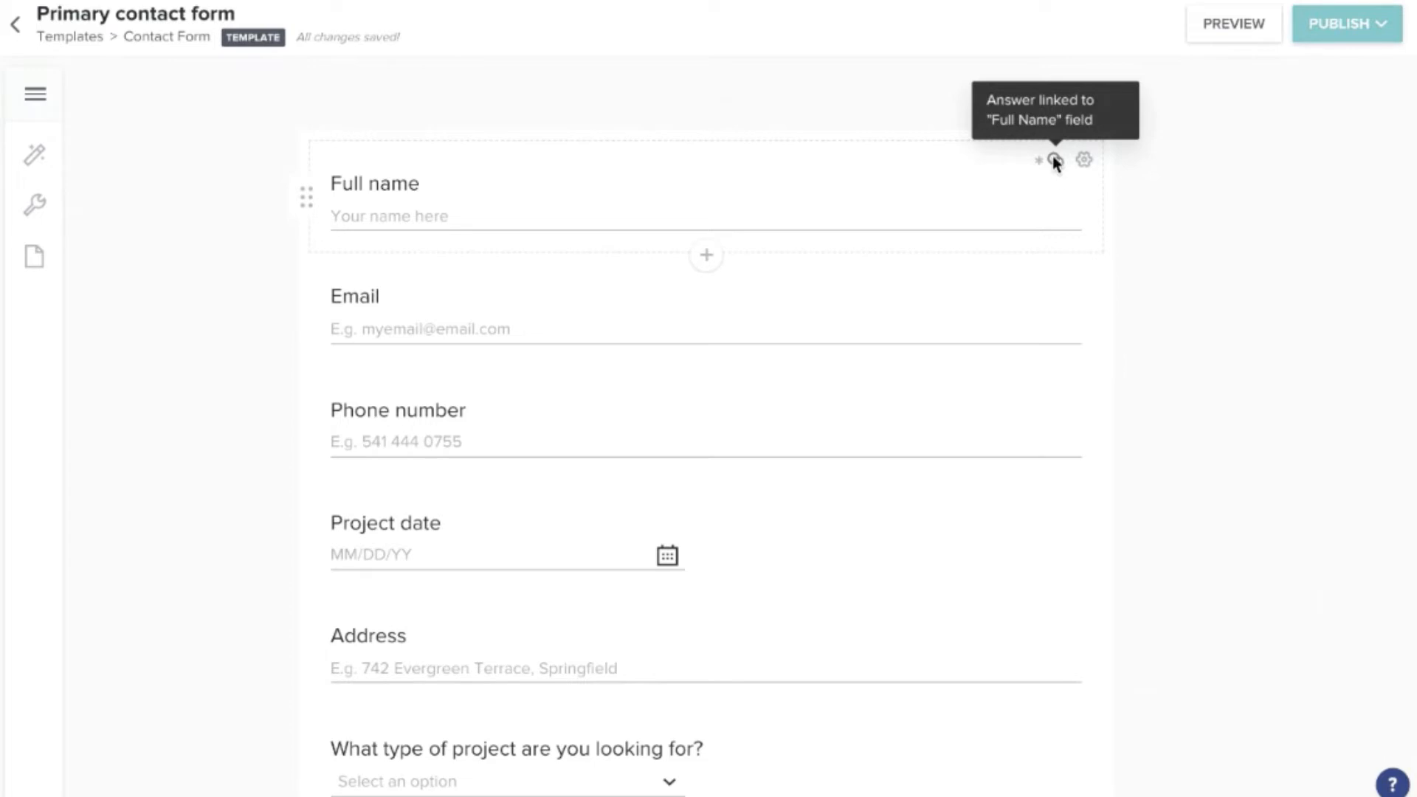
pyautogui.scroll(-3, 1200, 258)
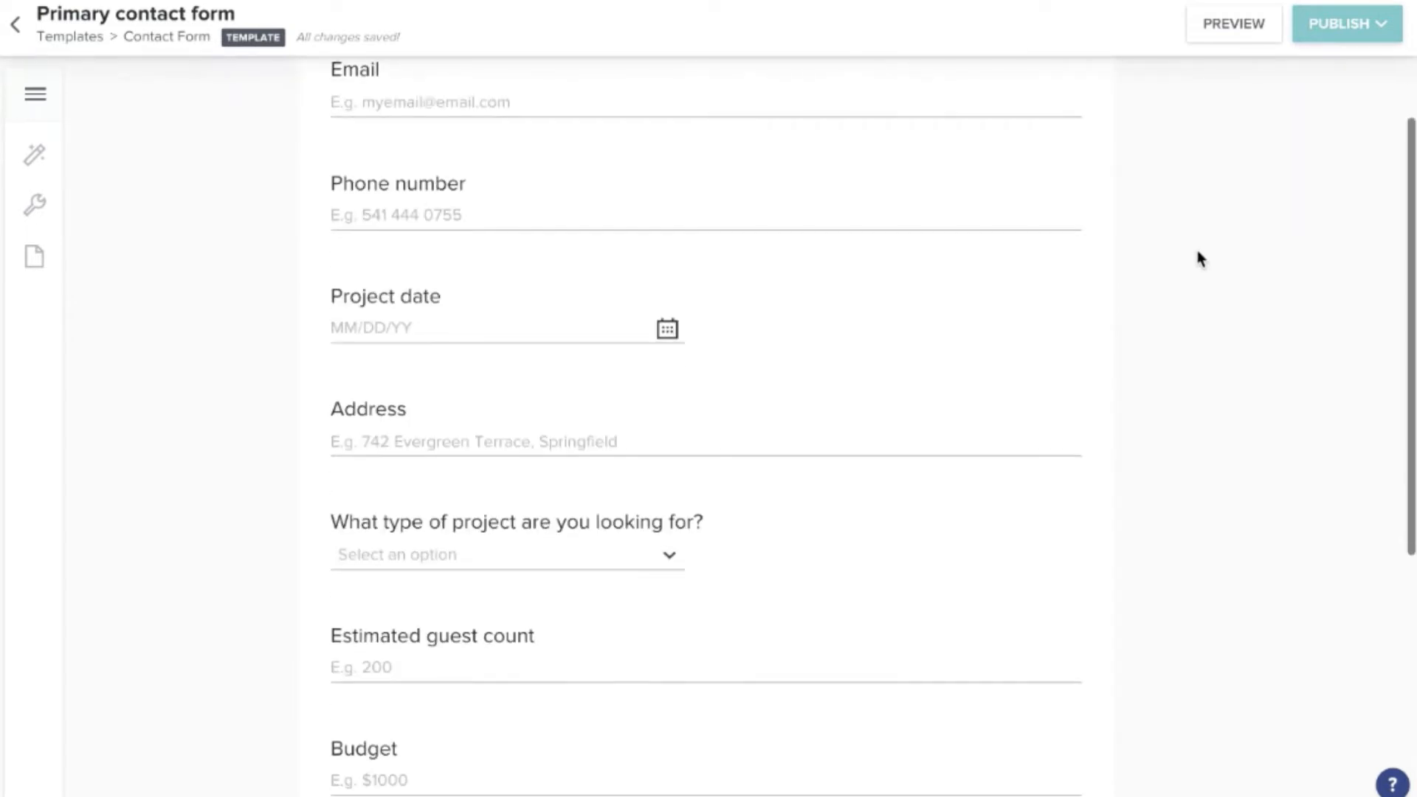
pyautogui.scroll(-3, 1200, 258)
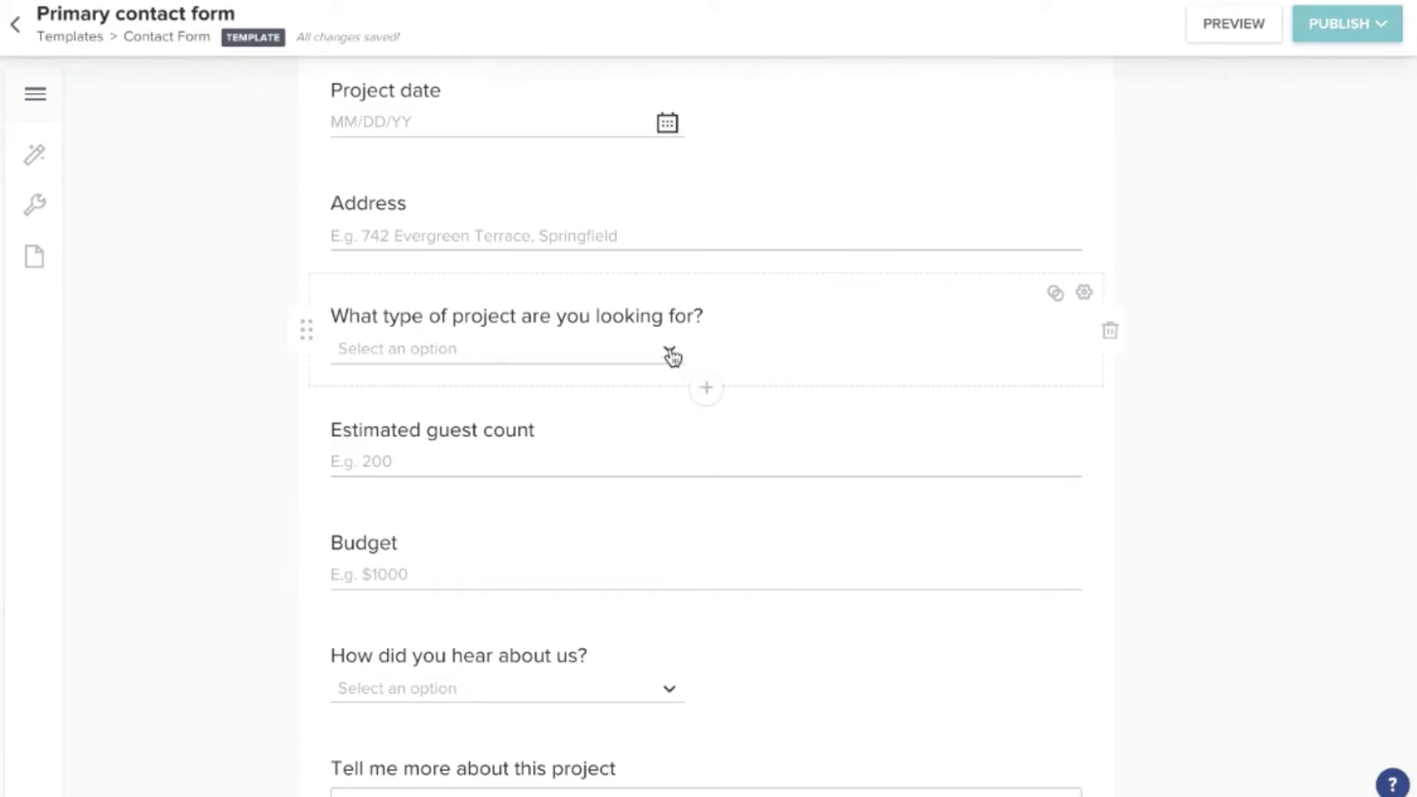
pyautogui.click(672, 356)
pyautogui.scroll(-2, 452, 396)
pyautogui.scroll(2, 452, 395)
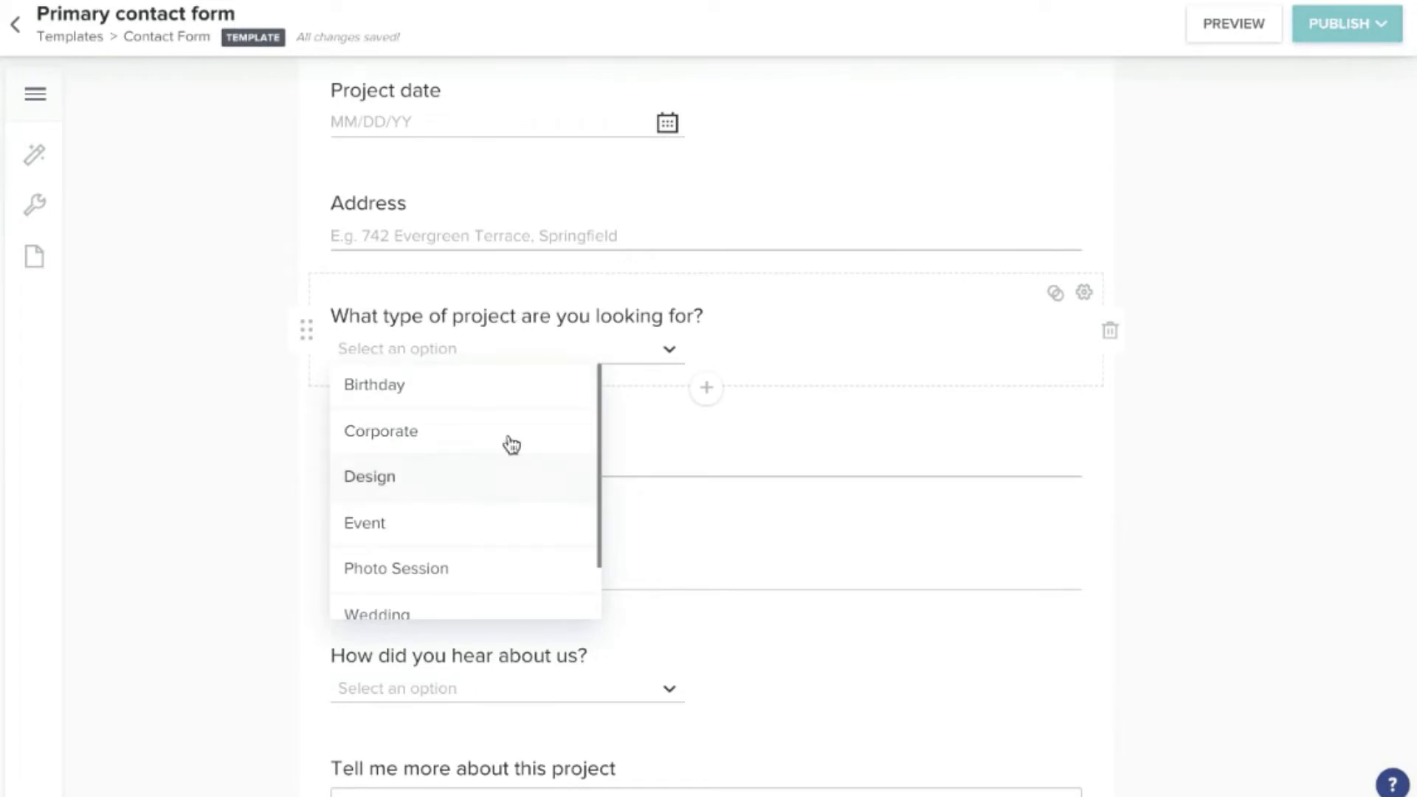
pyautogui.click(230, 493)
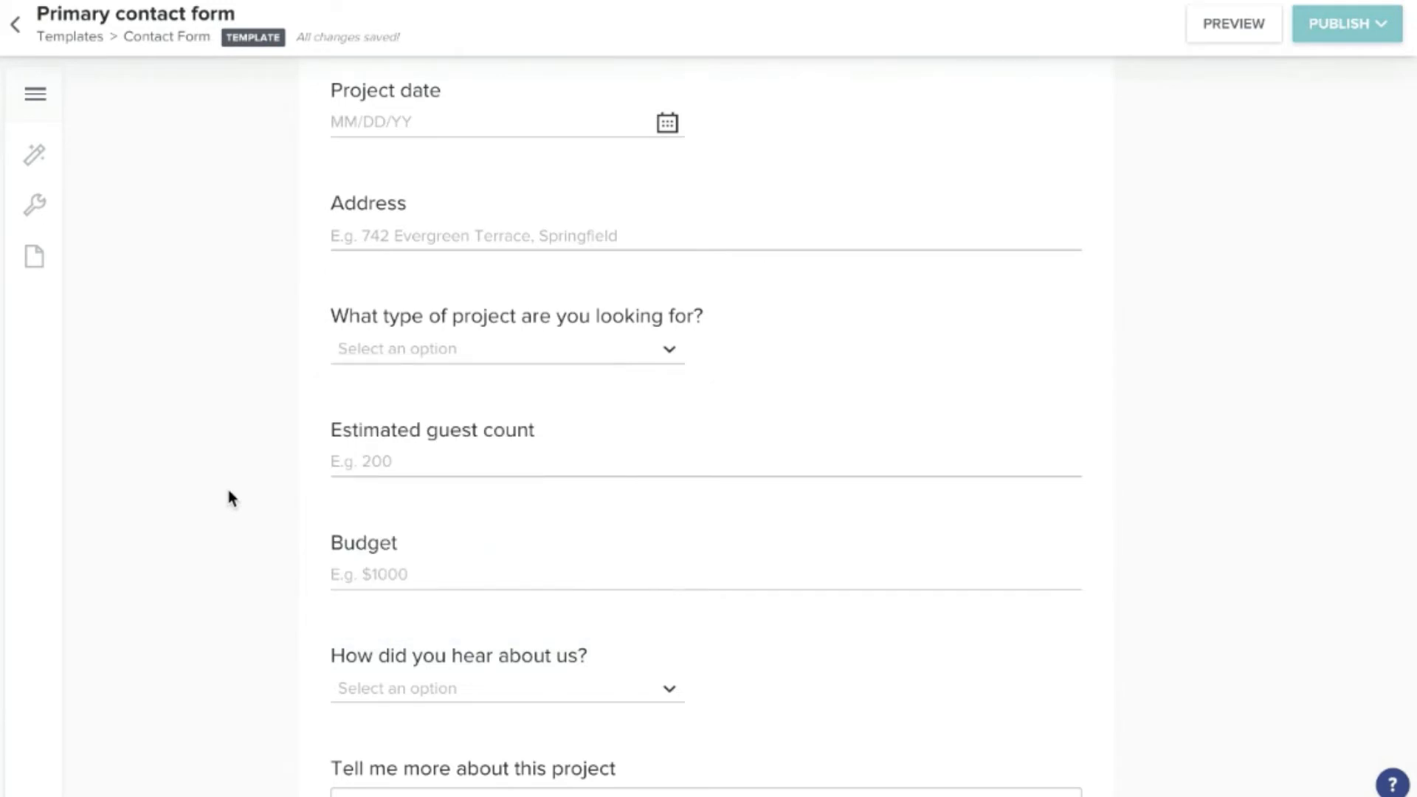
# Review the options offered by the "How did you hear about us?" question
pyautogui.scroll(-1, 221, 531)
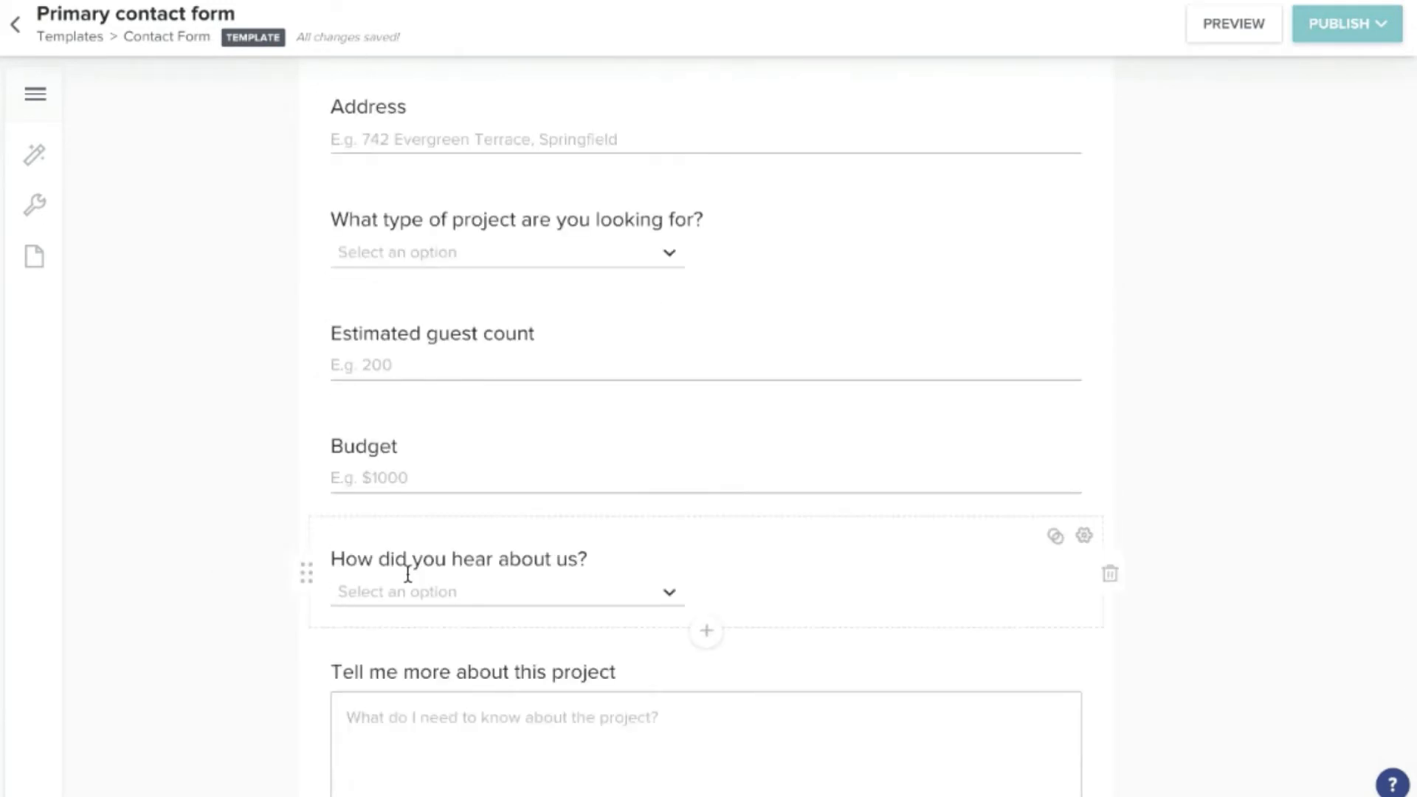
pyautogui.click(669, 592)
pyautogui.scroll(-2, 474, 630)
pyautogui.scroll(-2, 303, 603)
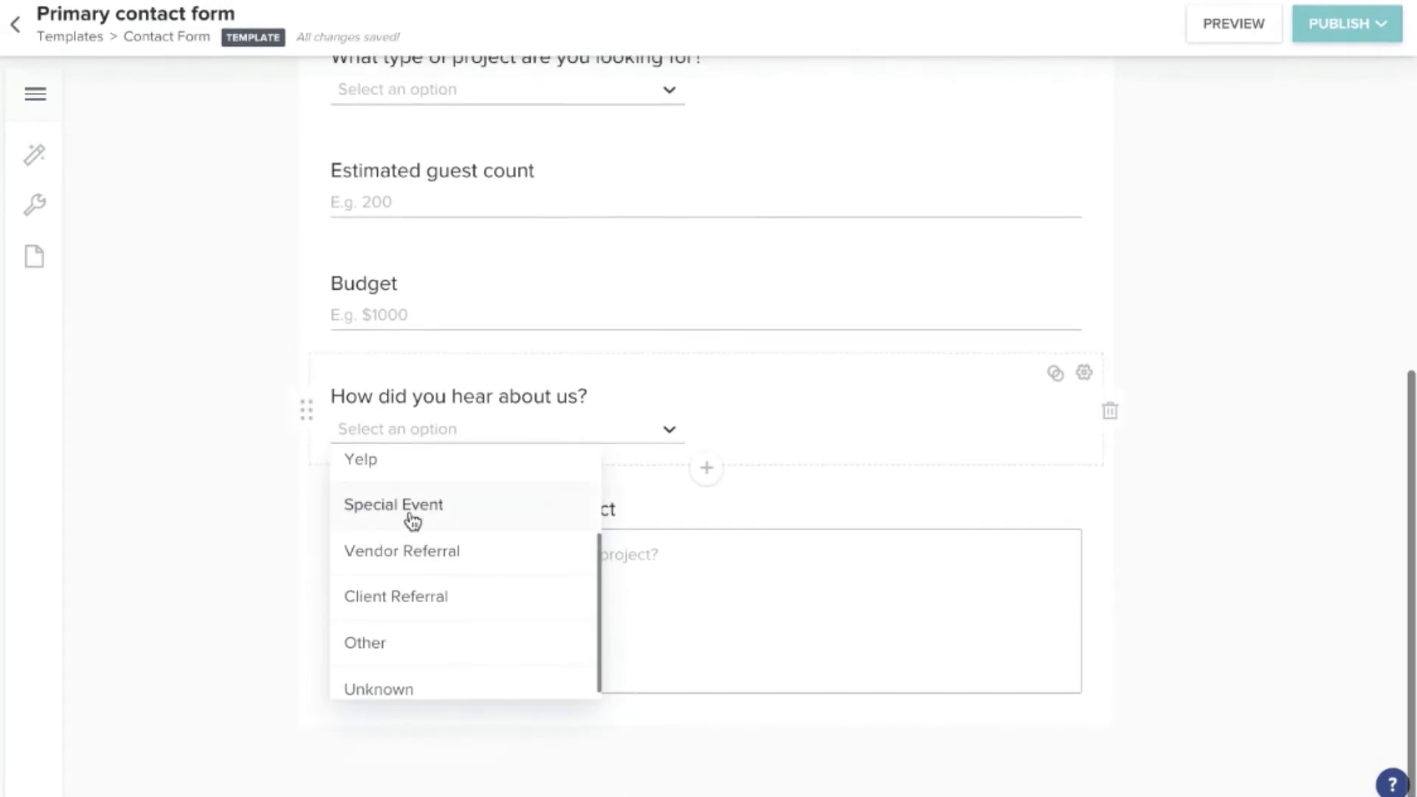
pyautogui.scroll(2, 410, 521)
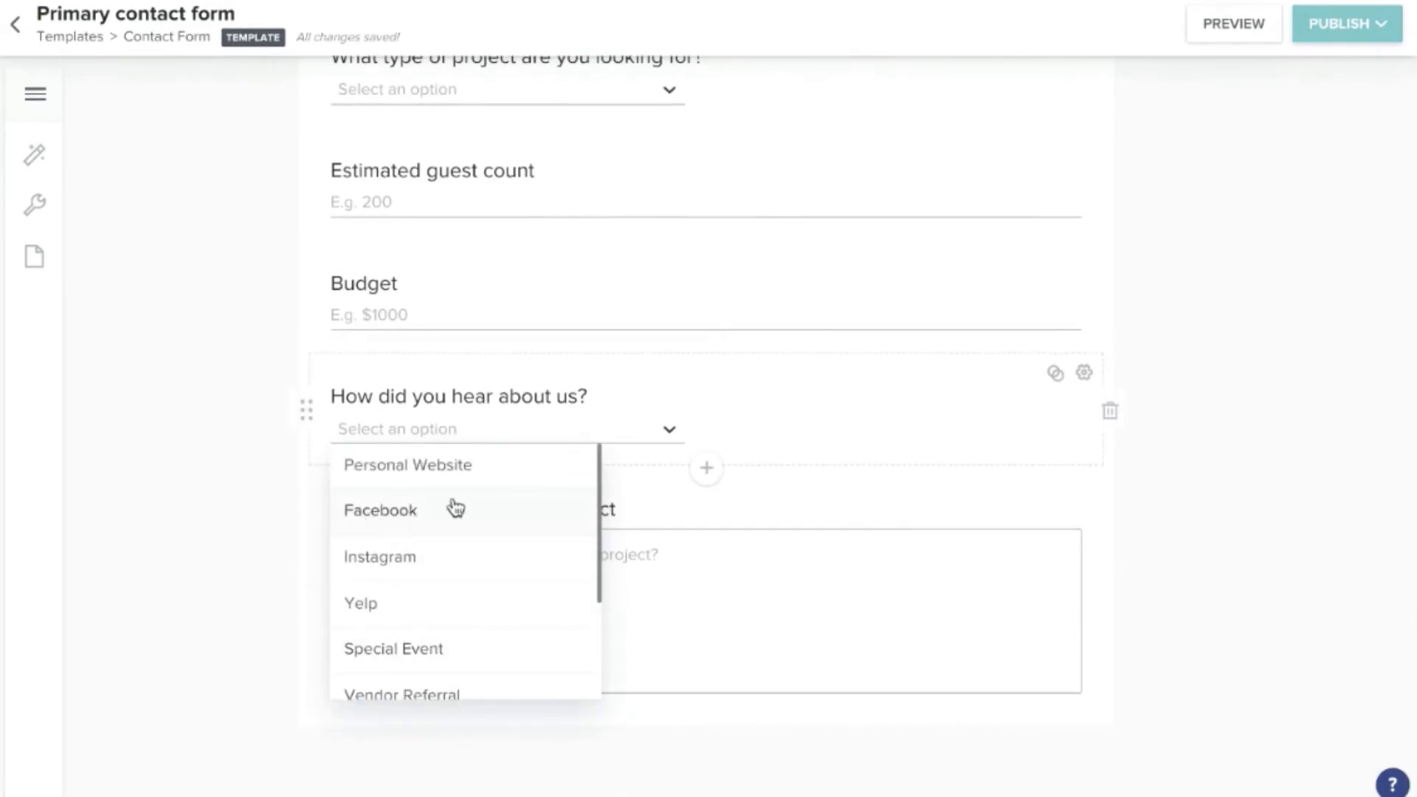
pyautogui.click(187, 583)
# Delete the Phone number, "How did you hear about us?" and Budget questions from the form
pyautogui.scroll(10, 675, 506)
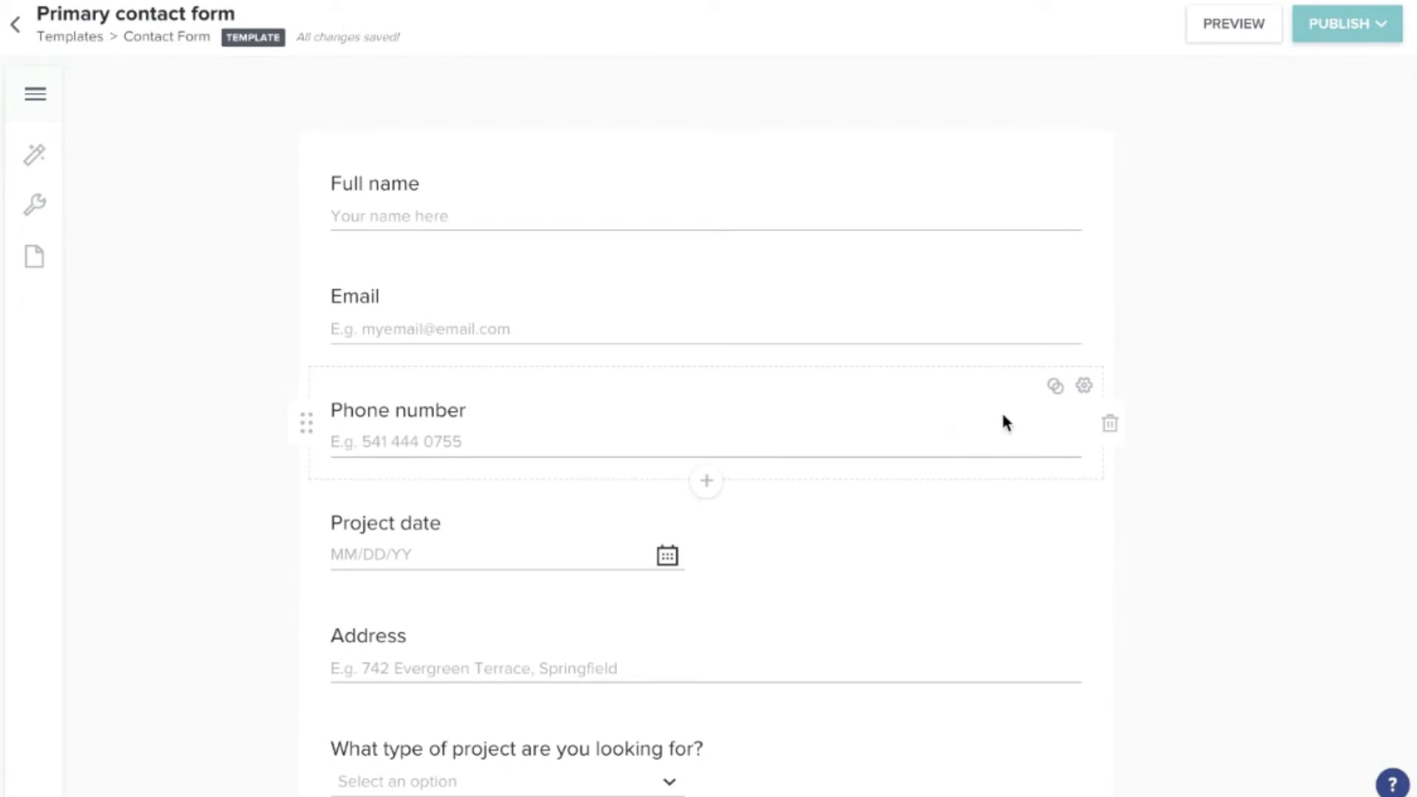
pyautogui.click(1110, 427)
pyautogui.scroll(-2, 924, 413)
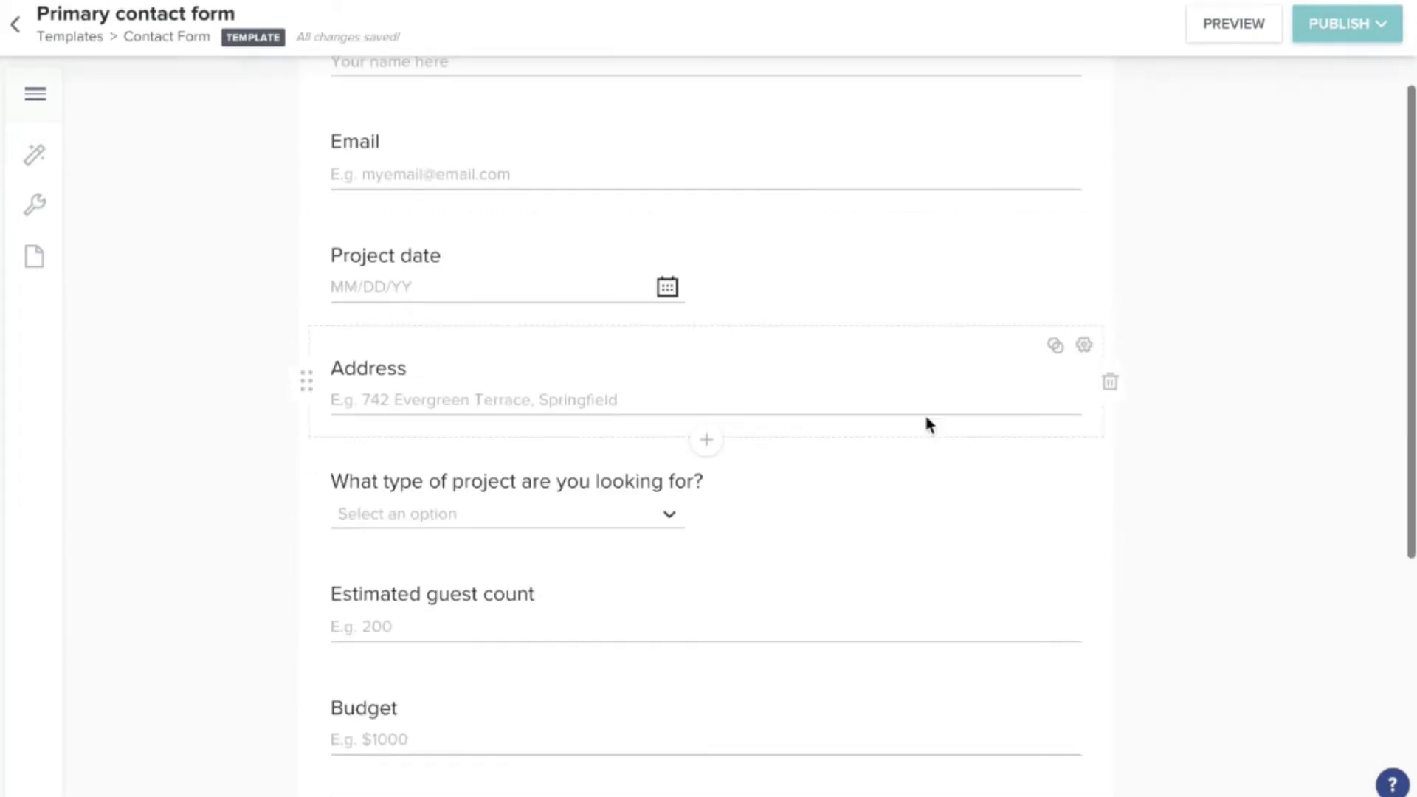
pyautogui.scroll(-4, 901, 515)
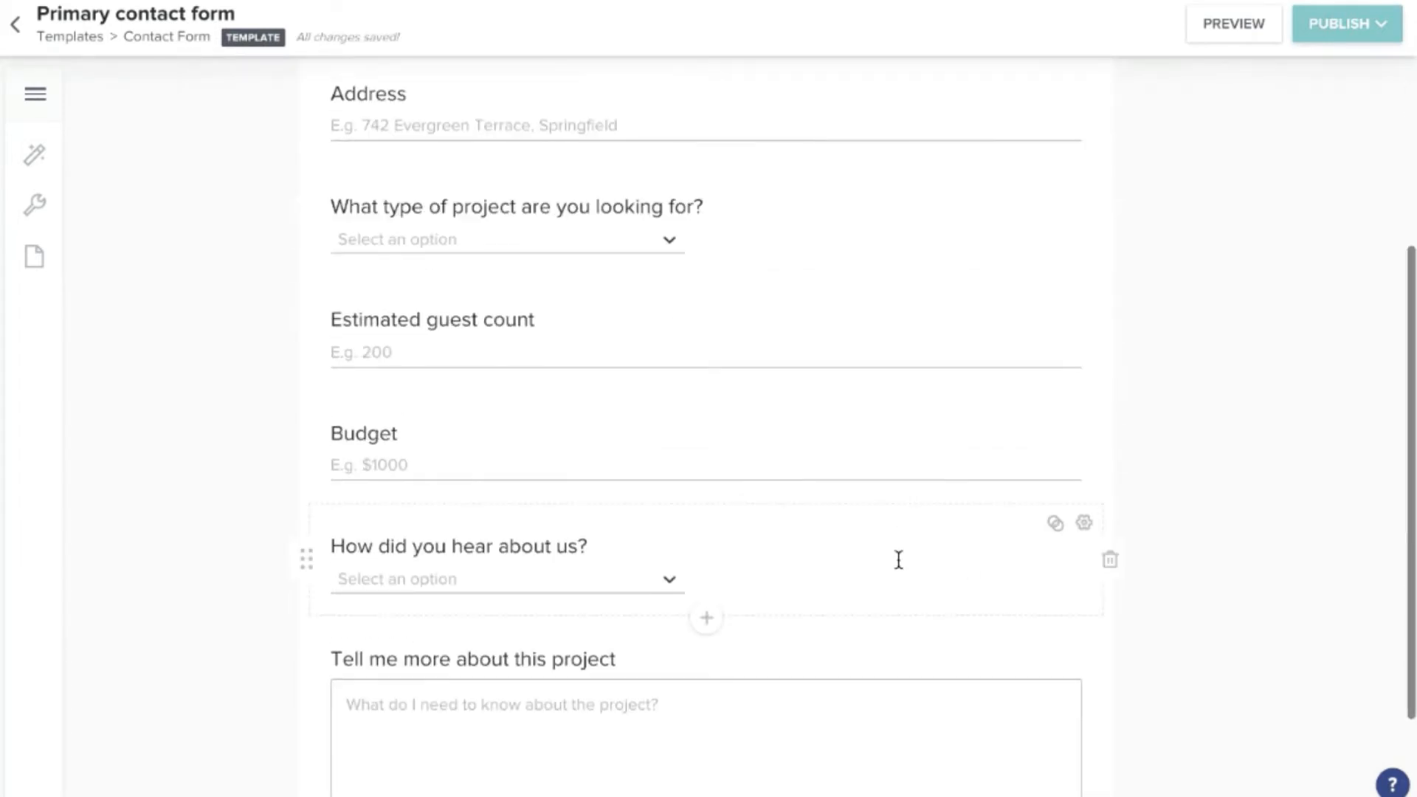
pyautogui.click(1107, 562)
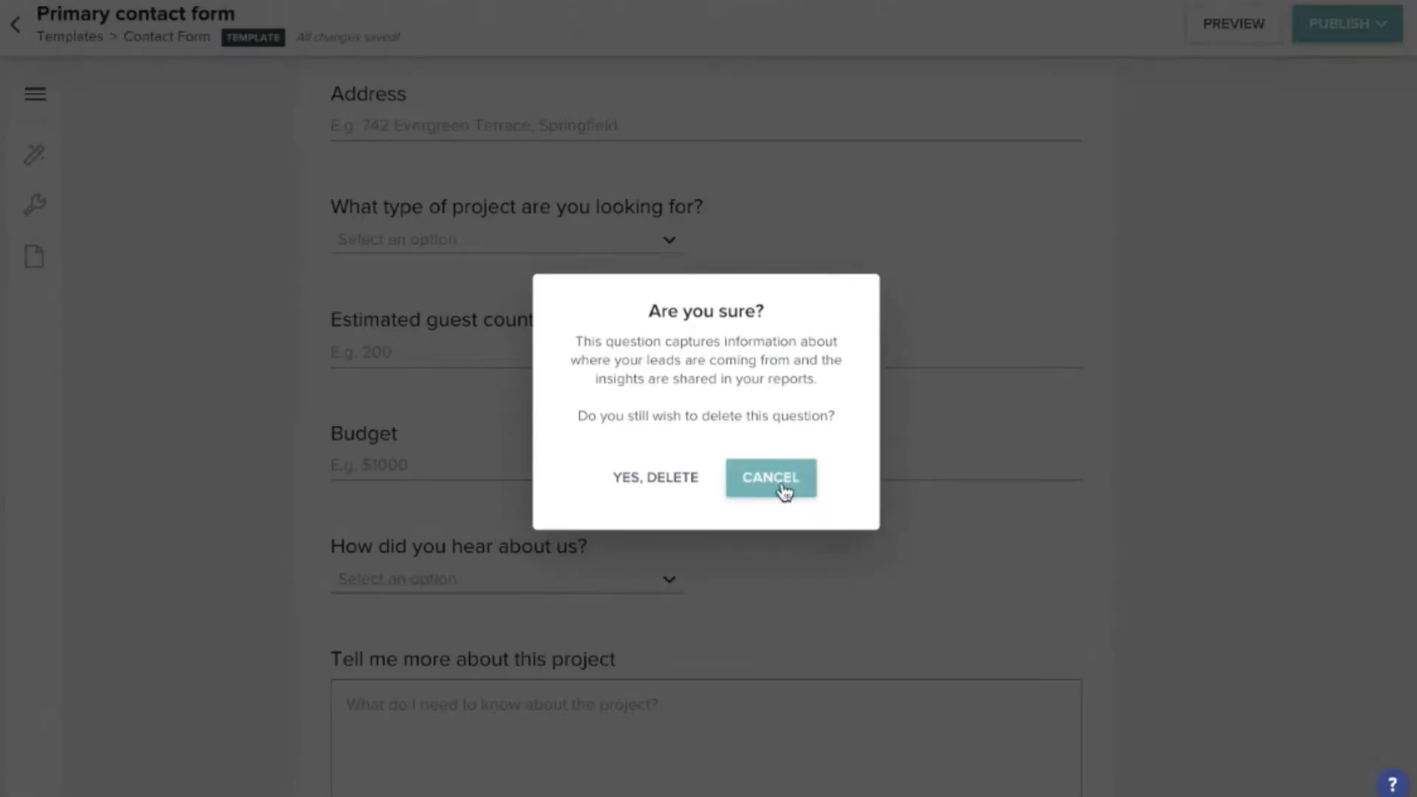
pyautogui.click(638, 478)
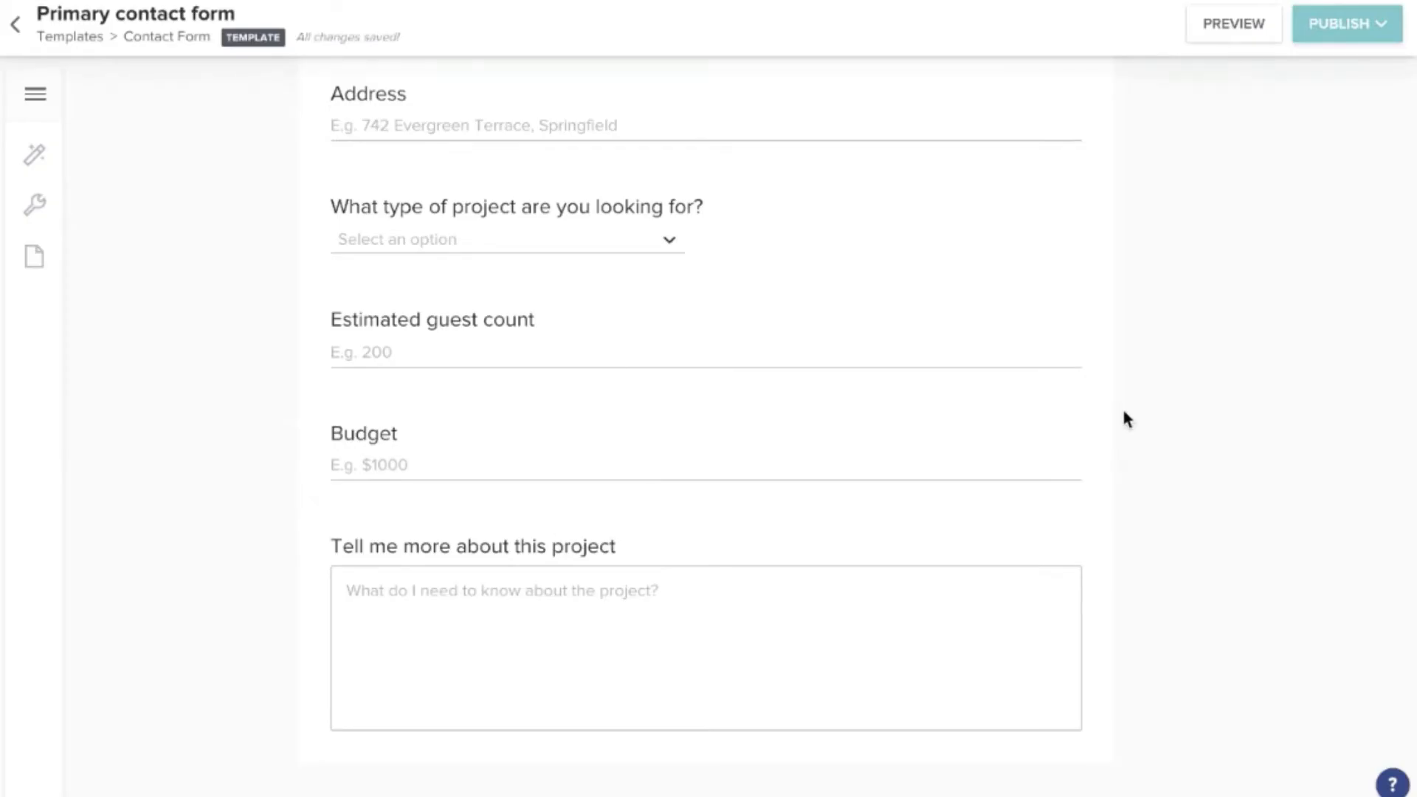
pyautogui.click(1108, 502)
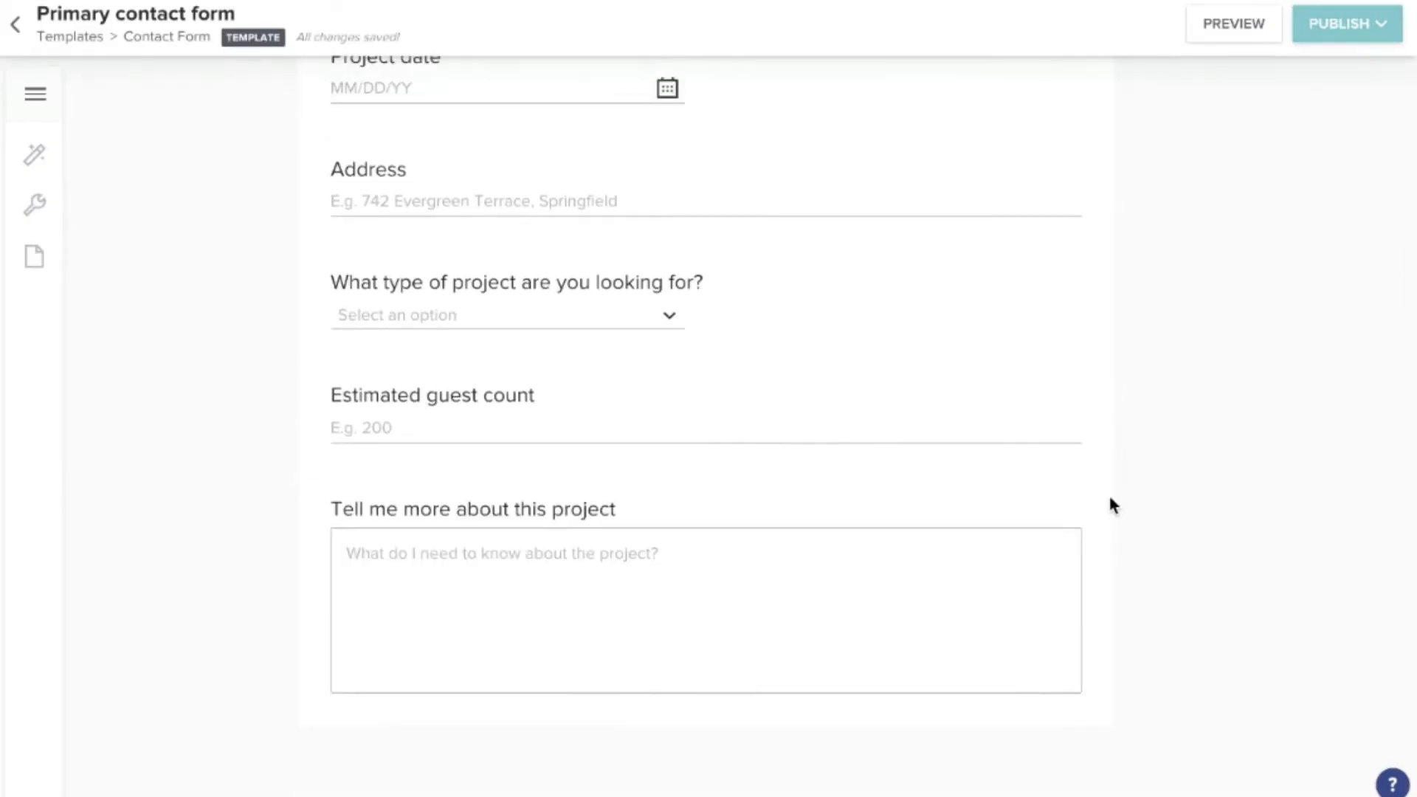
# Compare the suggested and custom question blocks, and add a custom Two fields question directly below Email
pyautogui.scroll(5, 1109, 499)
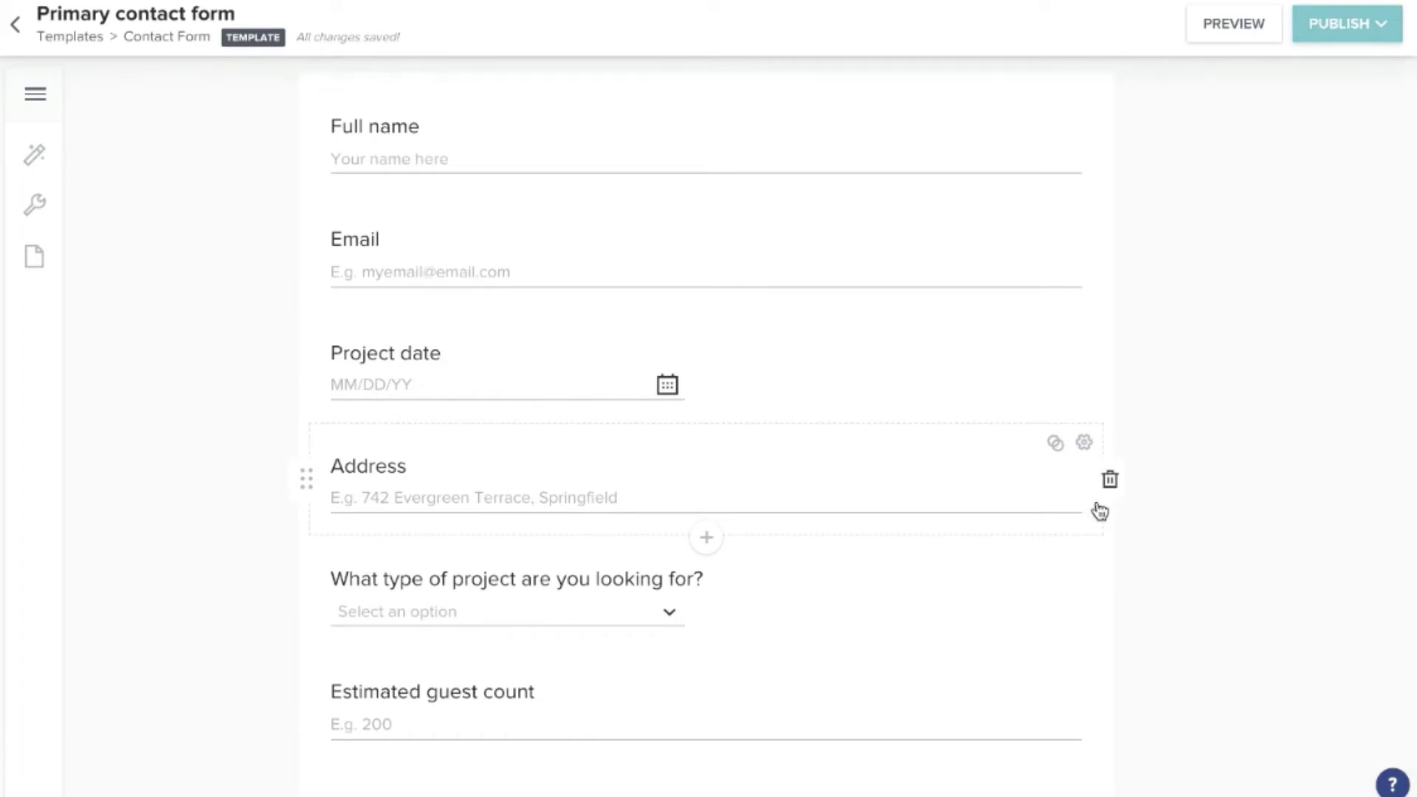
pyautogui.scroll(2, 1265, 373)
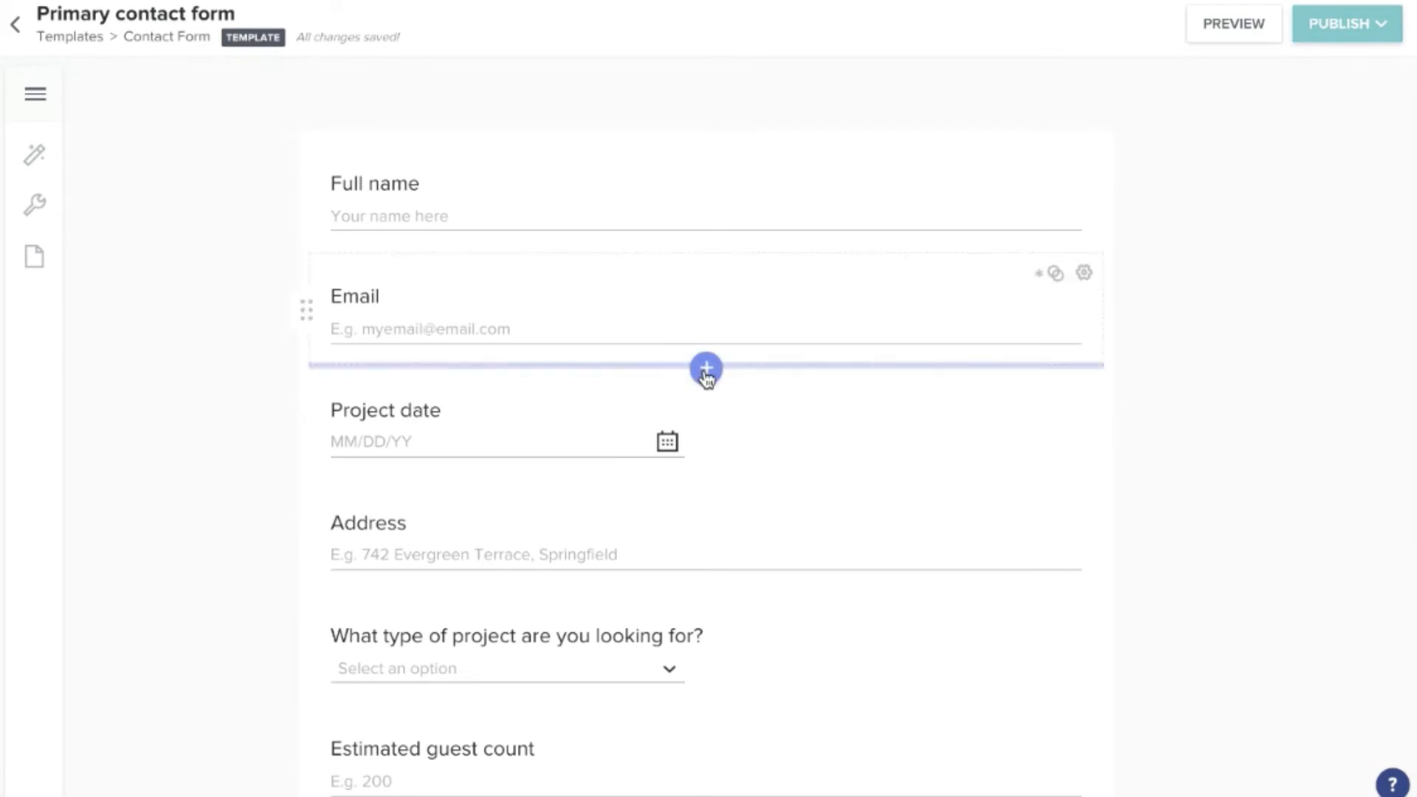
pyautogui.click(705, 369)
pyautogui.scroll(-2, 857, 475)
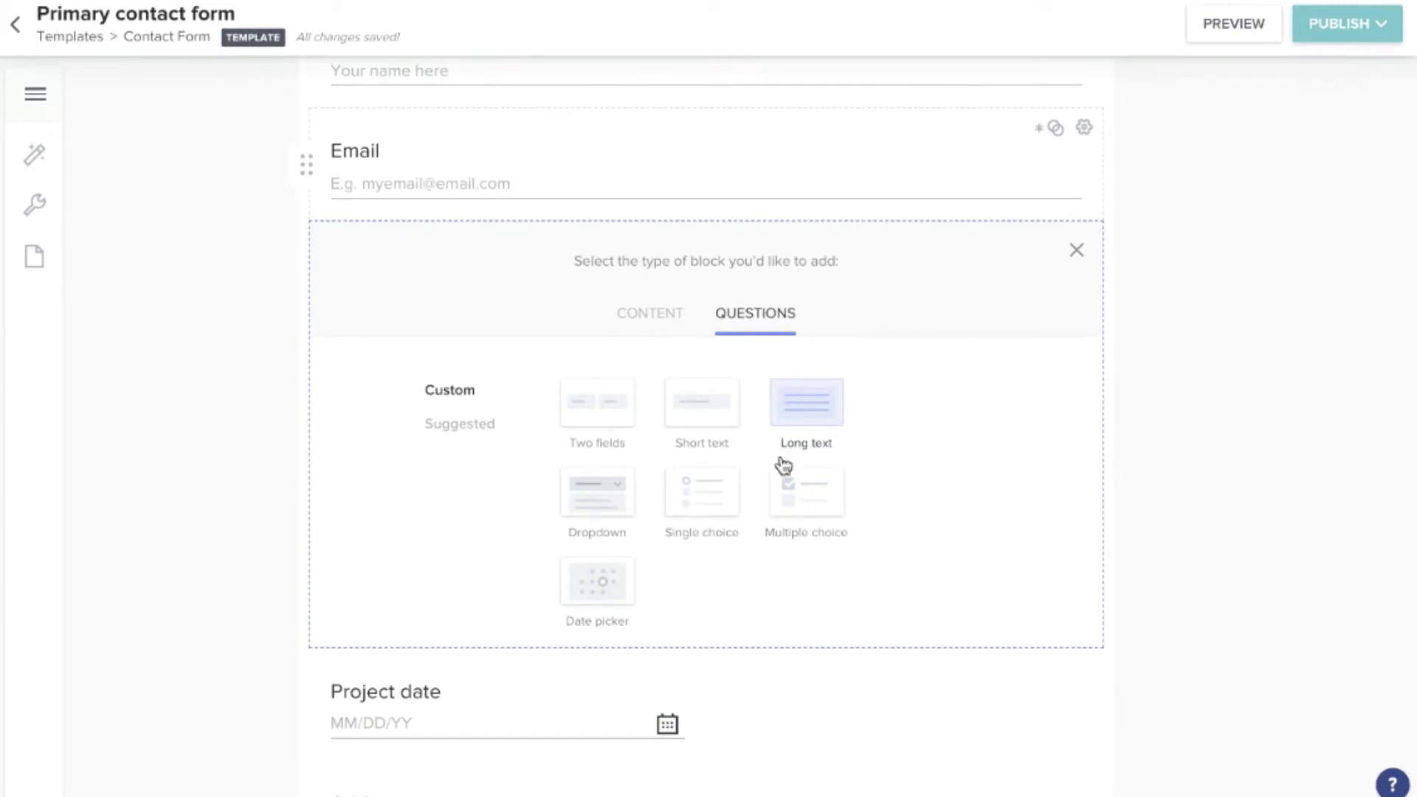
pyautogui.click(447, 428)
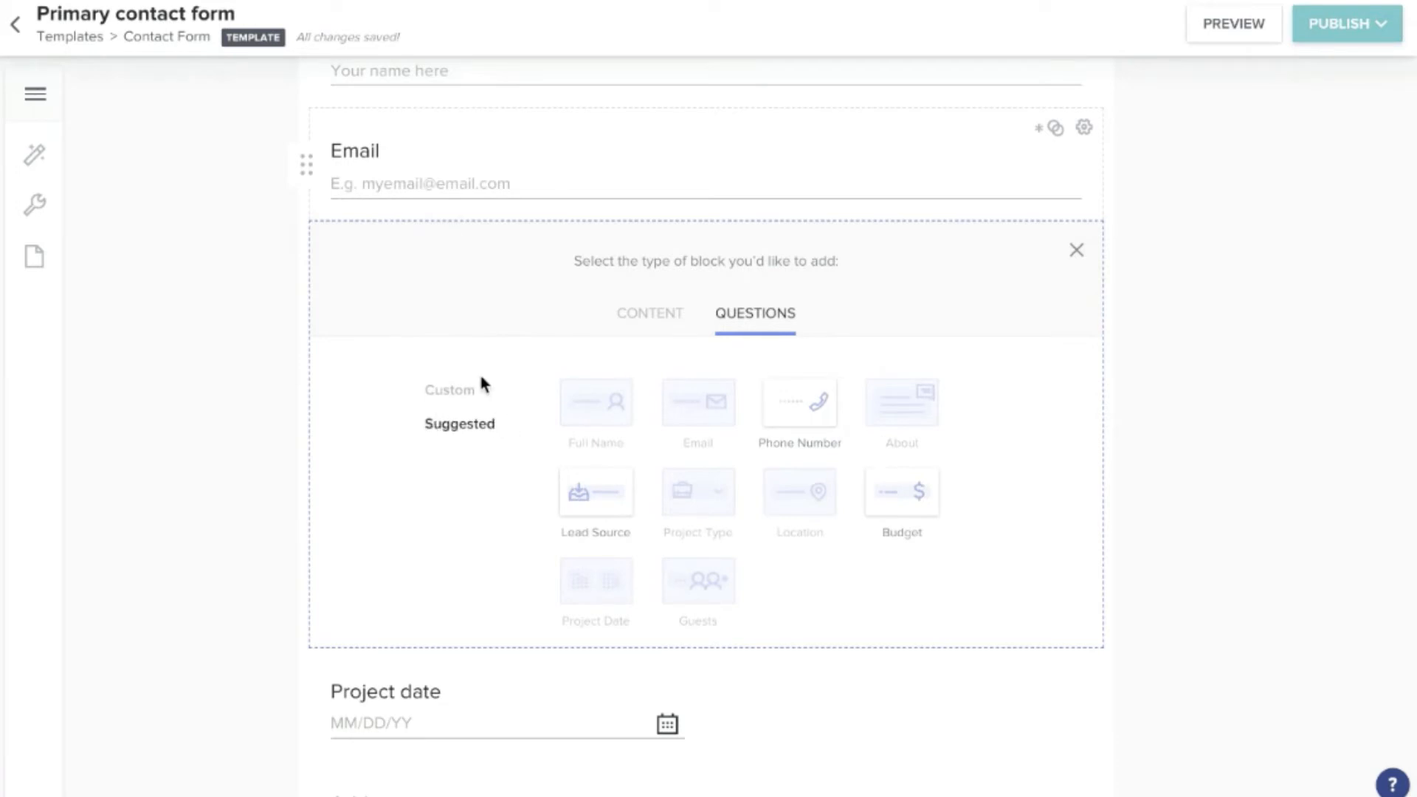
pyautogui.click(448, 391)
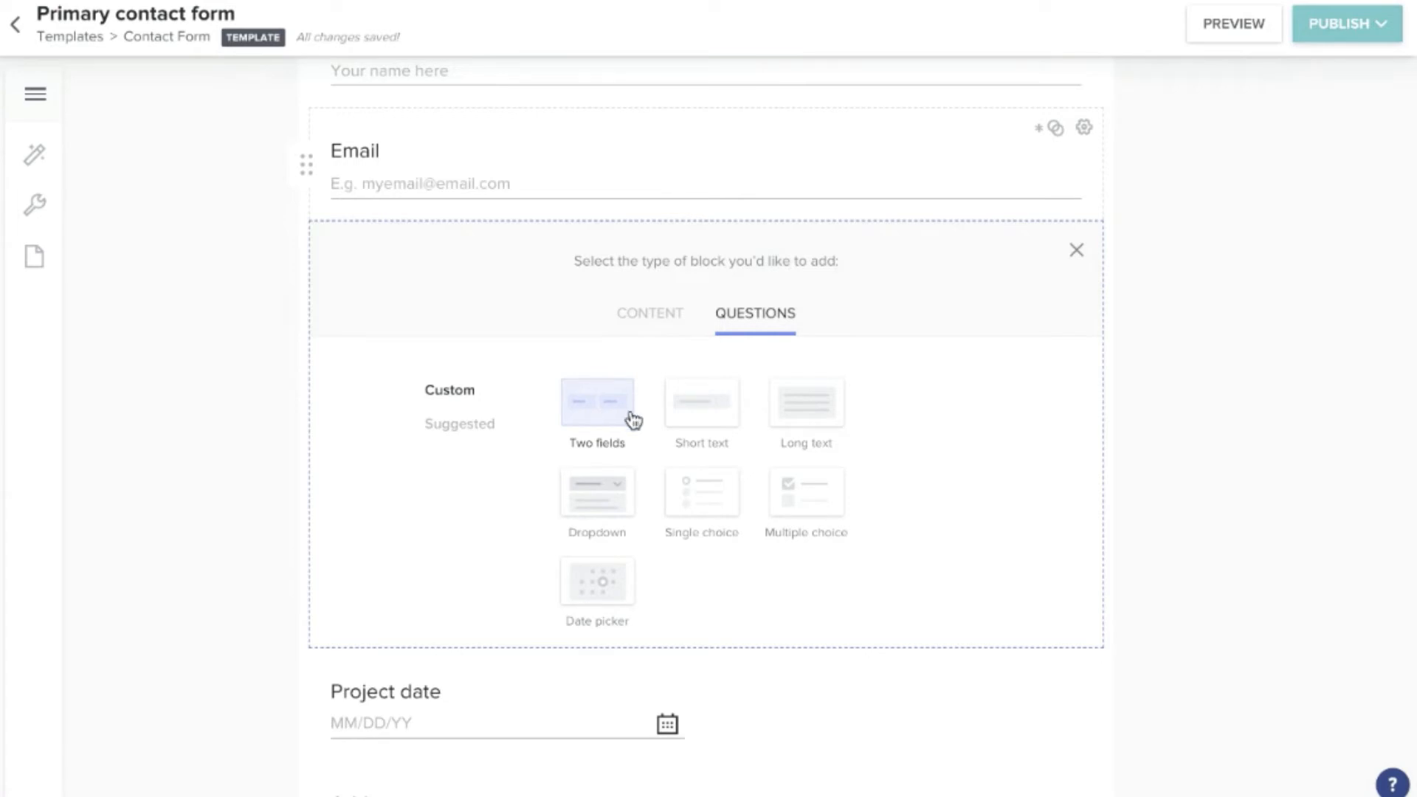
pyautogui.click(607, 413)
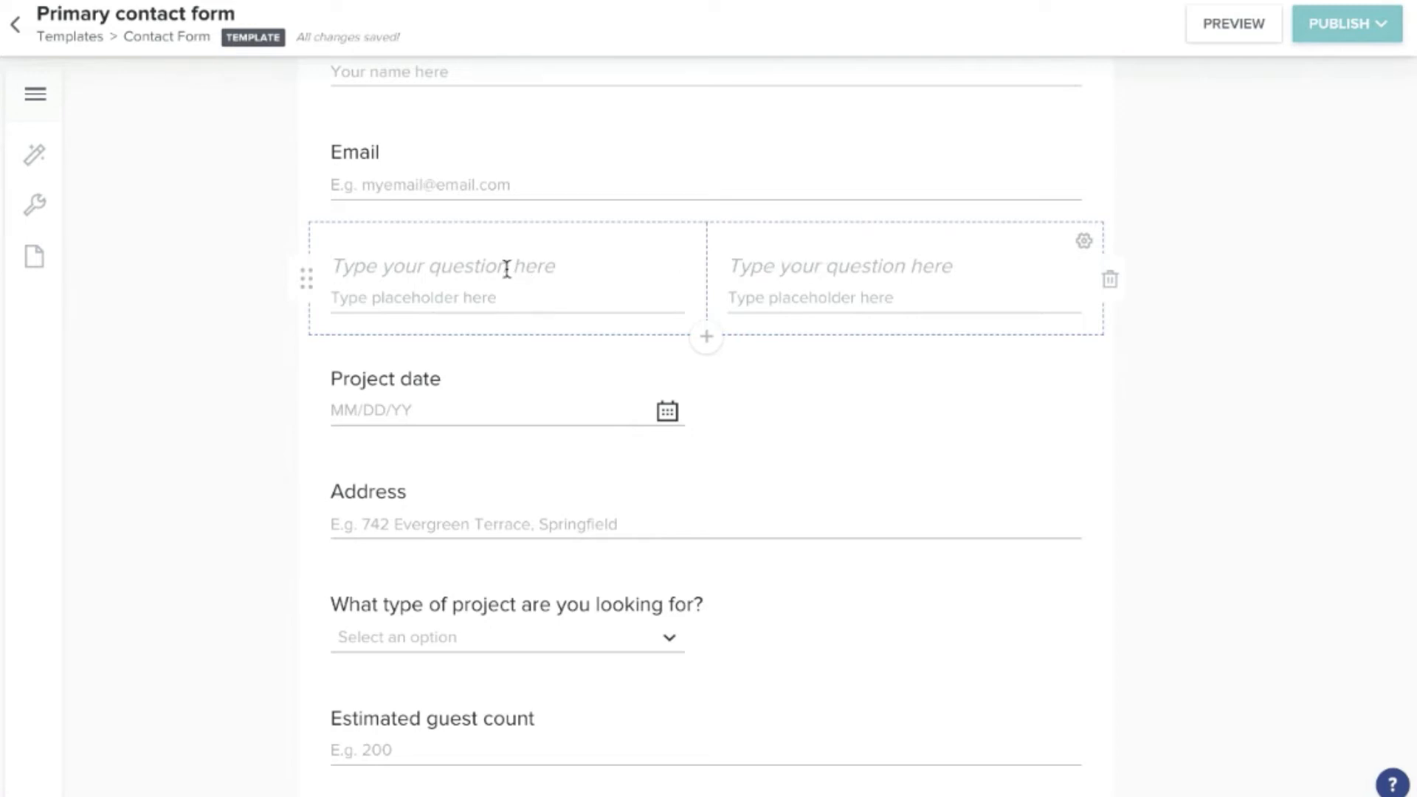
pyautogui.write('aksjdaskjdh')
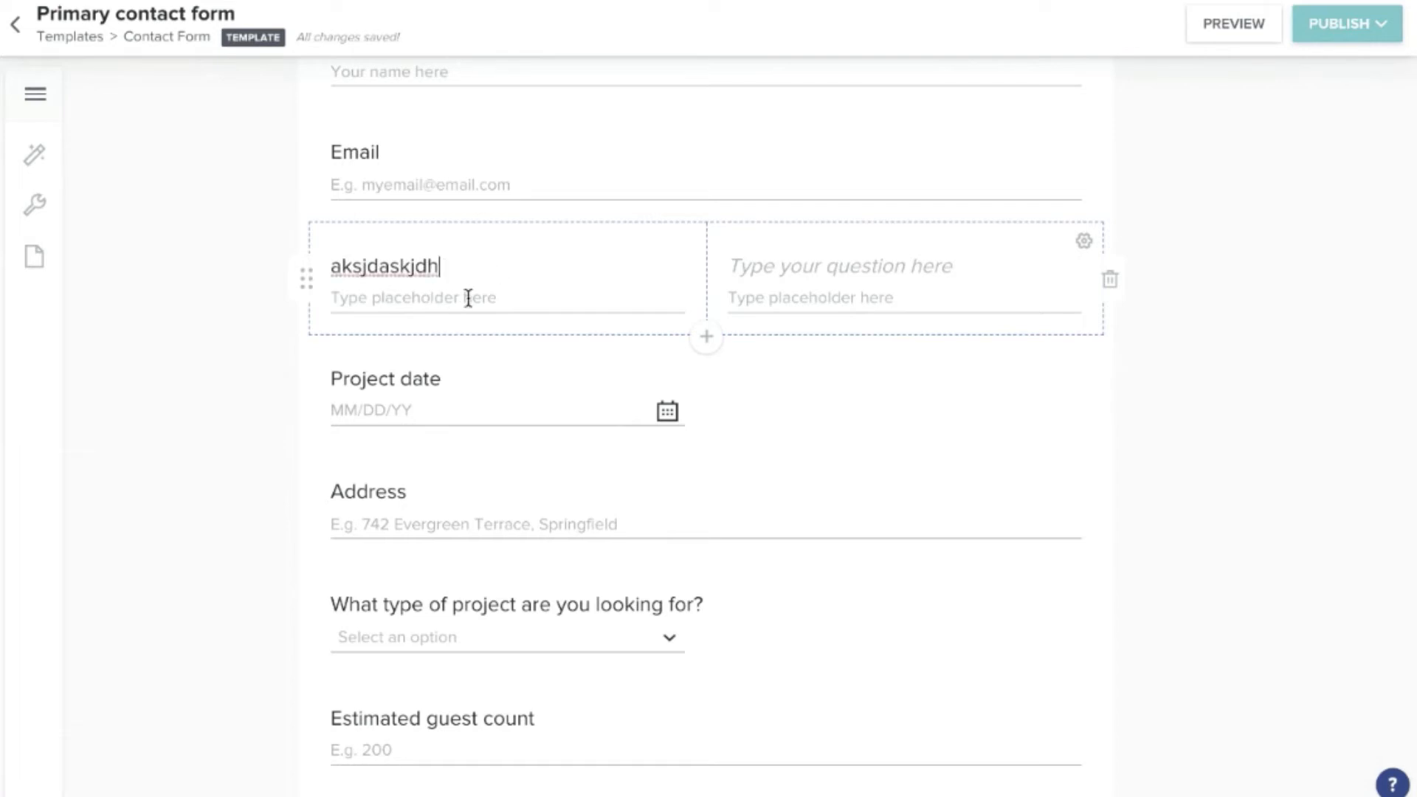
pyautogui.doubleClick(405, 274)
pyautogui.press('BackSpace')
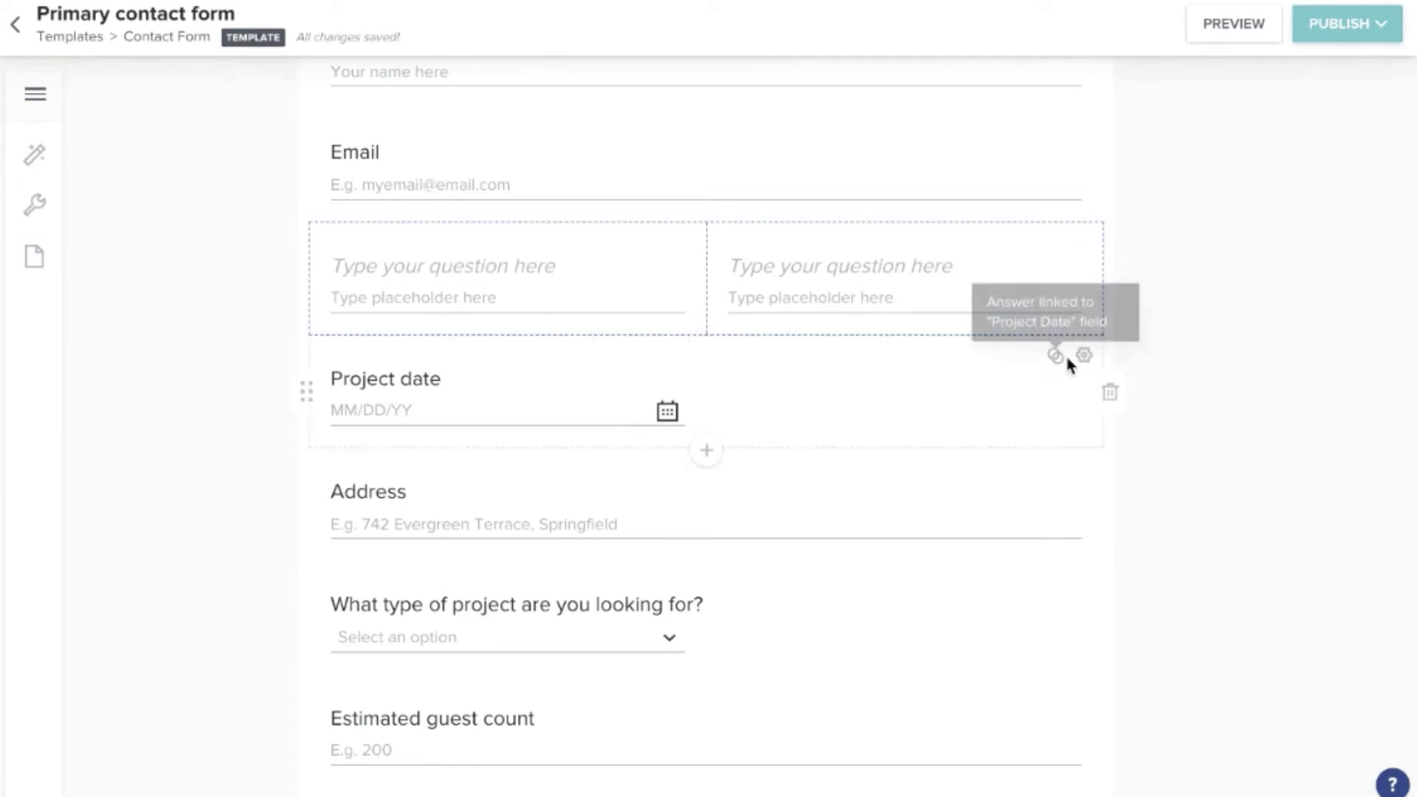
# Change the left field of the two-field question below Email to Lead Source and make it required
pyautogui.click(1083, 248)
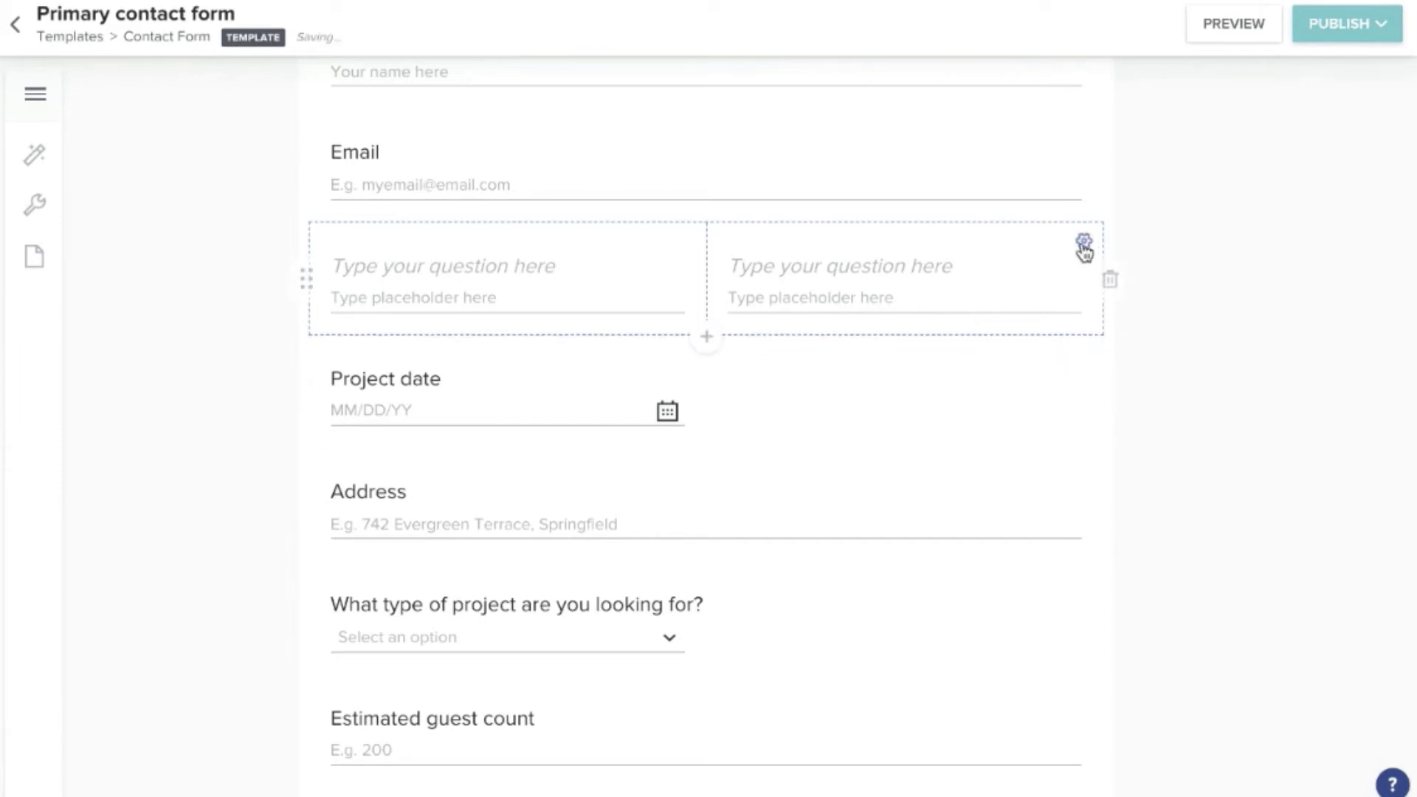
pyautogui.scroll(5, 1078, 237)
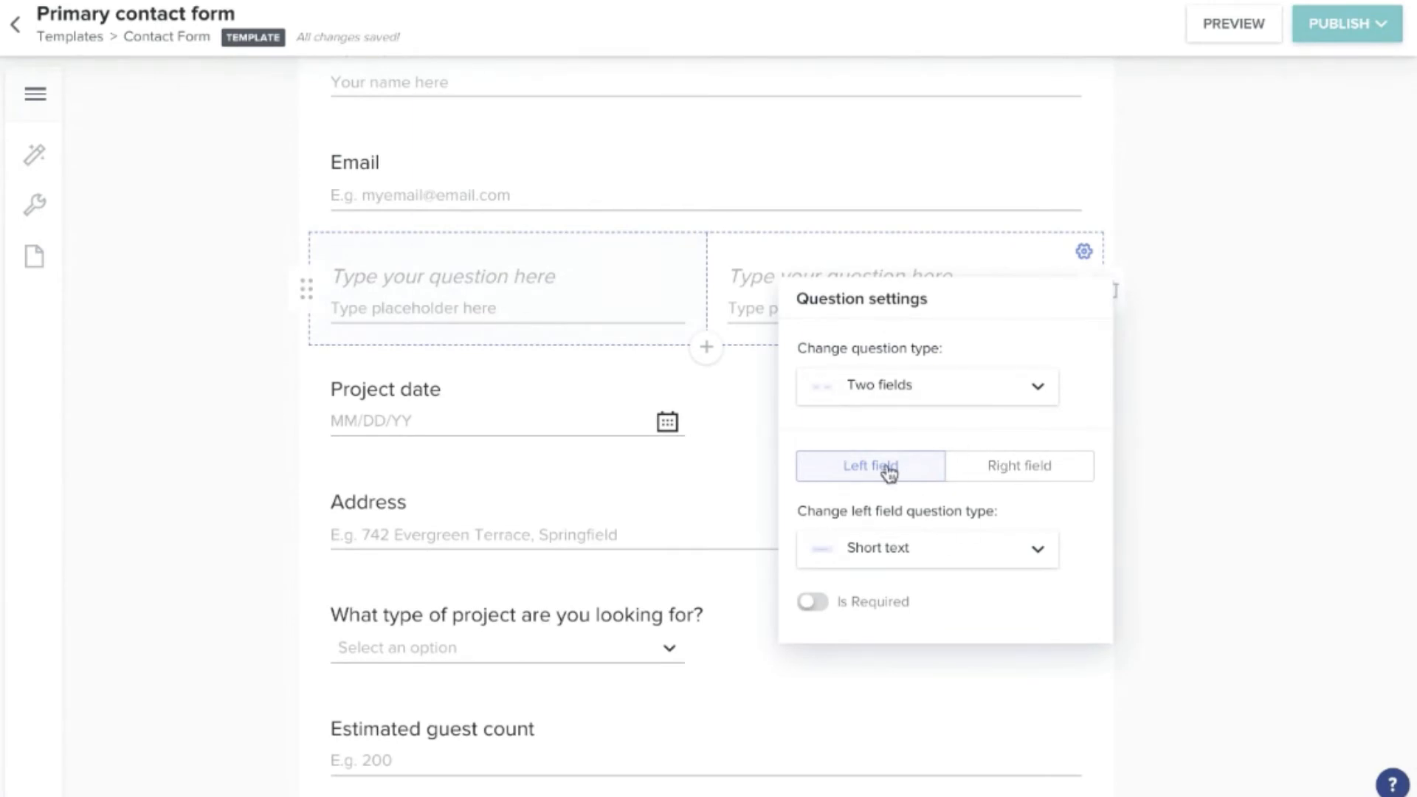
pyautogui.click(992, 555)
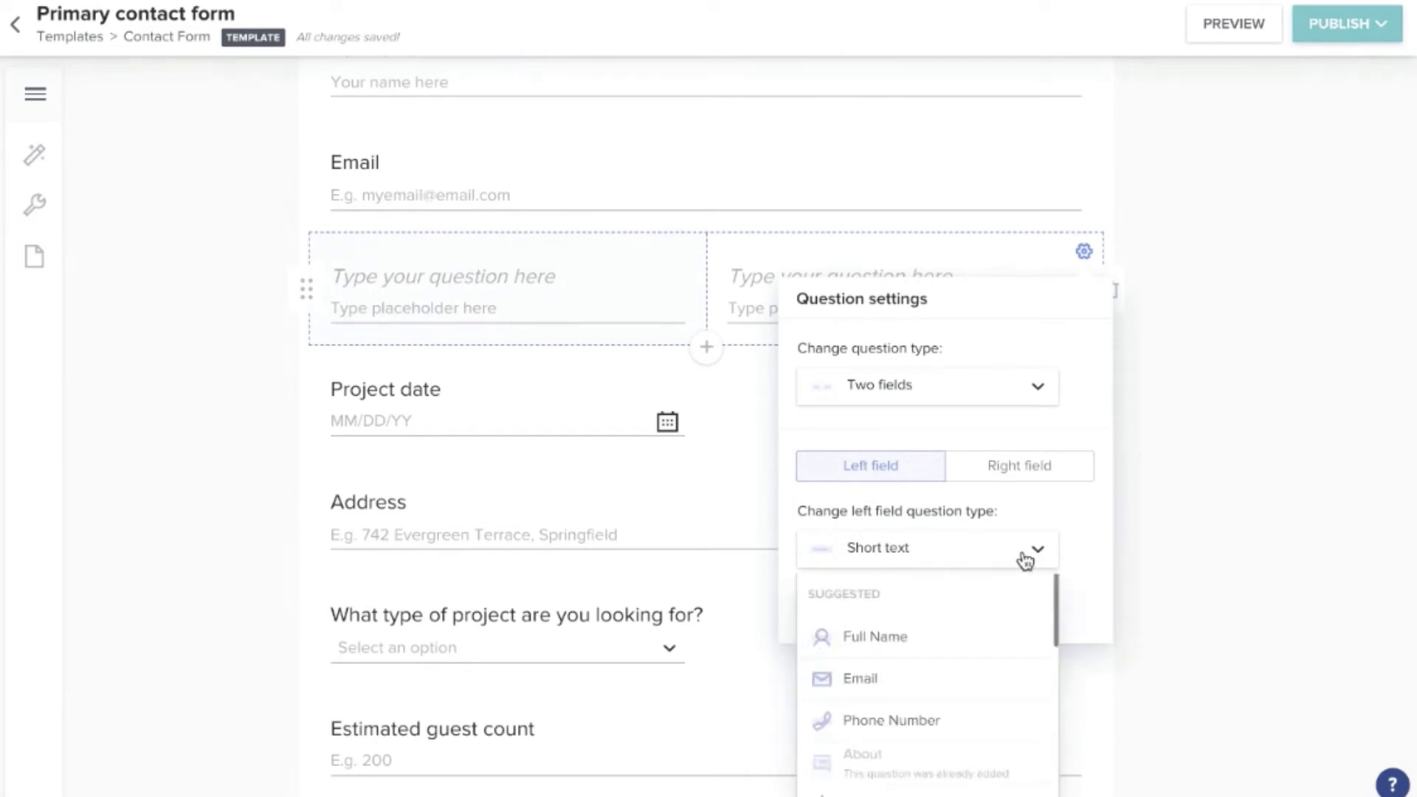
pyautogui.scroll(-2, 1077, 539)
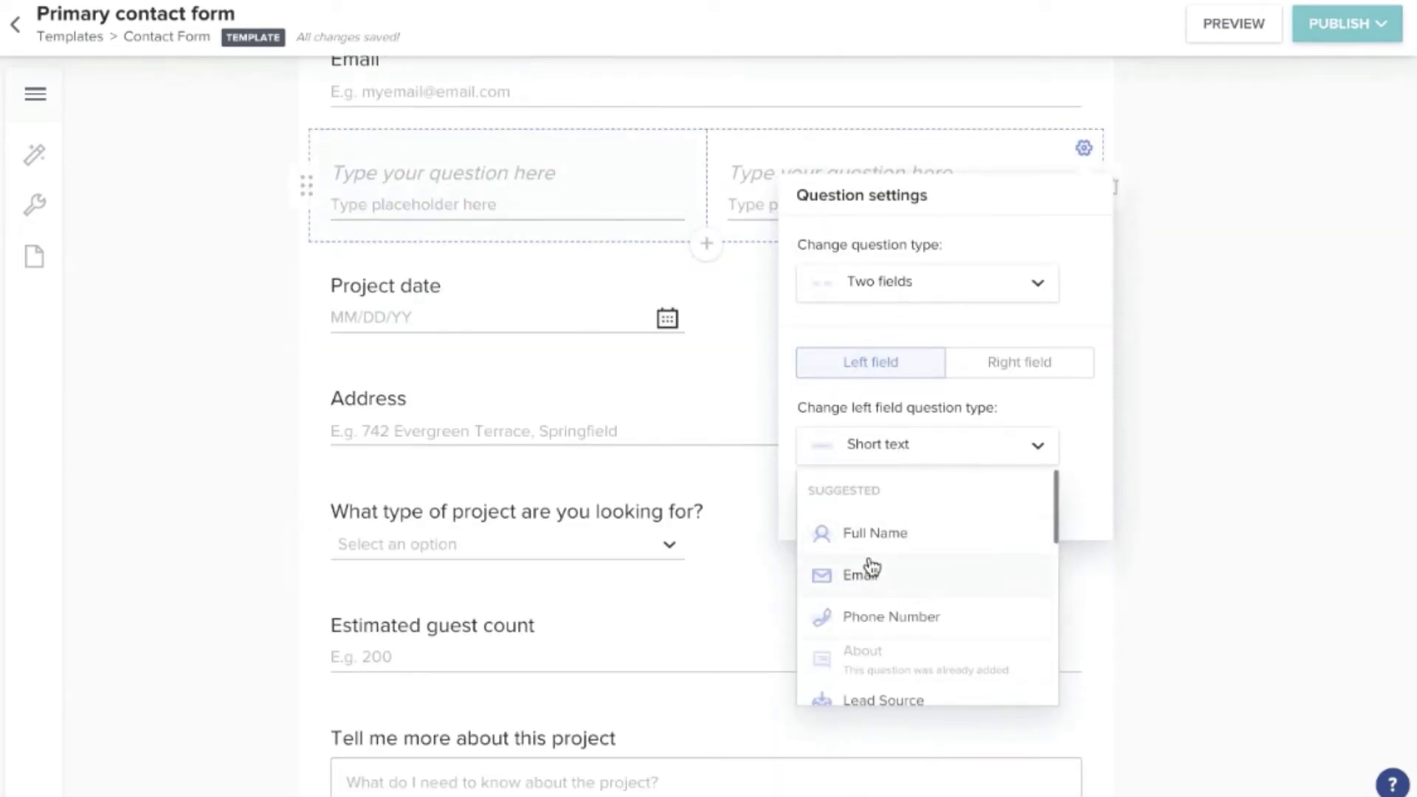
pyautogui.scroll(-3, 850, 504)
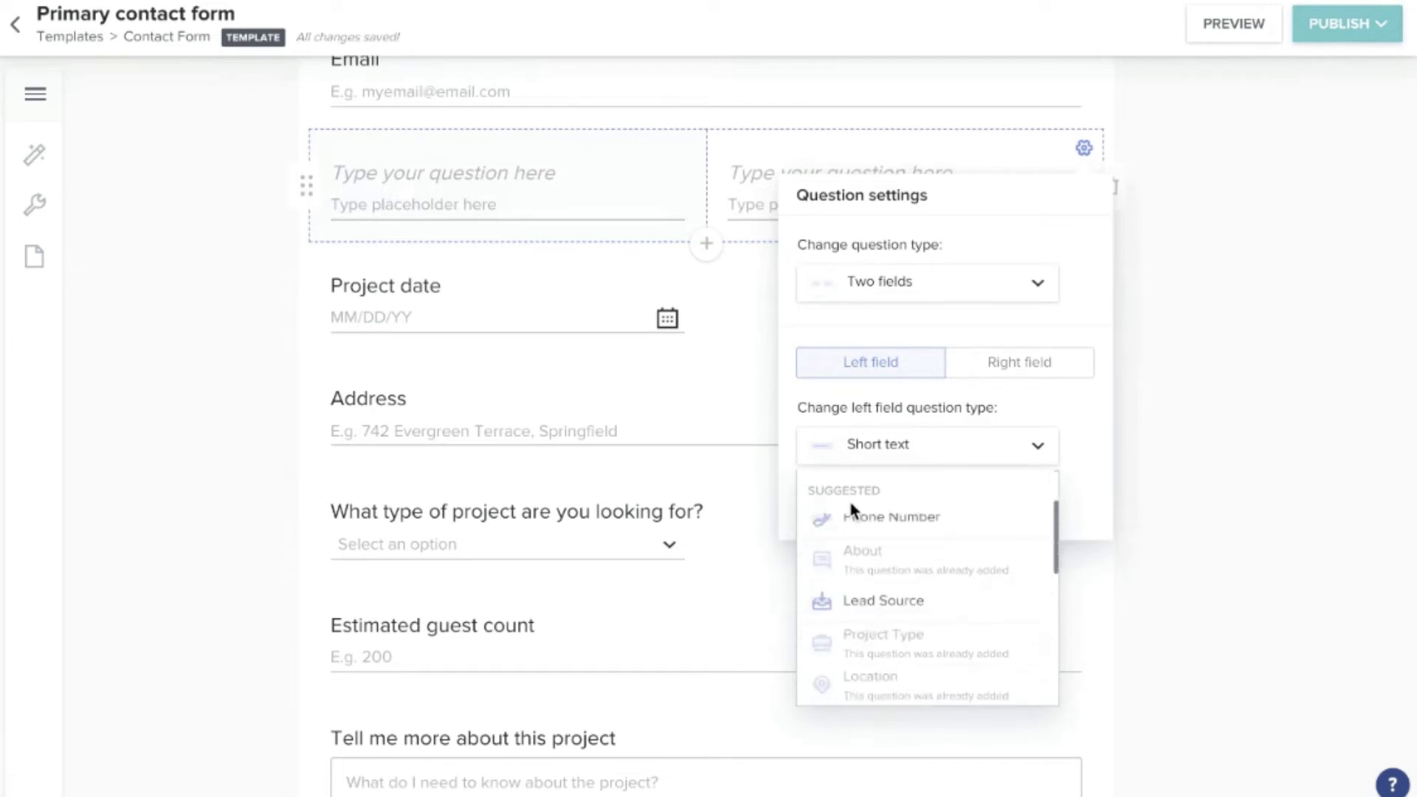
pyautogui.scroll(3, 850, 504)
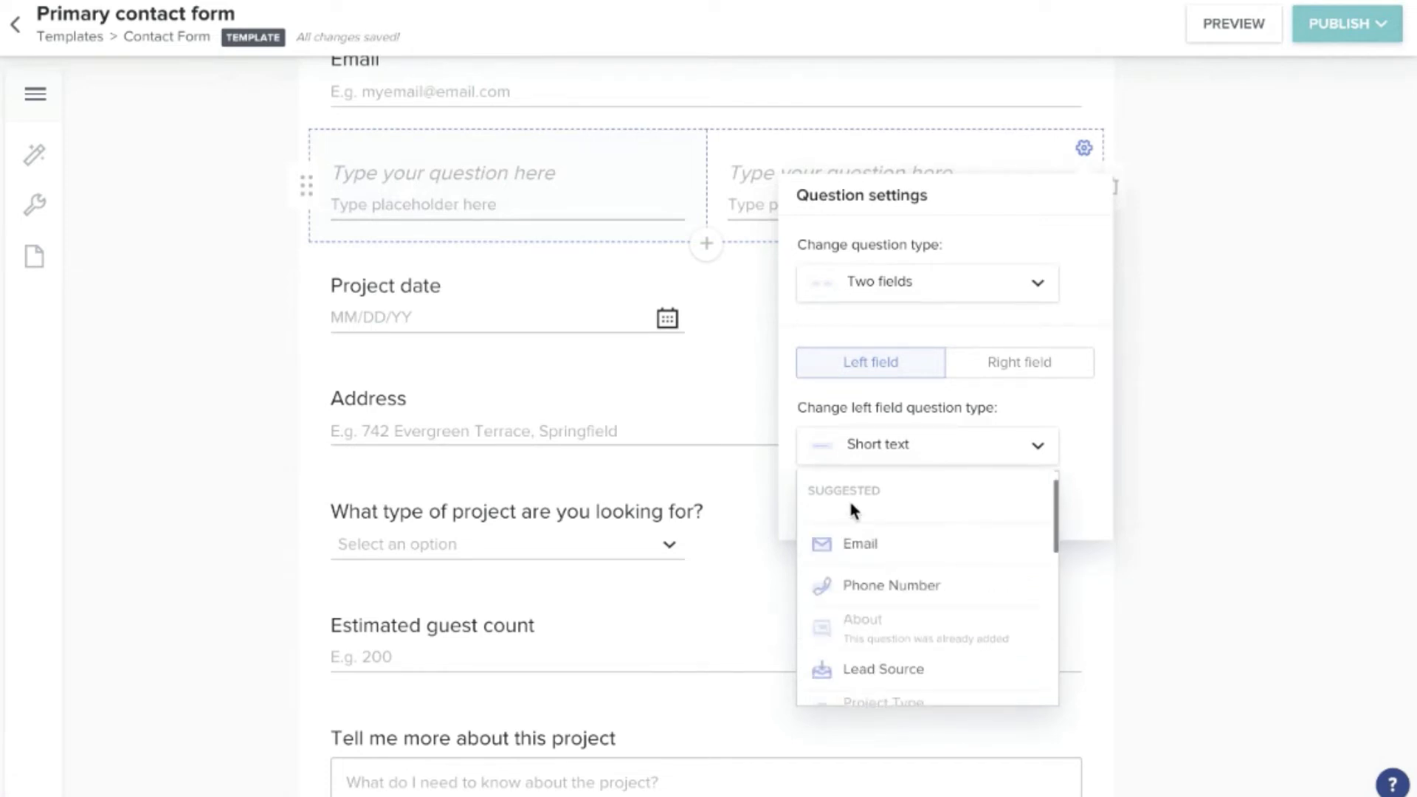
pyautogui.click(889, 668)
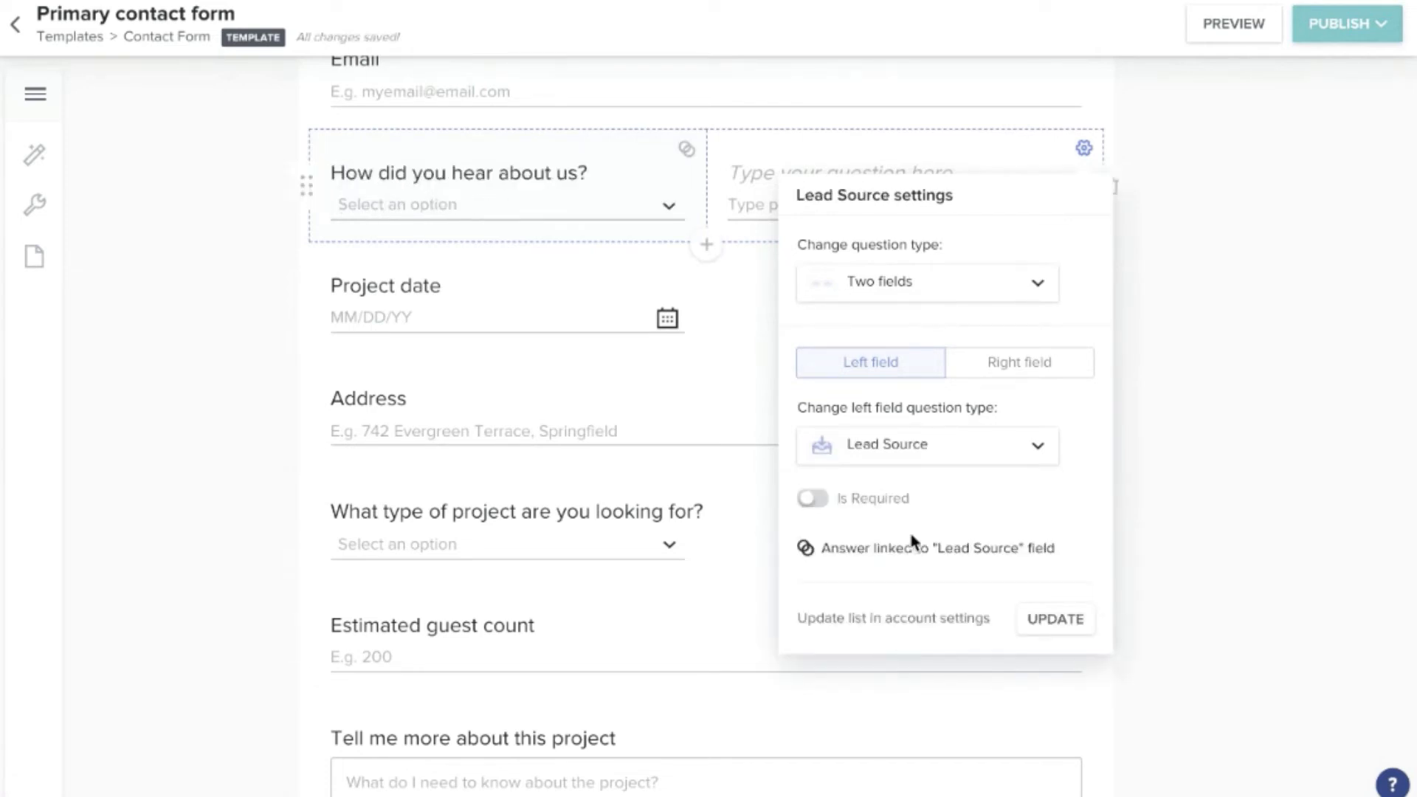
pyautogui.click(822, 506)
pyautogui.moveTo(856, 569)
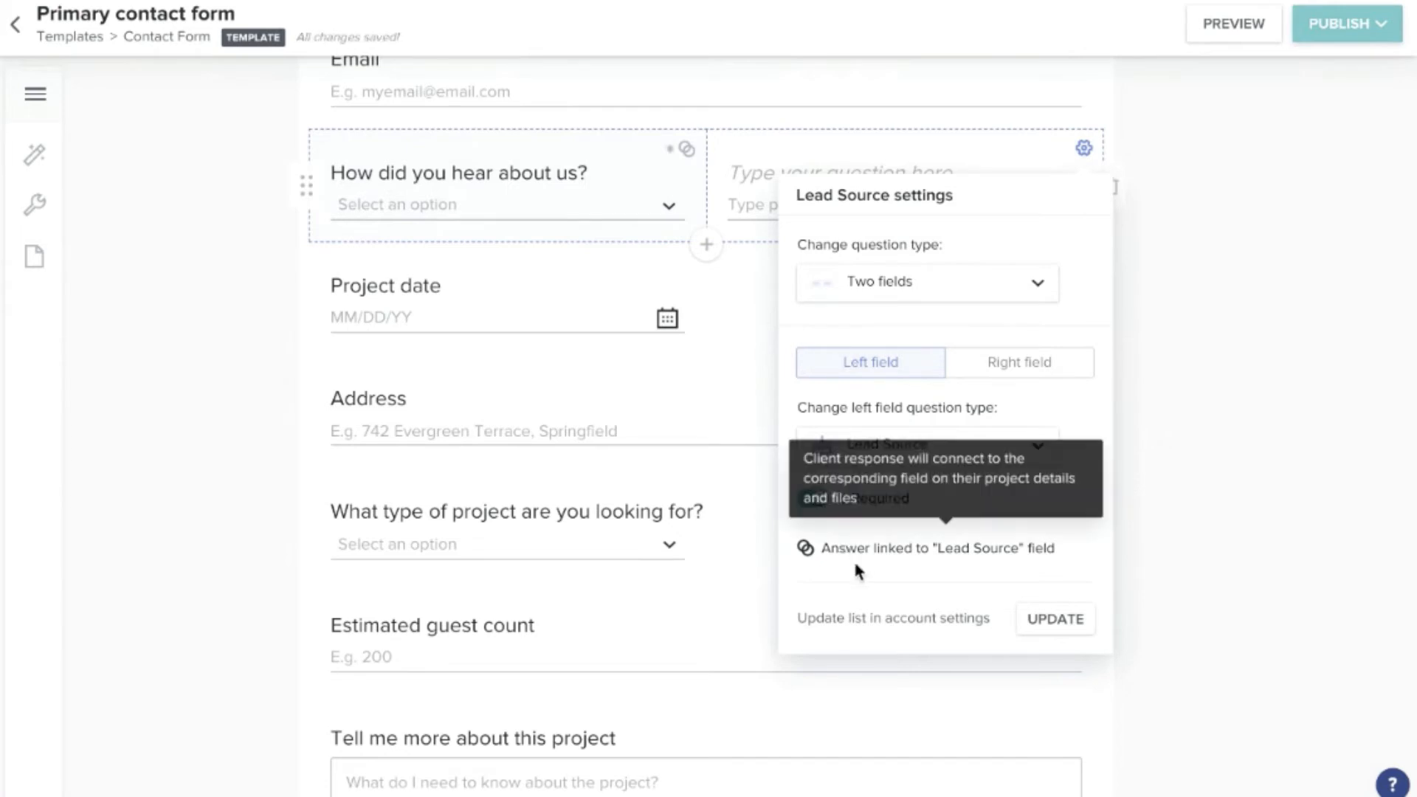
# Change the right field of the two-field question to Single choice and close the question settings
pyautogui.click(1017, 374)
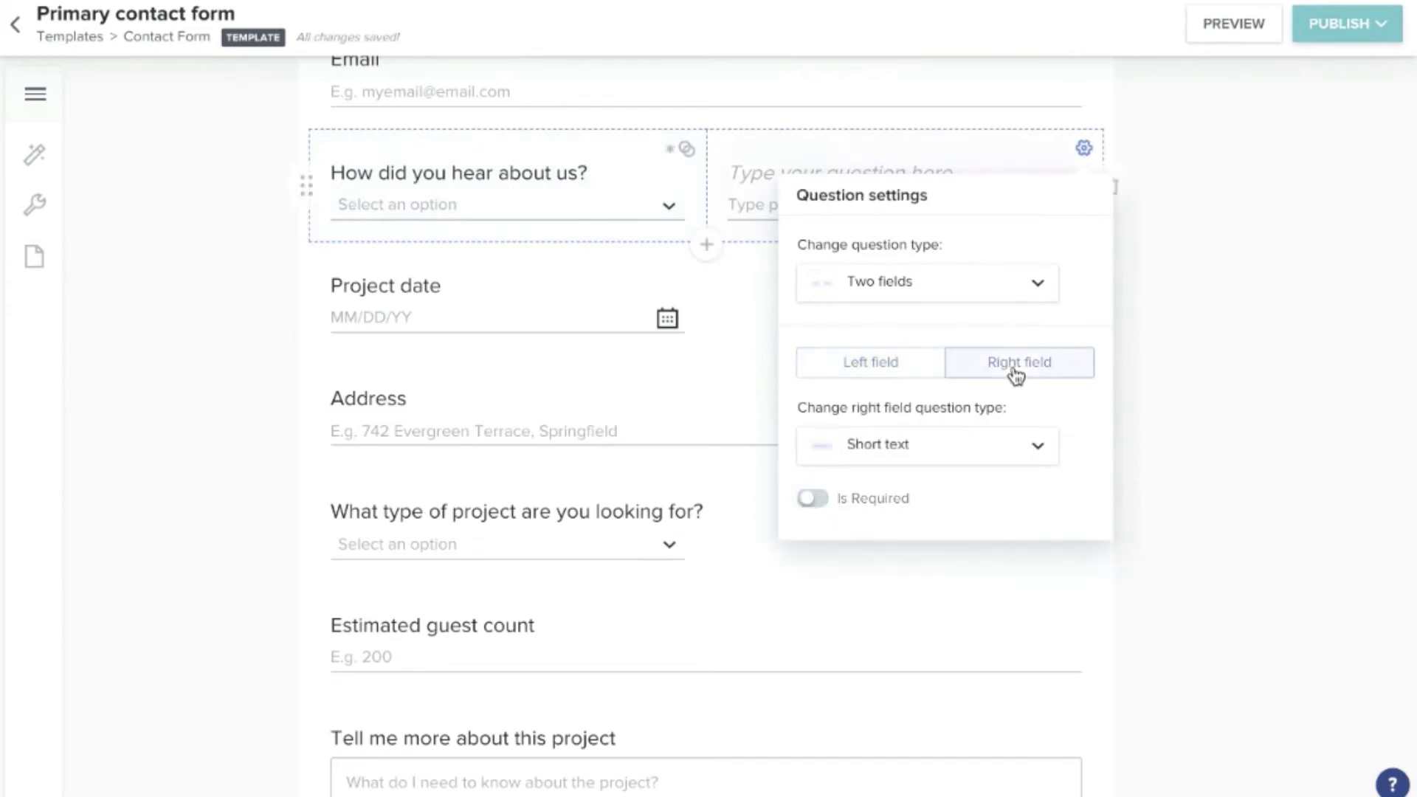
pyautogui.click(1006, 455)
pyautogui.scroll(-2, 983, 508)
pyautogui.scroll(-4, 982, 503)
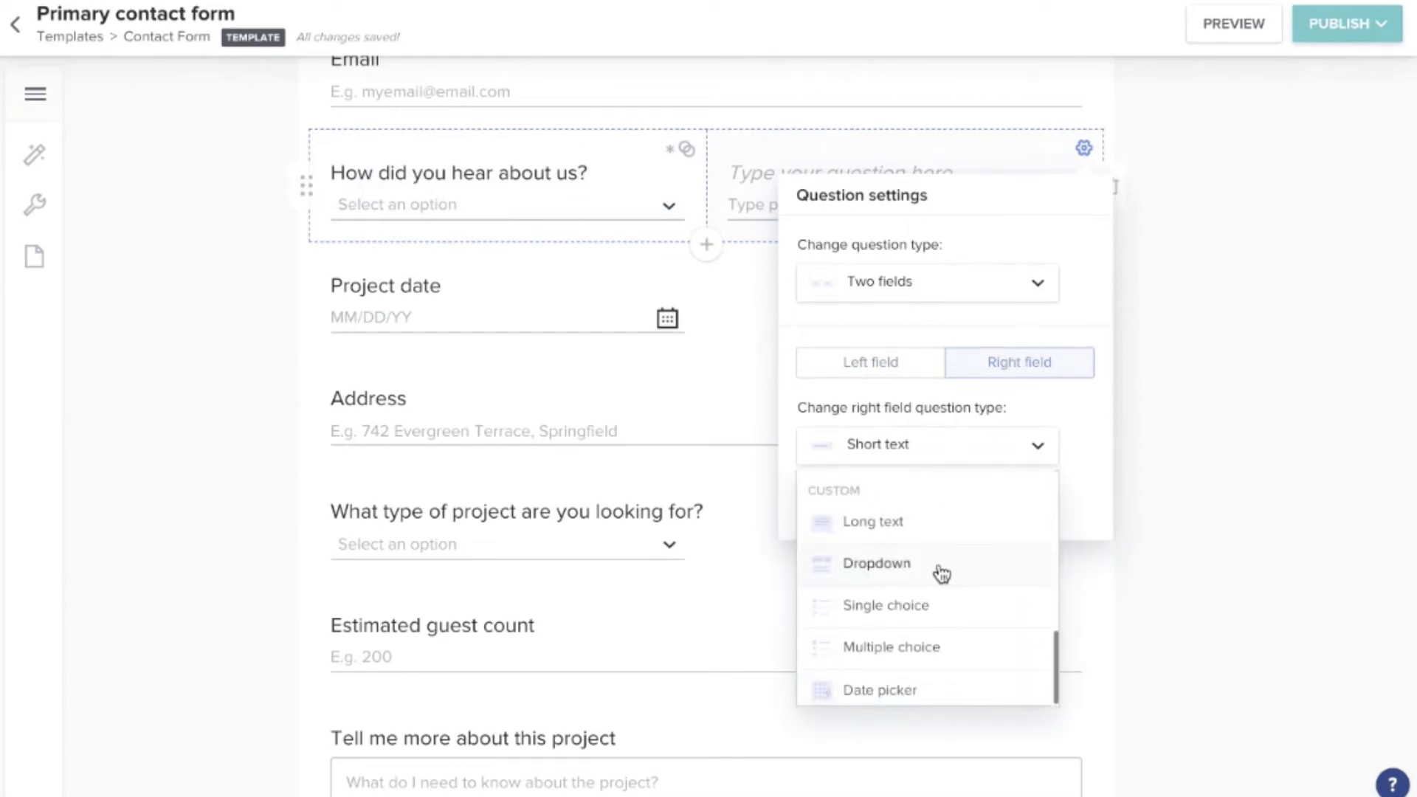
pyautogui.click(905, 605)
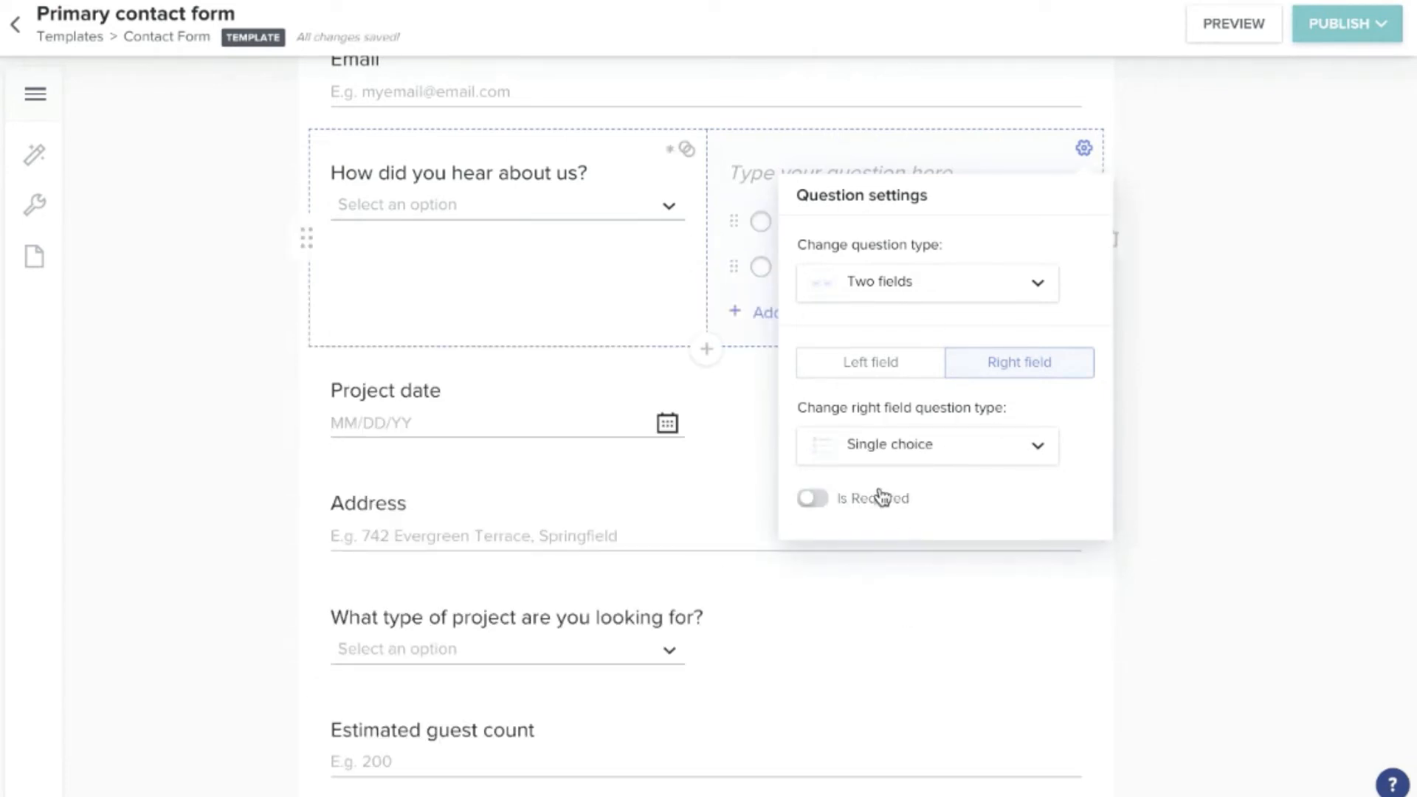
pyautogui.click(1083, 148)
# Word the single-choice question "What package are you interested in?" and give it the options Package A, Package B and Package C
pyautogui.click(889, 179)
pyautogui.write('What package are you i')
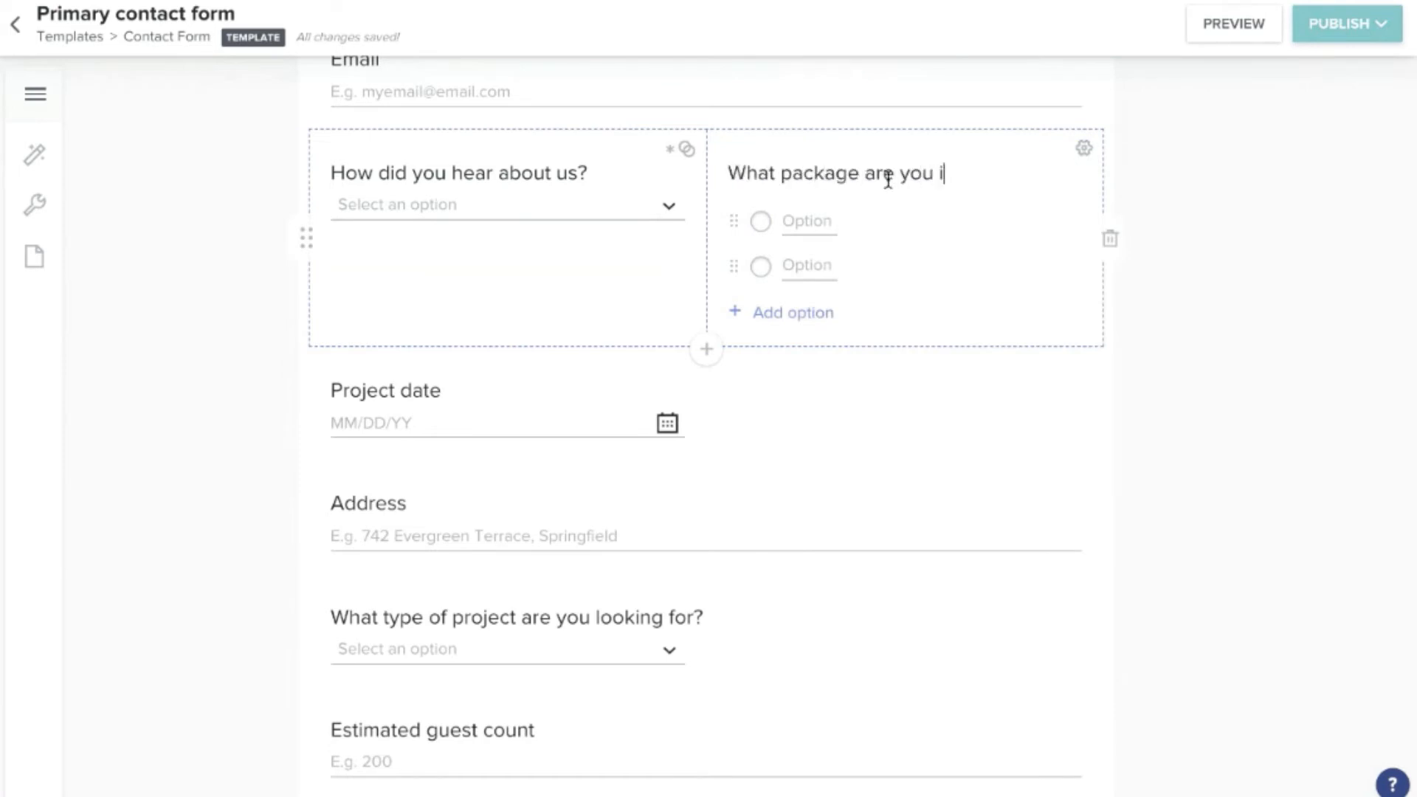
pyautogui.write('nterested in?')
pyautogui.press('Tab')
pyautogui.write('Pack')
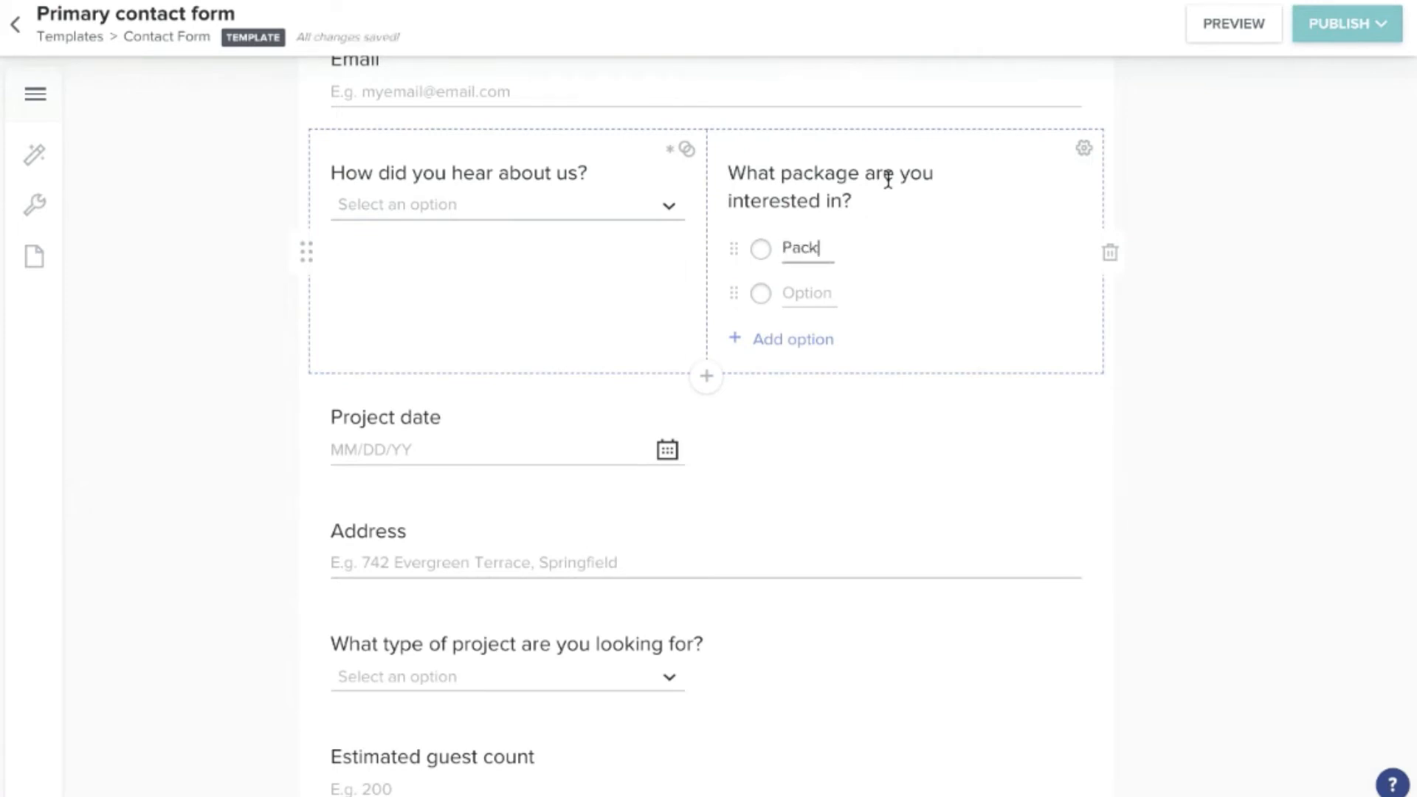
pyautogui.write('age A')
pyautogui.press('Tab')
pyautogui.write('Package B')
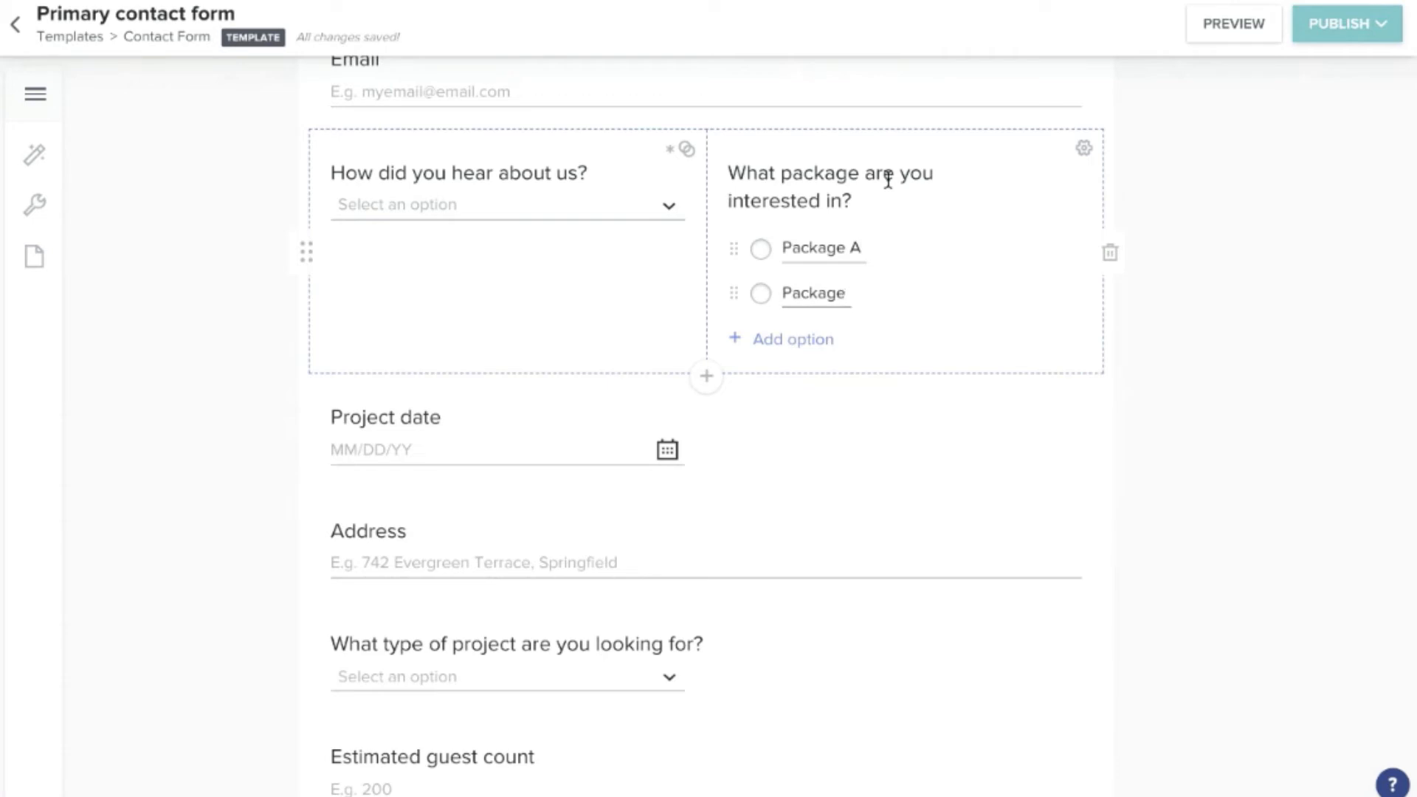
pyautogui.click(771, 342)
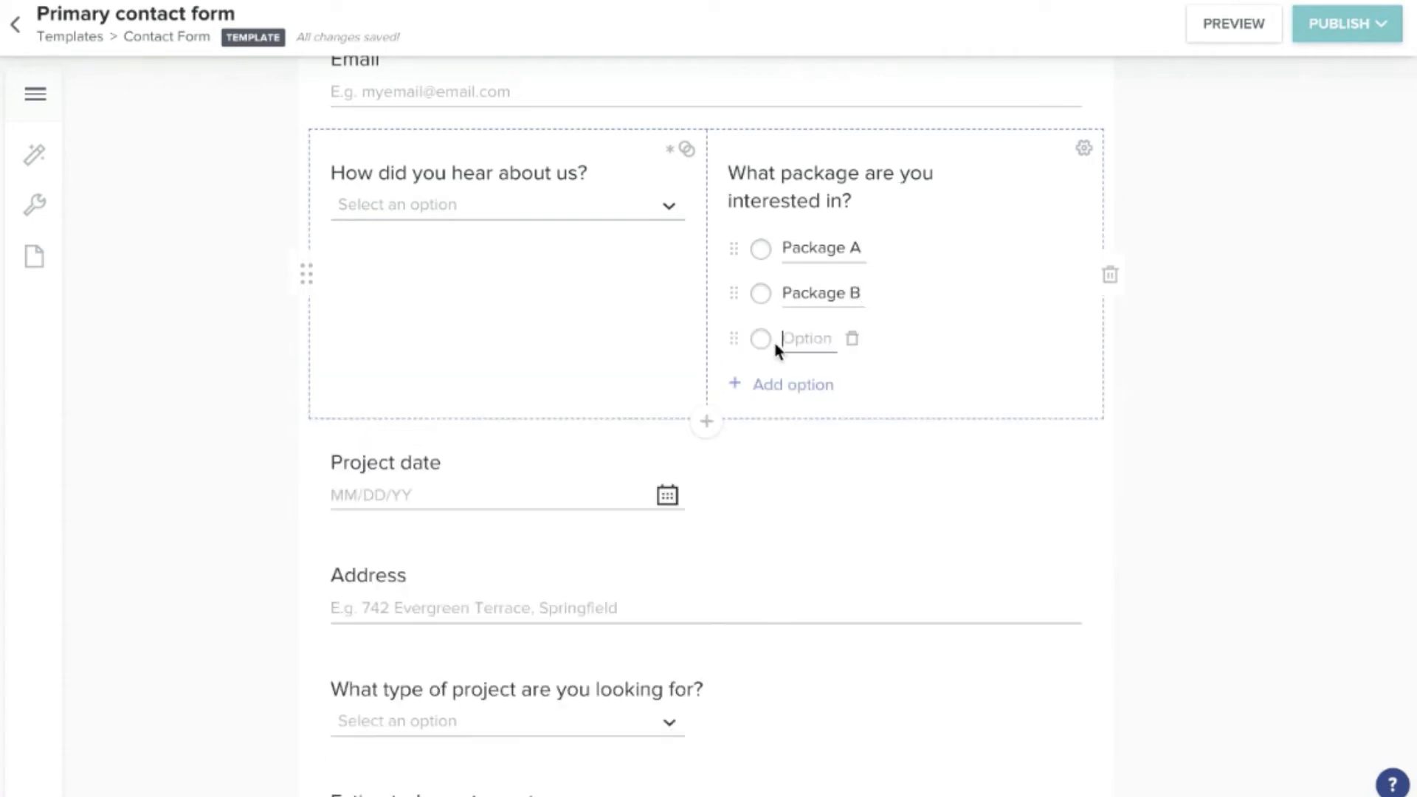
pyautogui.write('Package C')
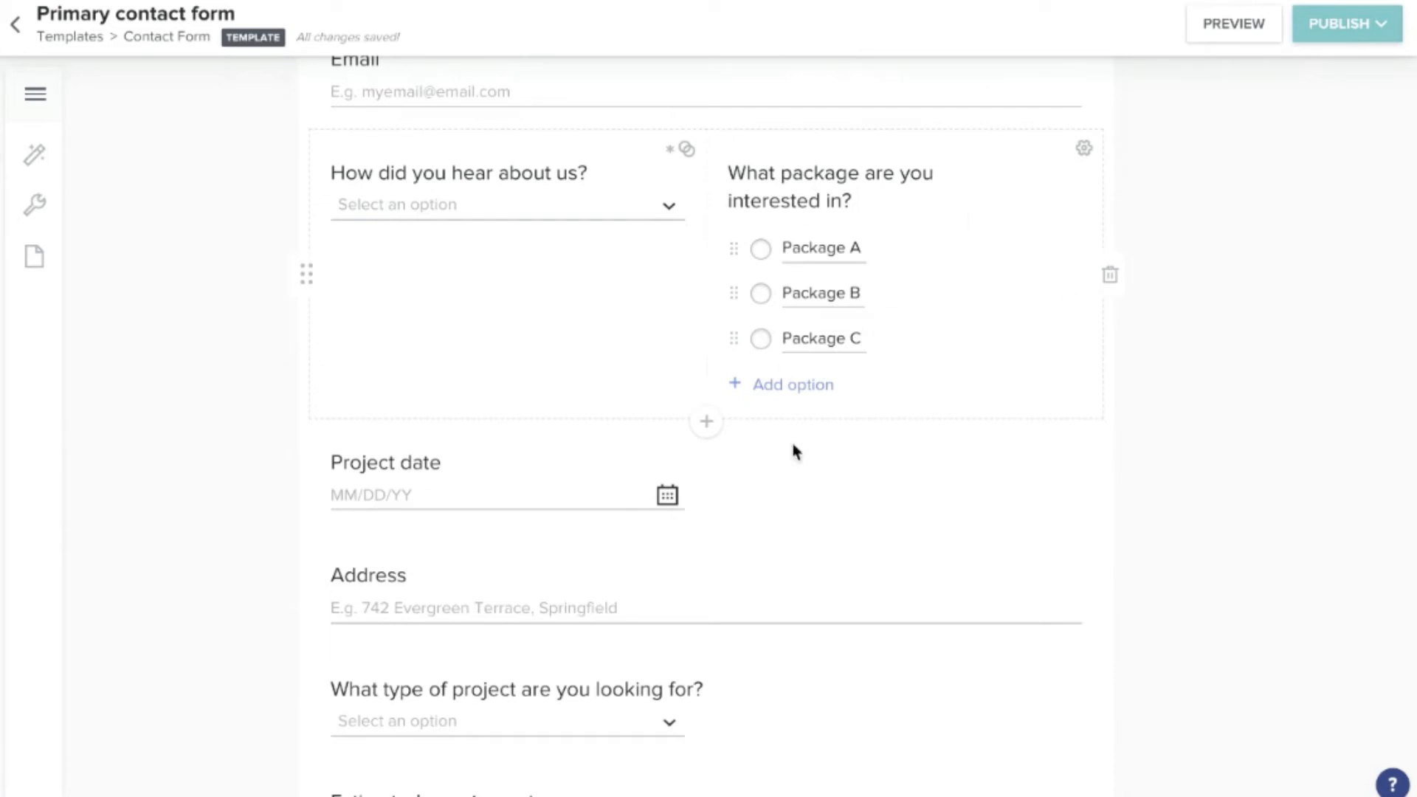
# Insert a Left-aligned image-and-text content block between the Full name and Email questions
pyautogui.scroll(1, 878, 317)
pyautogui.scroll(1, 878, 311)
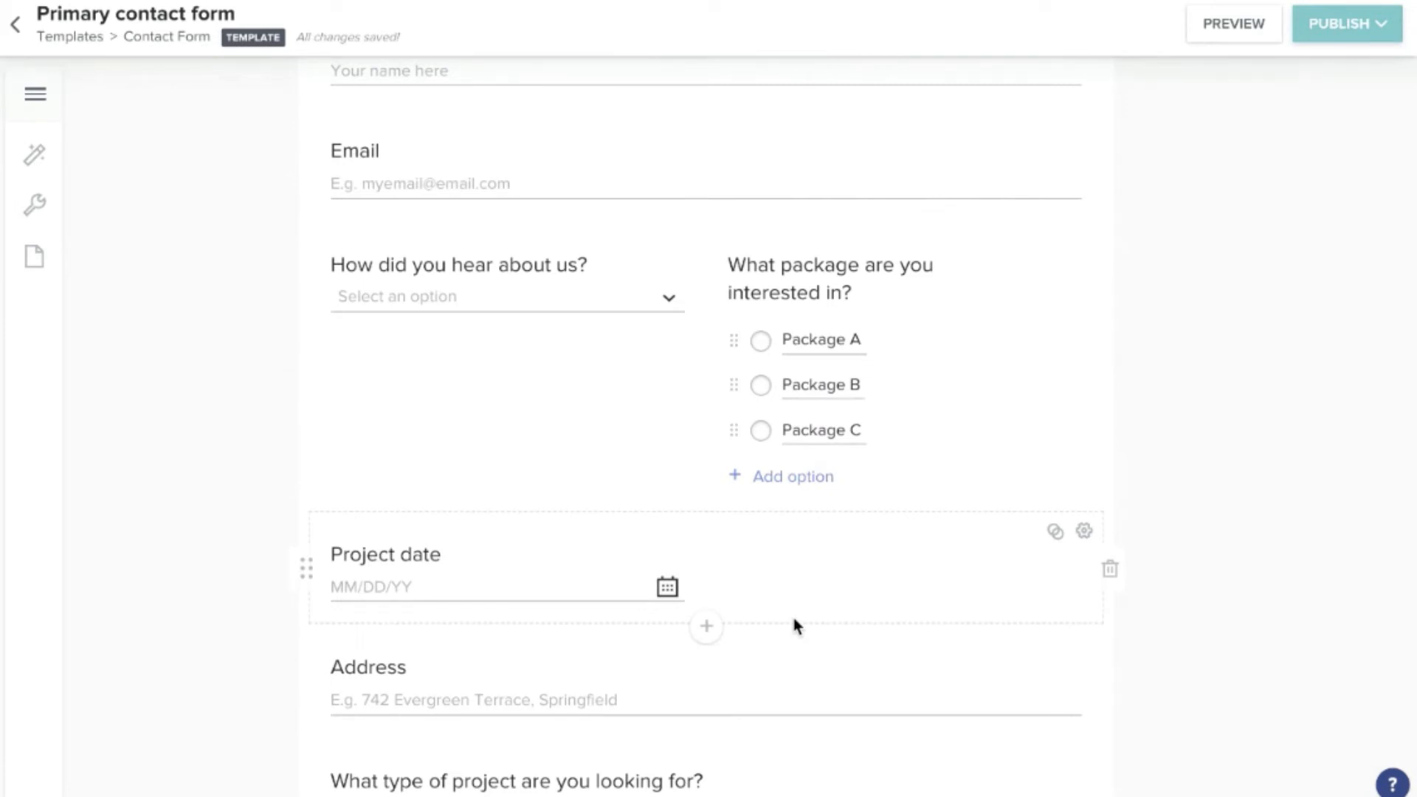
pyautogui.scroll(2, 1005, 571)
pyautogui.scroll(-4, 1006, 568)
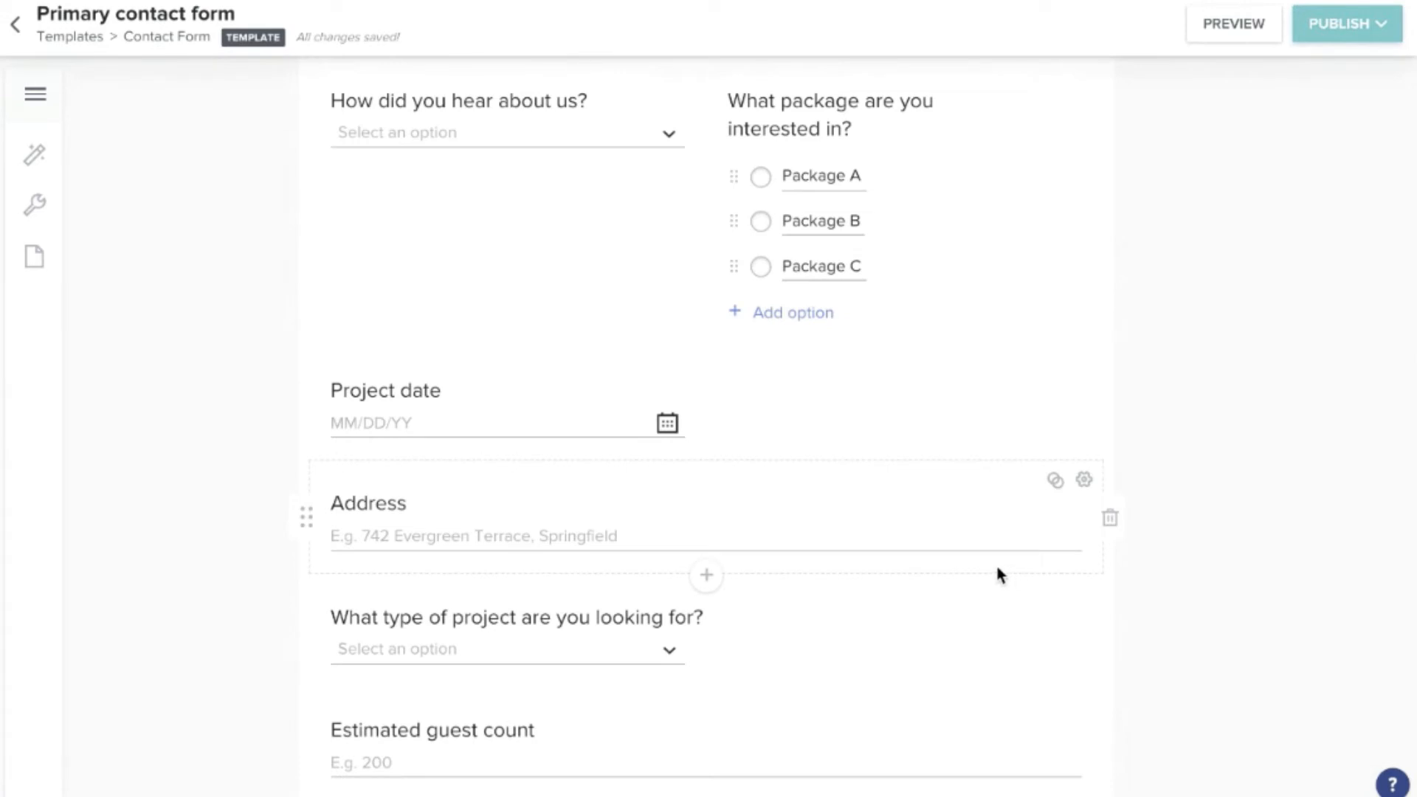
pyautogui.scroll(4, 1000, 574)
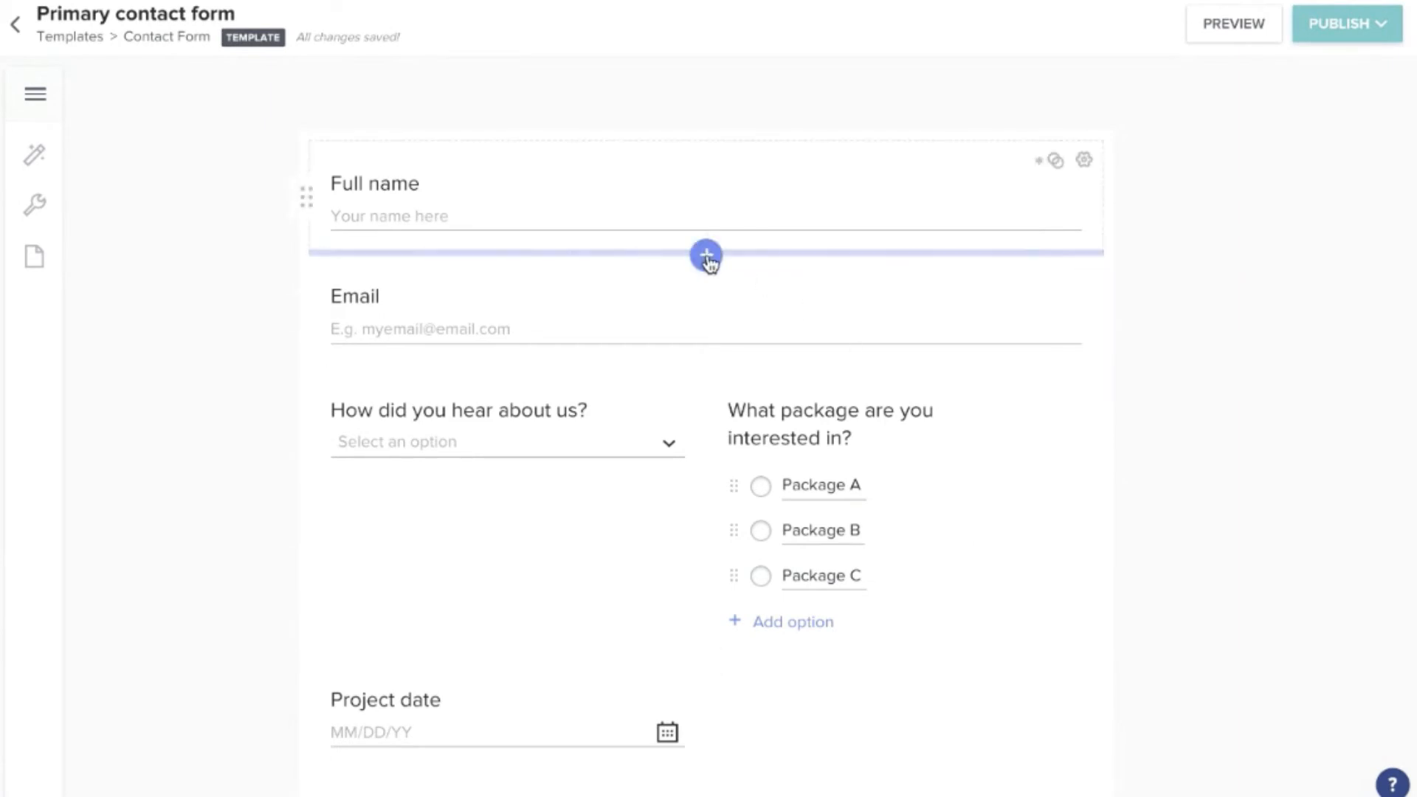
pyautogui.click(706, 256)
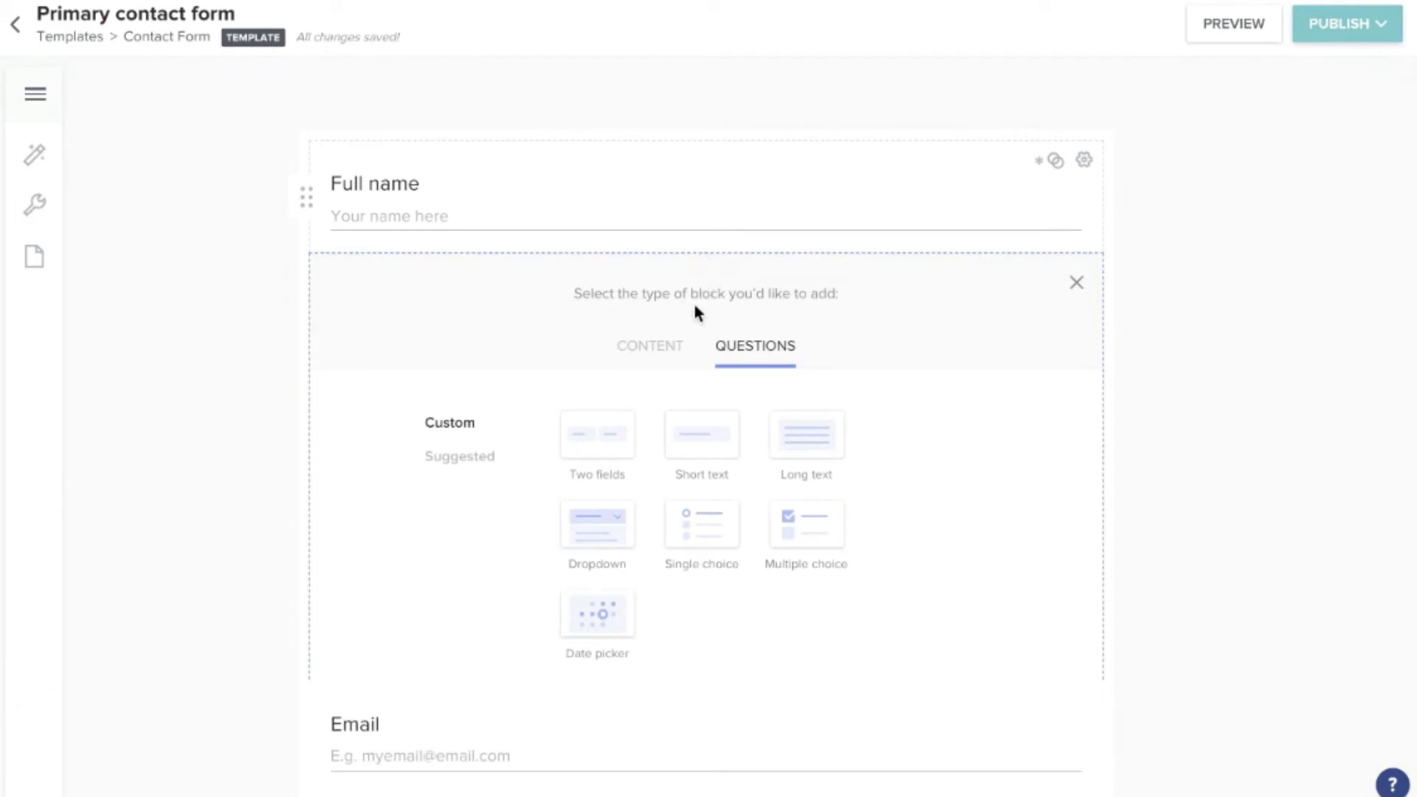
pyautogui.click(645, 355)
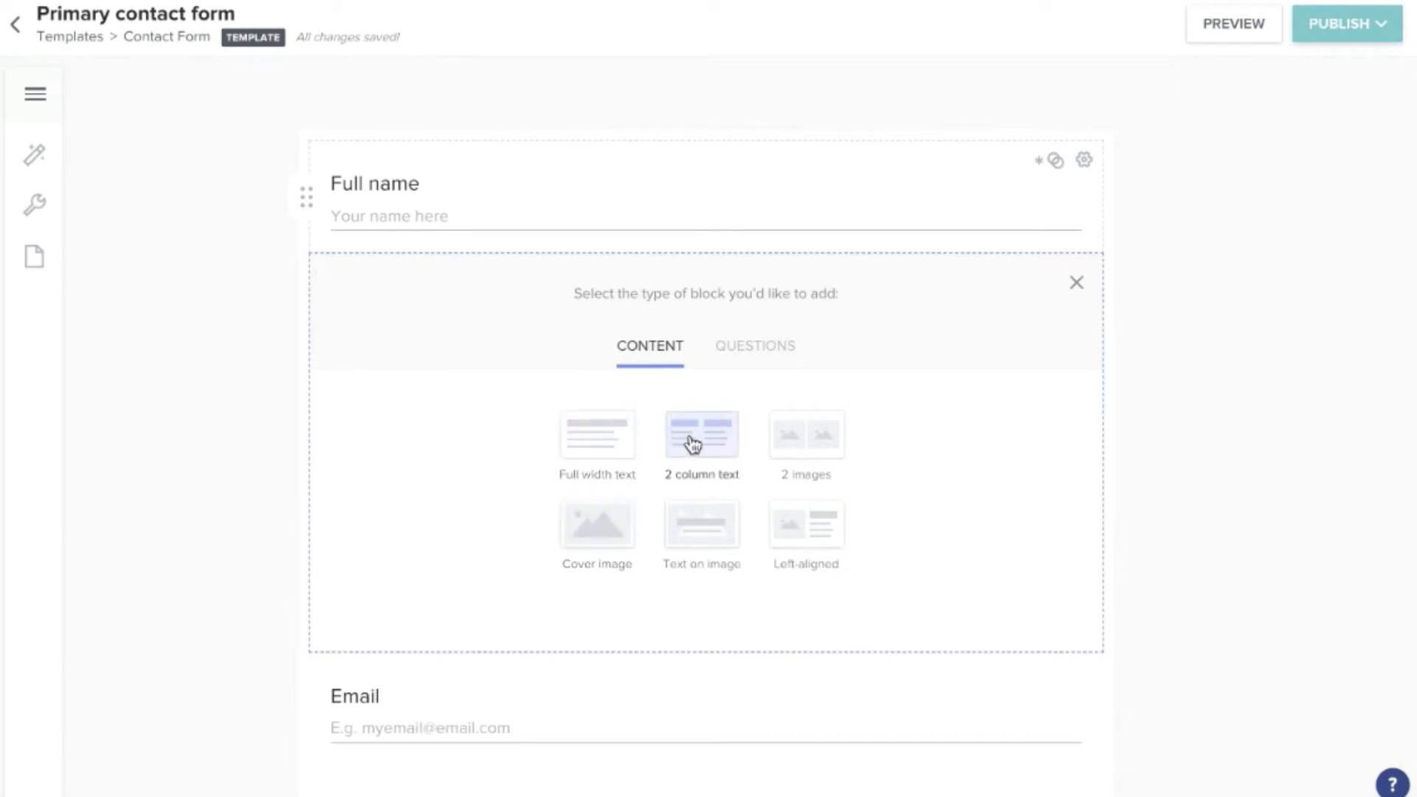
pyautogui.click(810, 529)
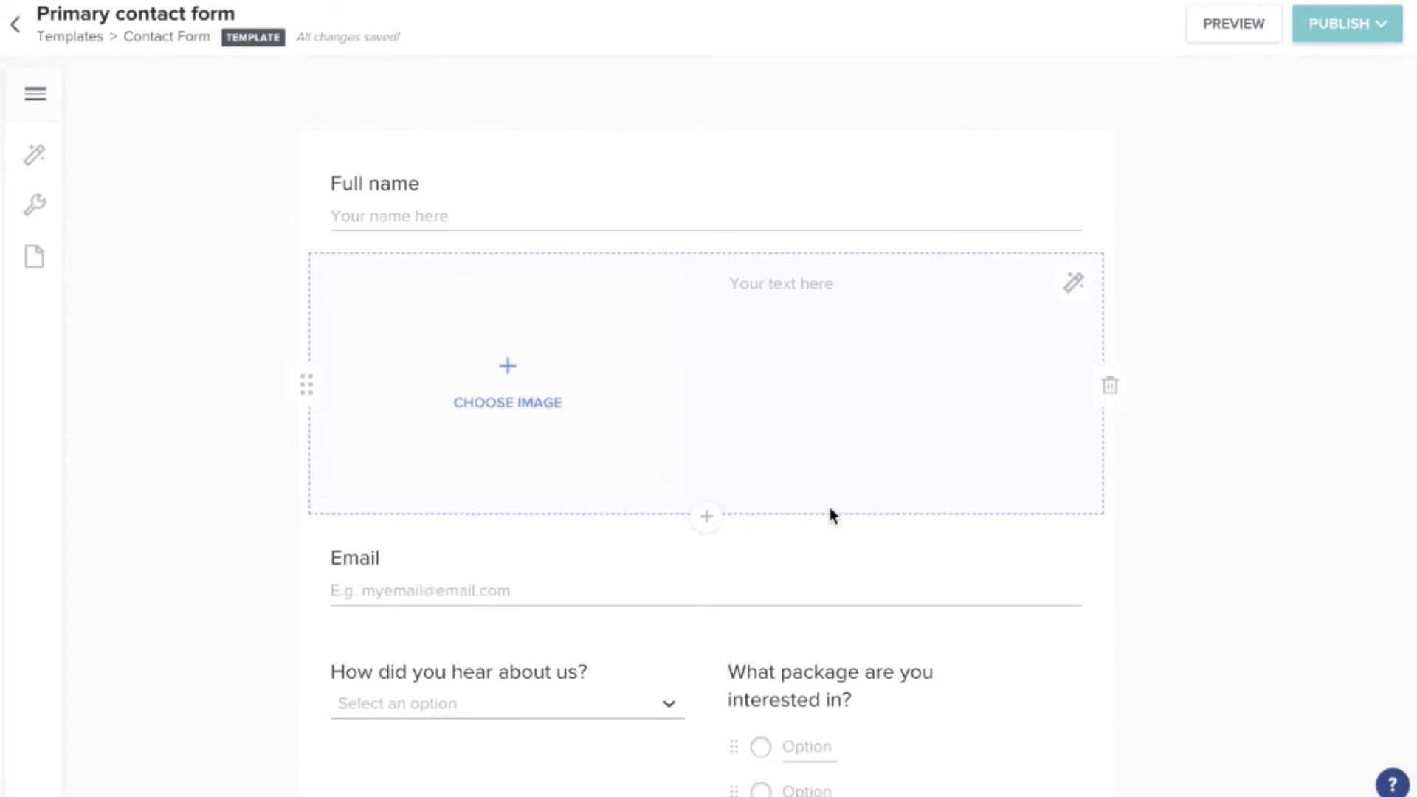
pyautogui.click(794, 284)
pyautogui.write('CONTACT US')
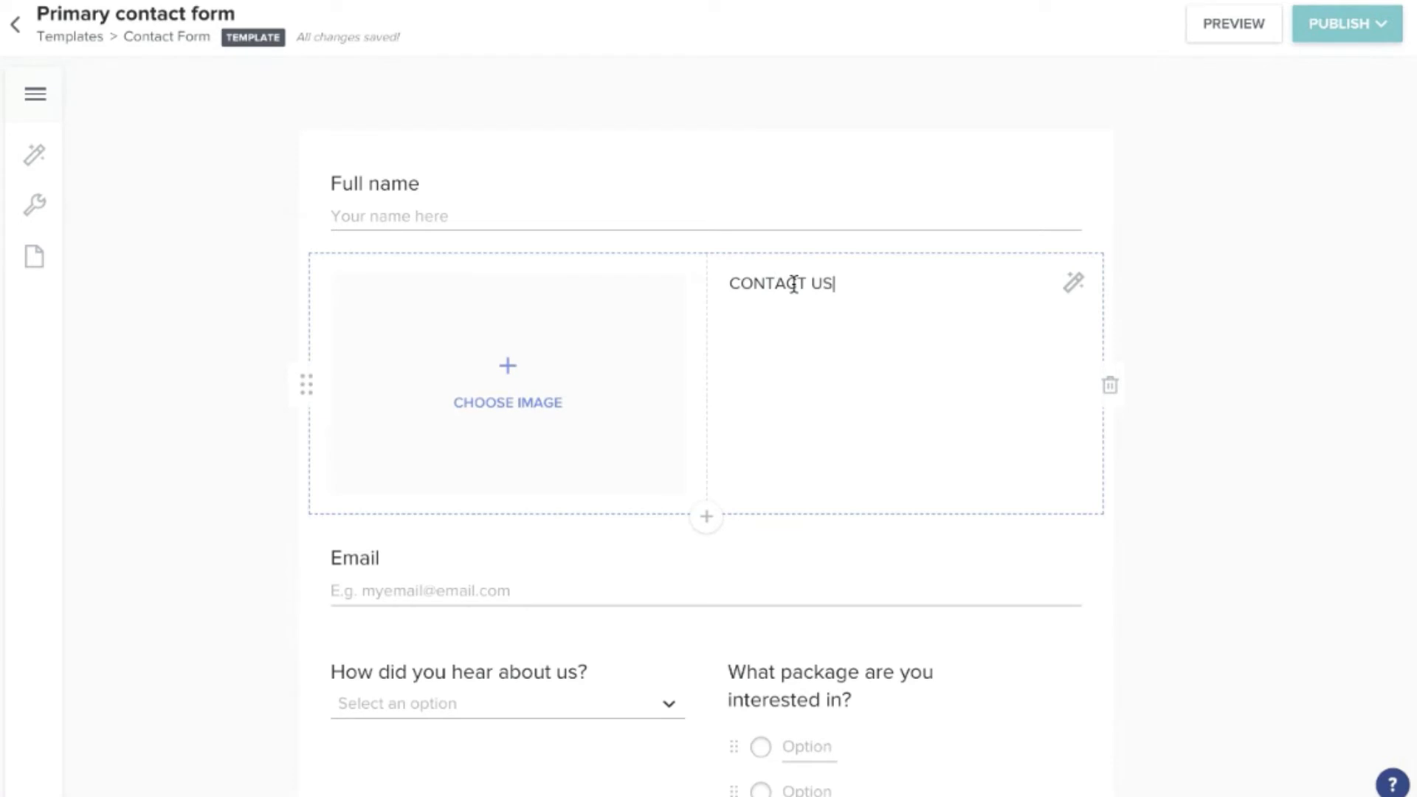
pyautogui.press('Return')
pyautogui.write('555-555-5555')
pyautogui.press('Return')
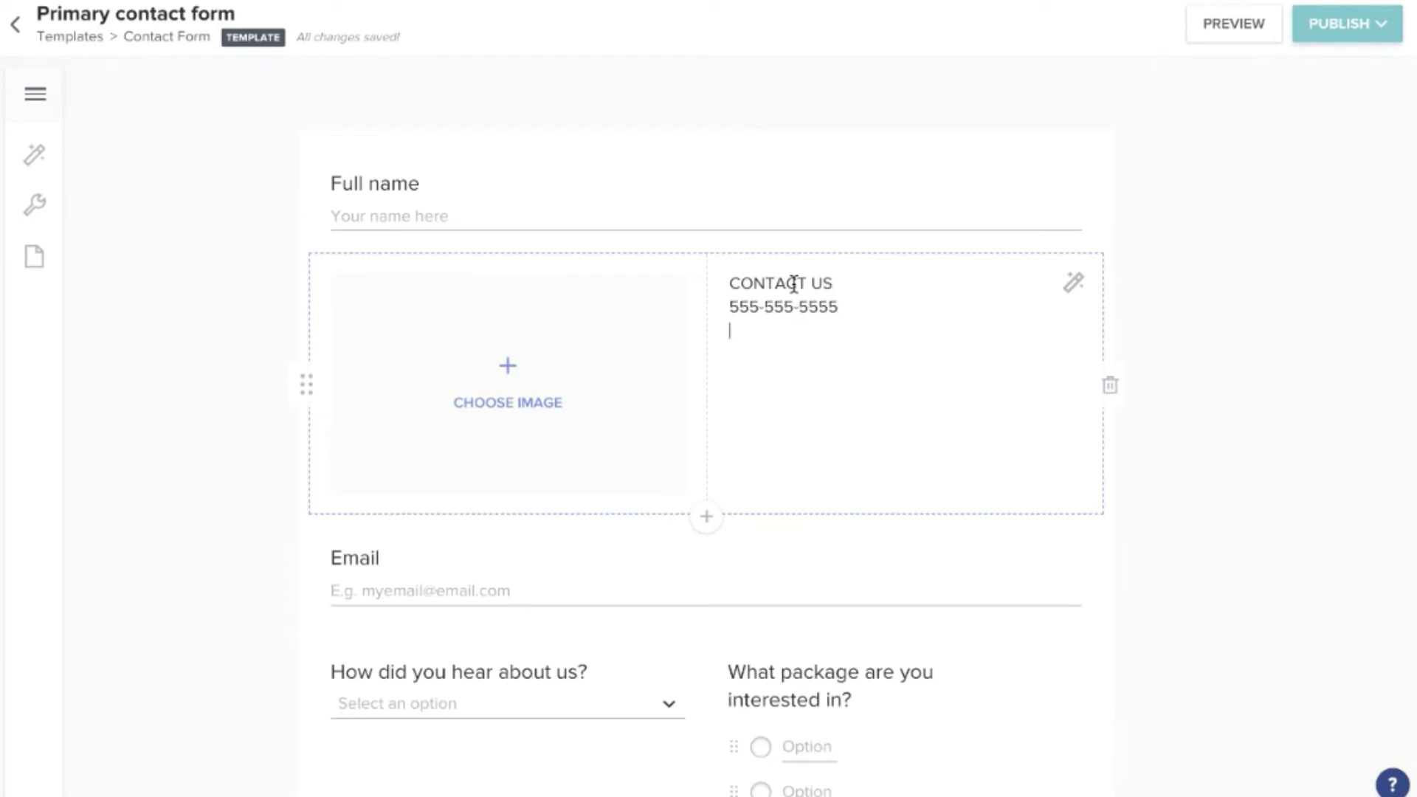
pyautogui.write('www.mybusiness.com')
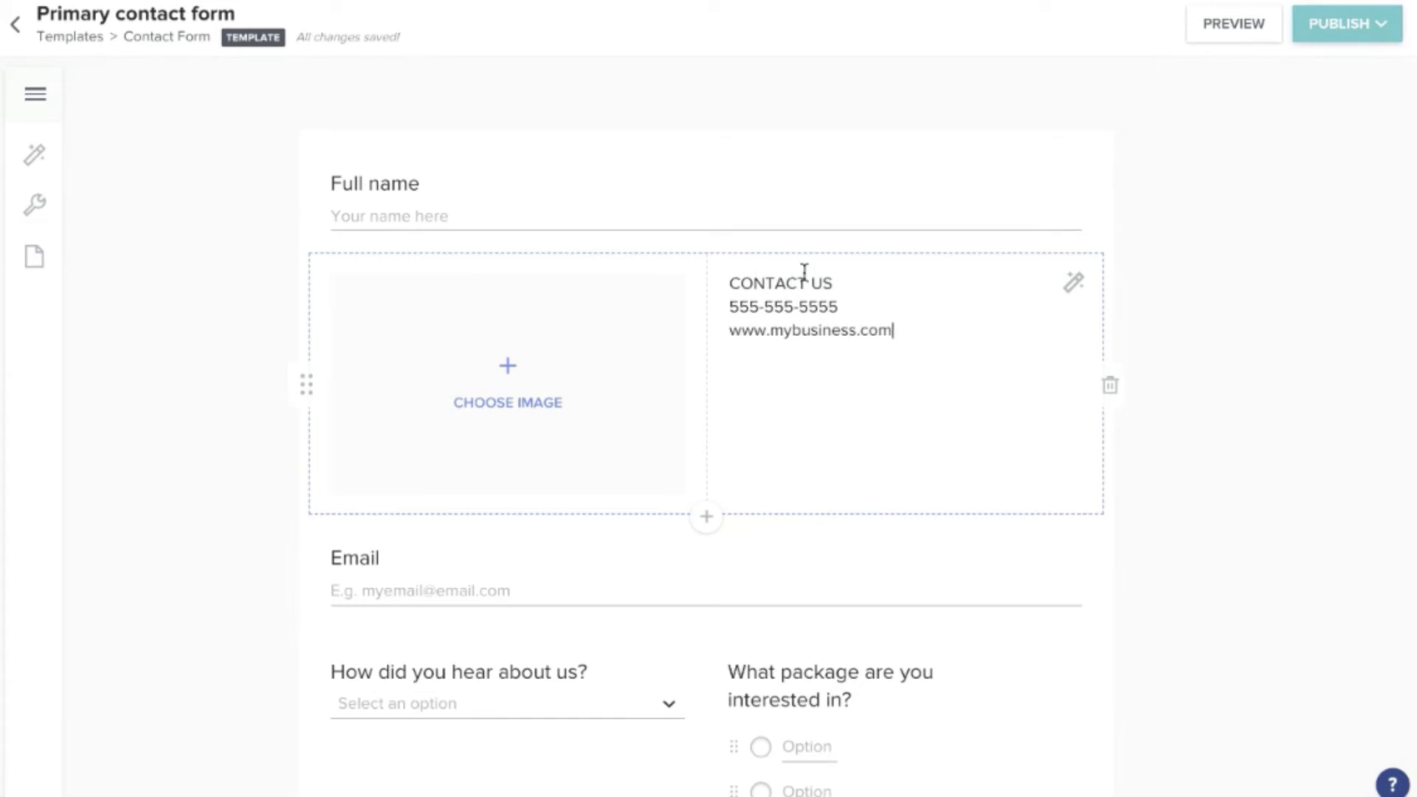
# Format the "CONTACT US" line in the Corben font at Huge size and bold
pyautogui.click(733, 282)
pyautogui.moveTo(832, 282); pyautogui.dragTo(728, 285)
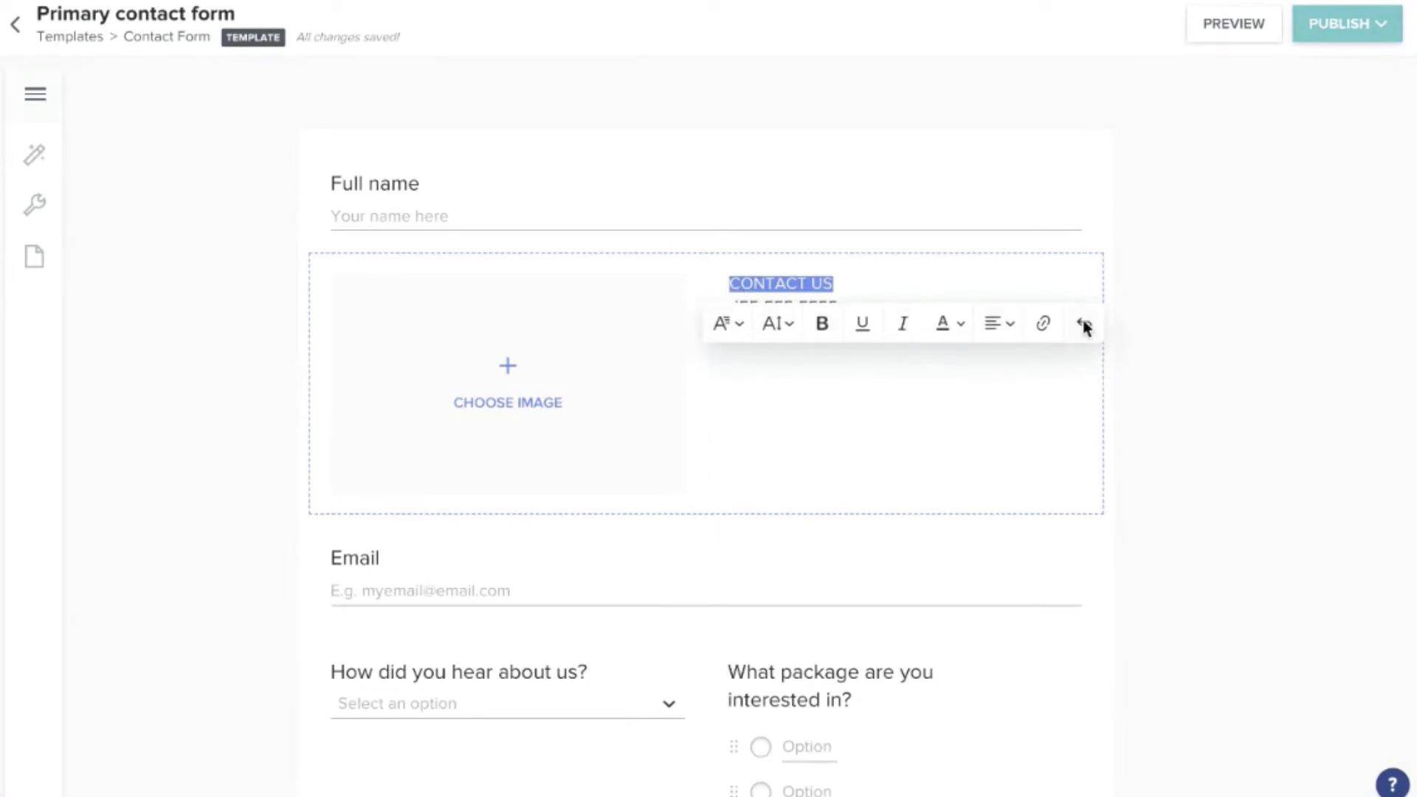
pyautogui.click(741, 327)
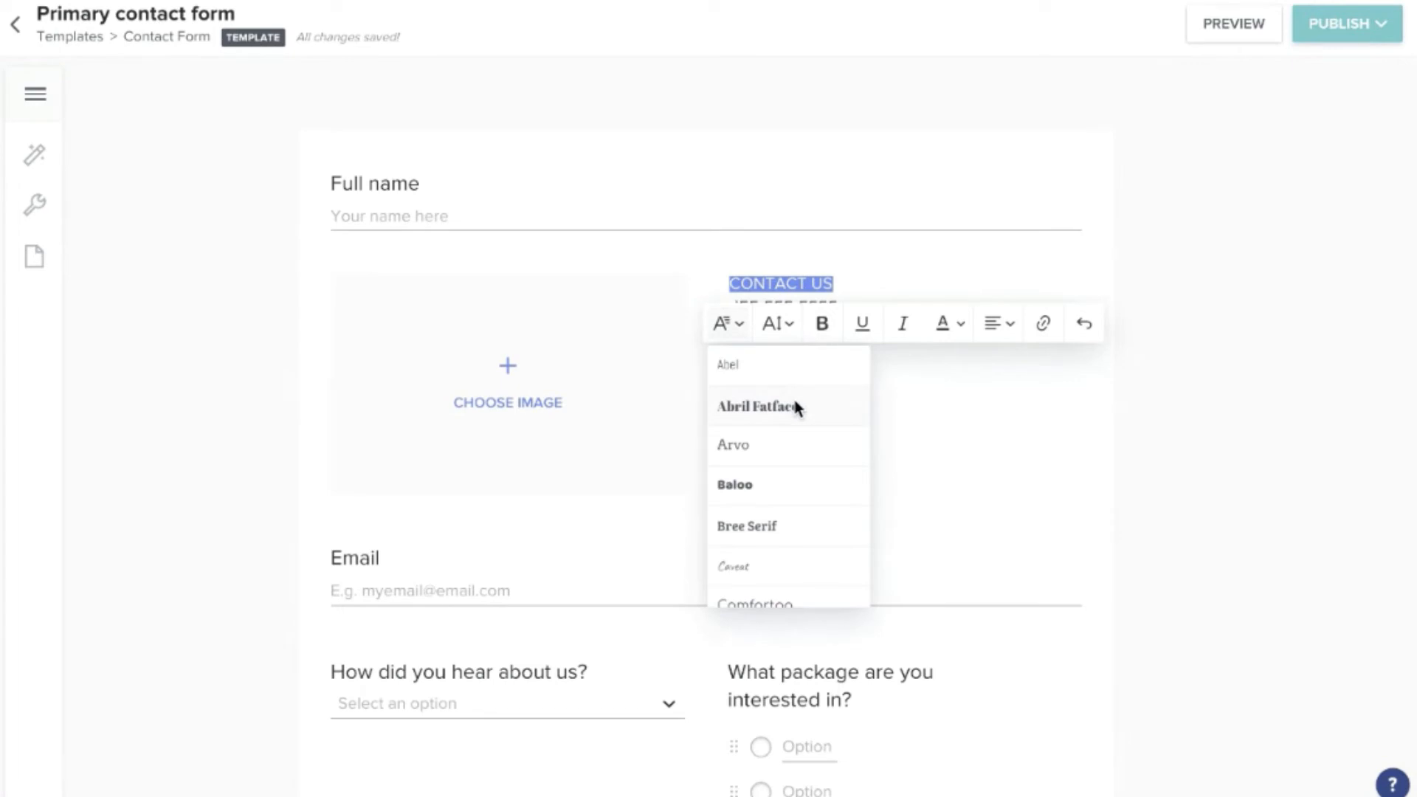
pyautogui.scroll(-5, 795, 407)
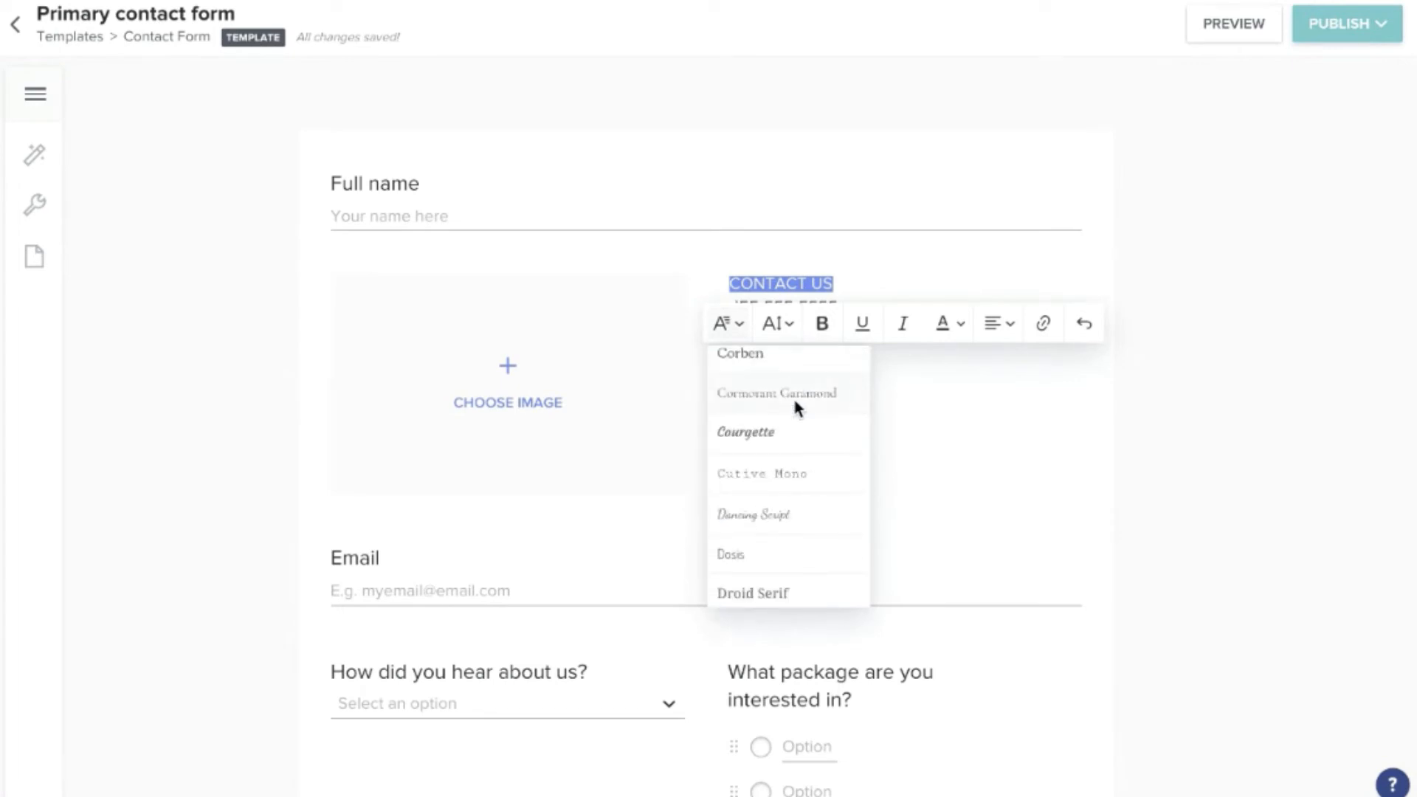
pyautogui.click(755, 356)
pyautogui.click(788, 336)
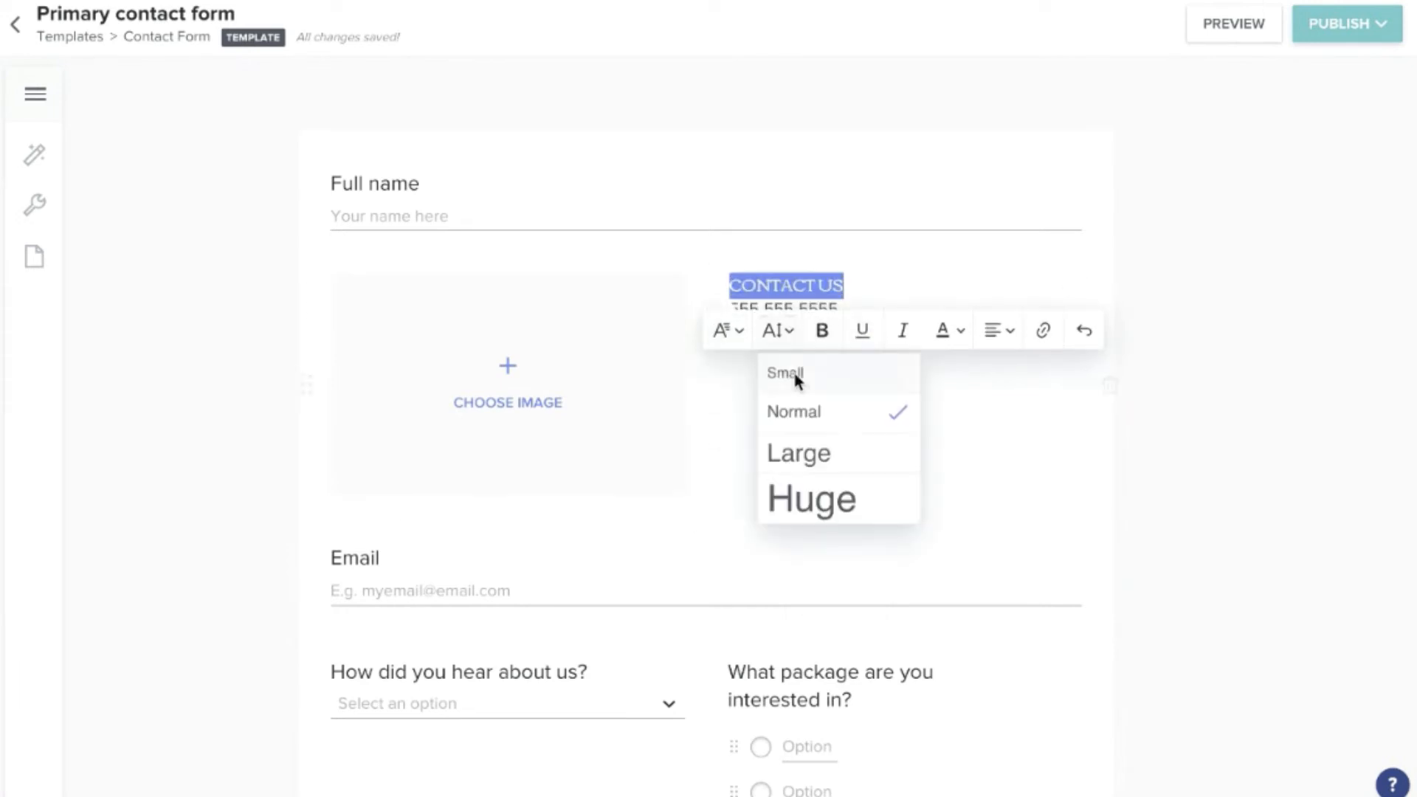
pyautogui.click(809, 499)
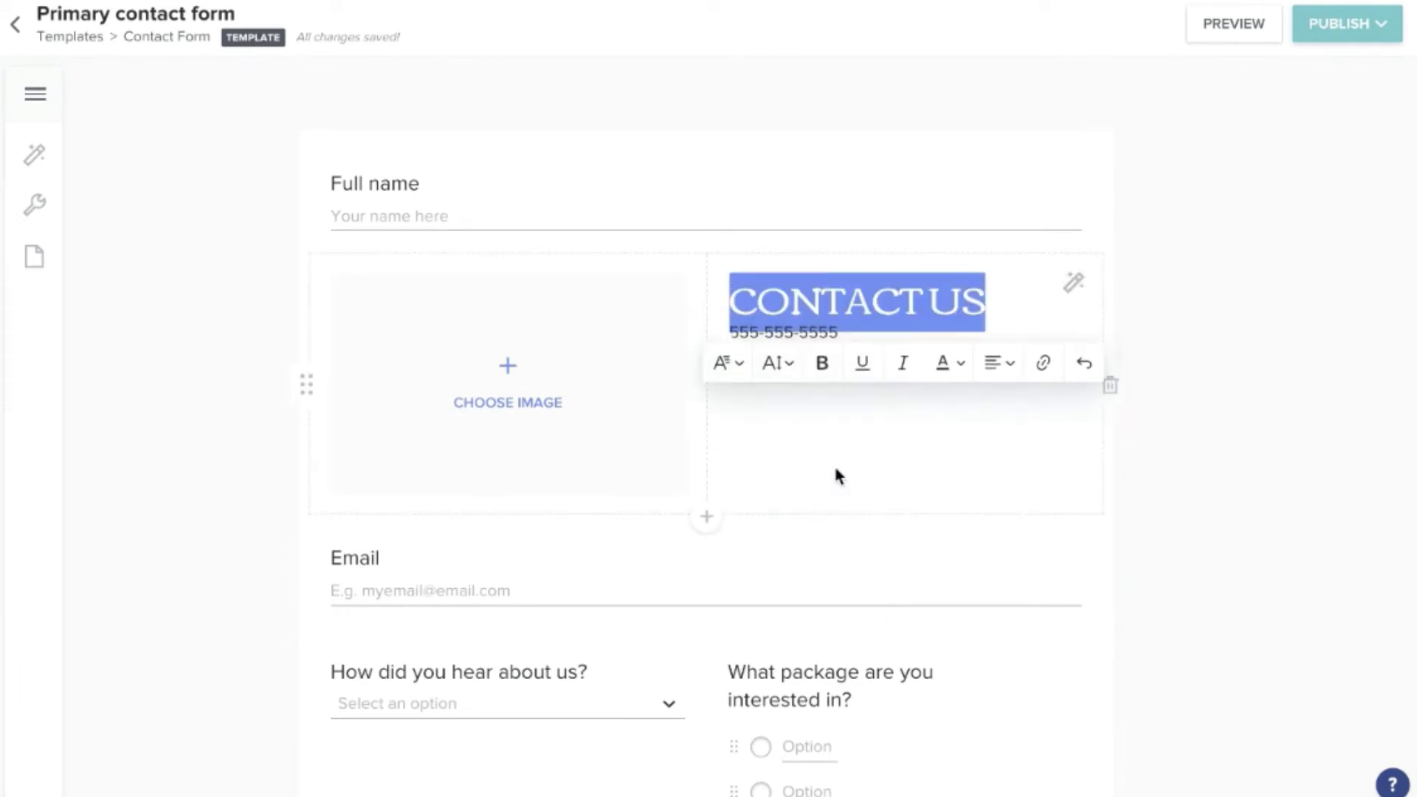
pyautogui.click(821, 363)
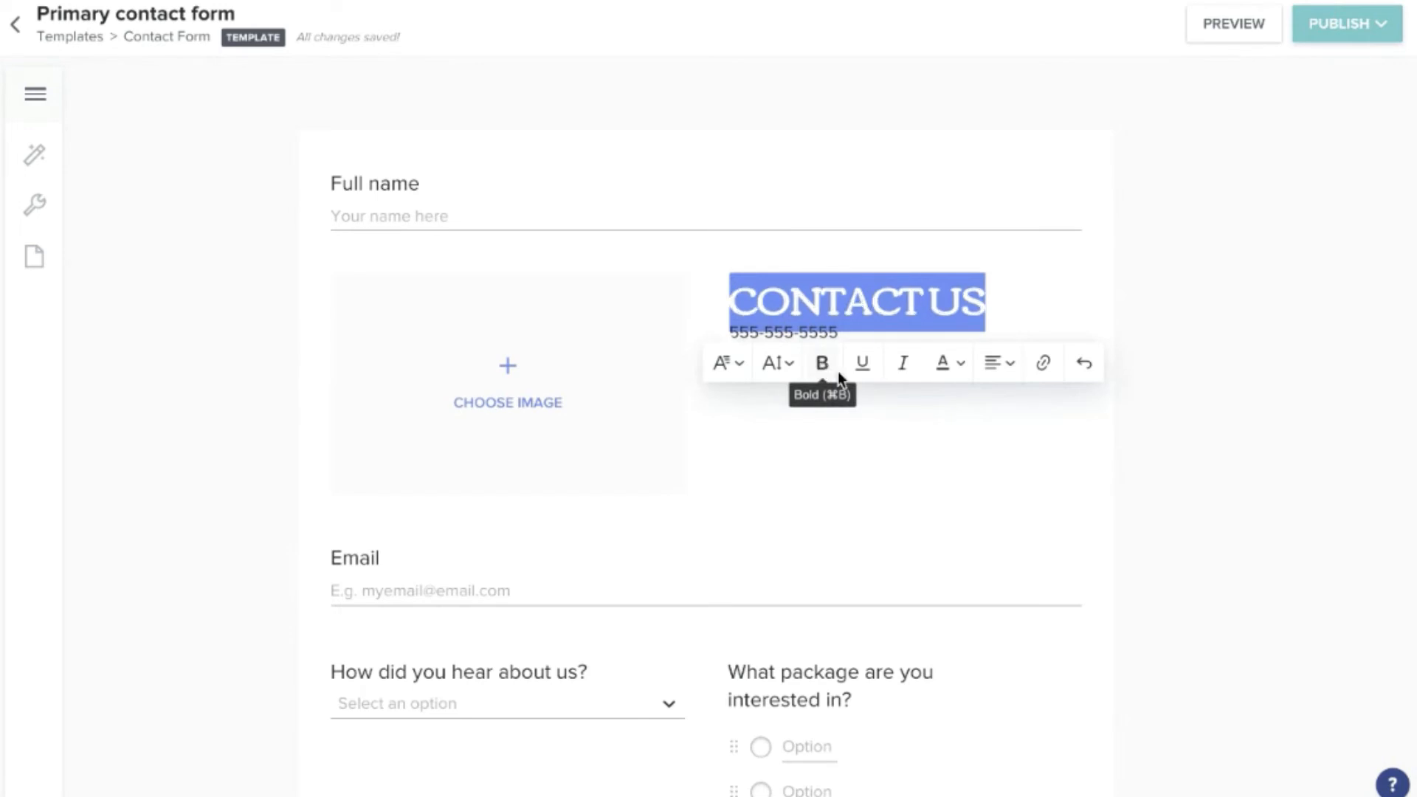
# Set the phone number and website lines below the "CONTACT US" heading to the Caveat font
pyautogui.click(949, 465)
pyautogui.moveTo(895, 361); pyautogui.dragTo(727, 330)
pyautogui.click(738, 296)
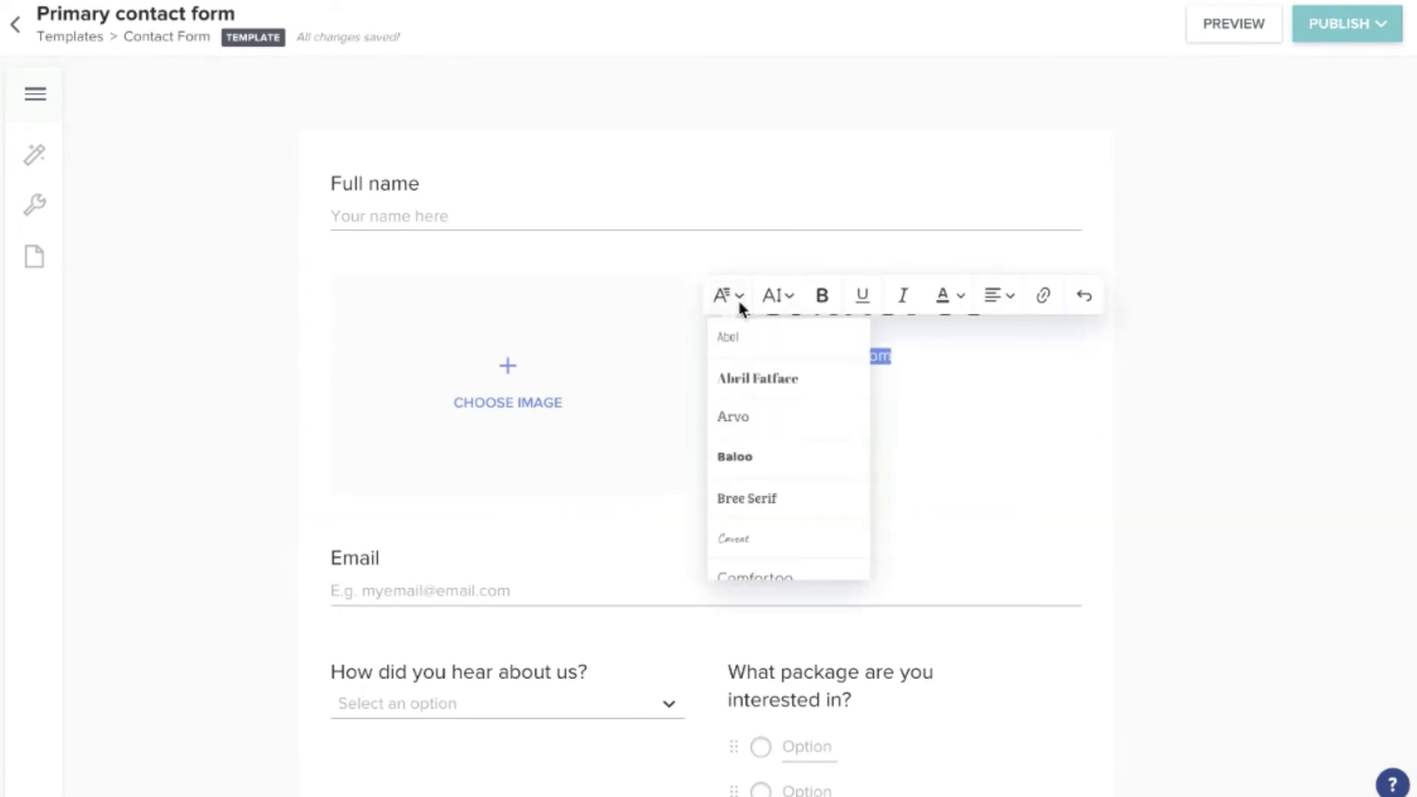
pyautogui.click(744, 538)
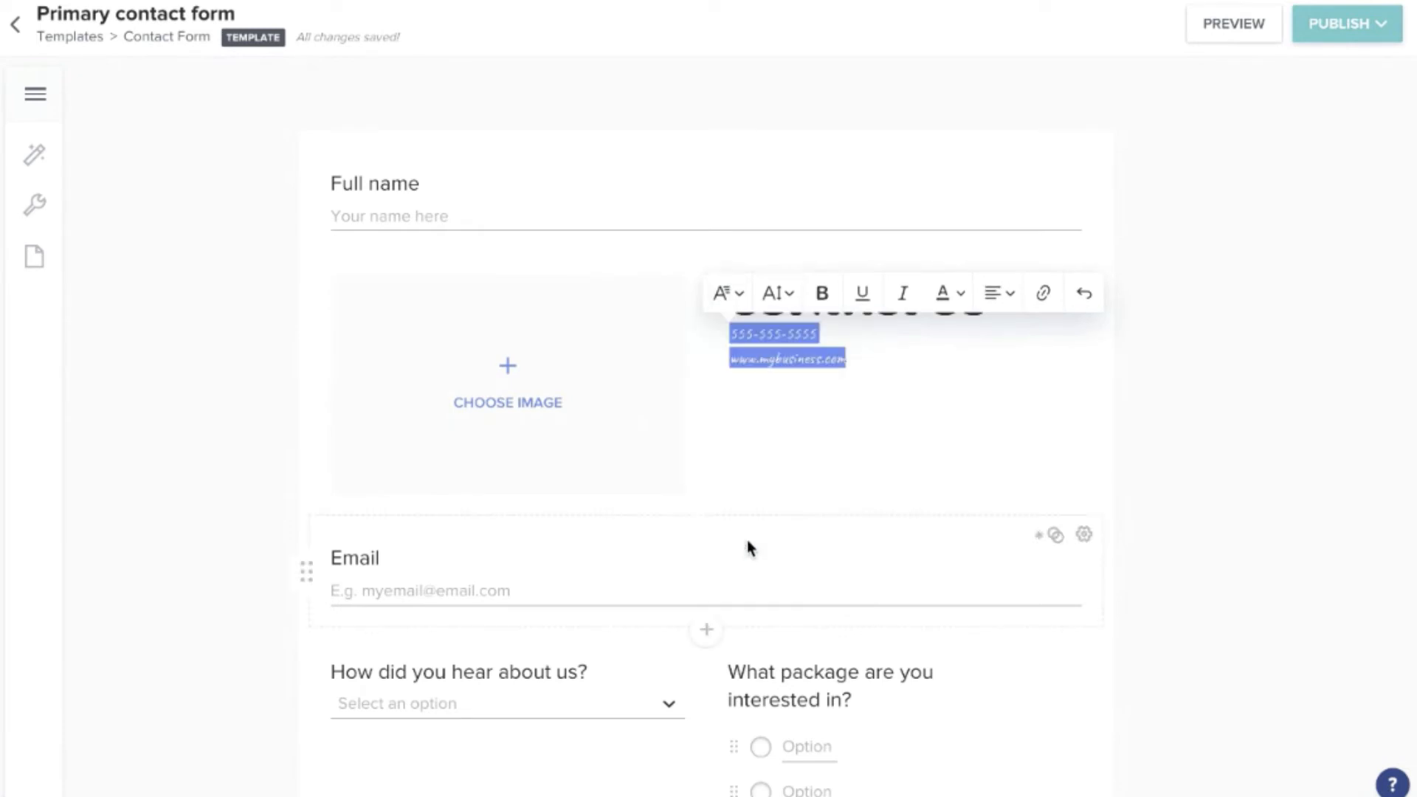
# Insert a blank line between the "CONTACT US" heading and the phone number, and color all the block's text bright purple
pyautogui.click(734, 336)
pyautogui.press('Return')
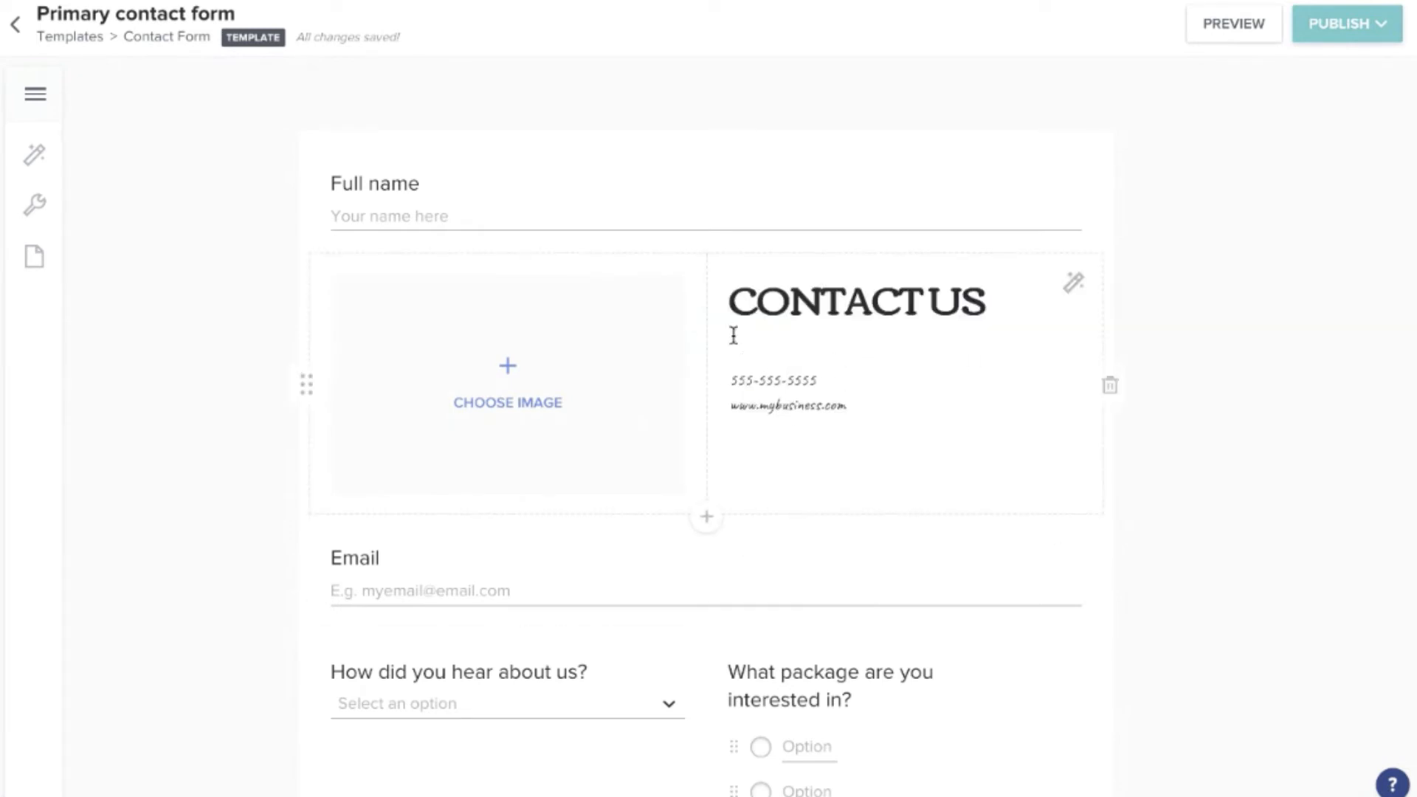
pyautogui.moveTo(867, 405); pyautogui.dragTo(677, 285)
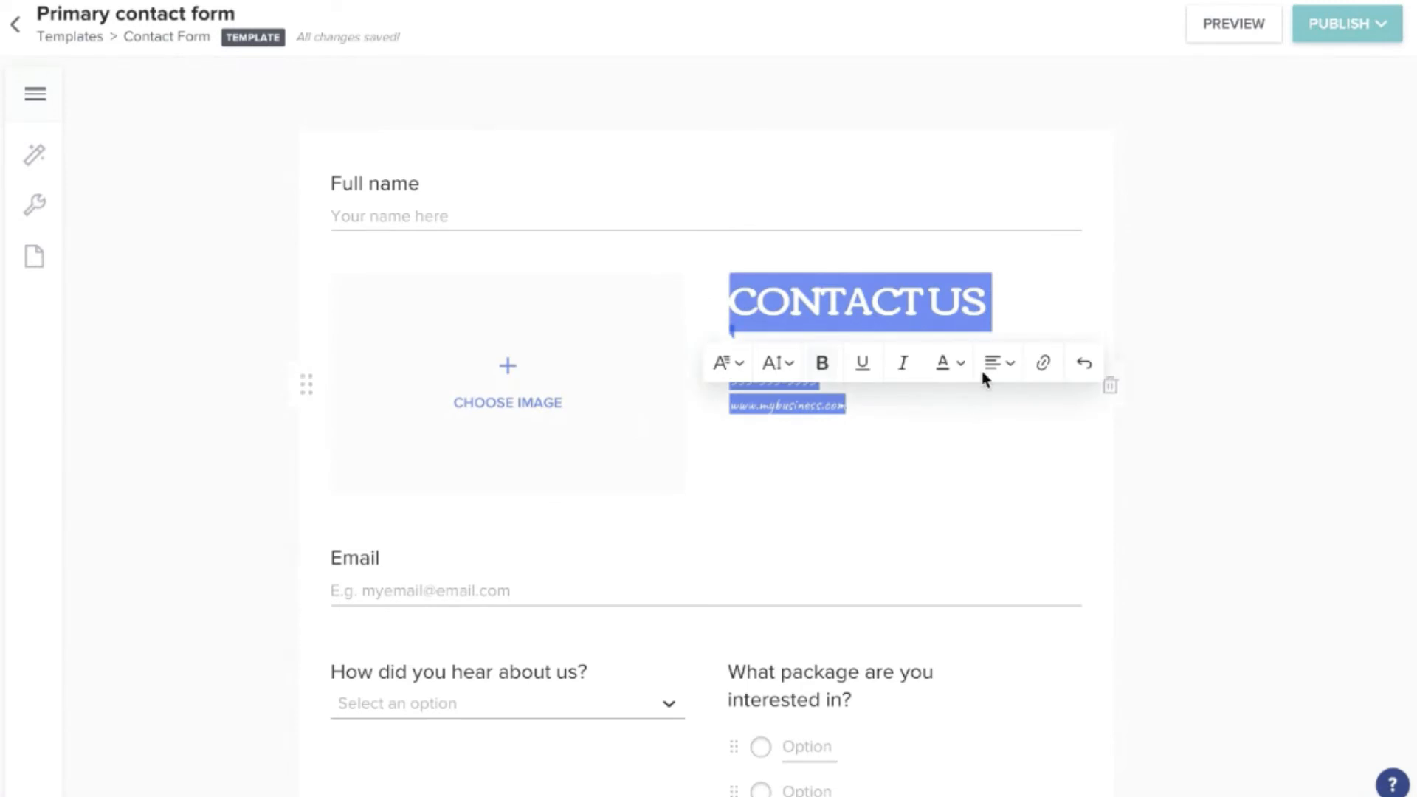
pyautogui.click(962, 366)
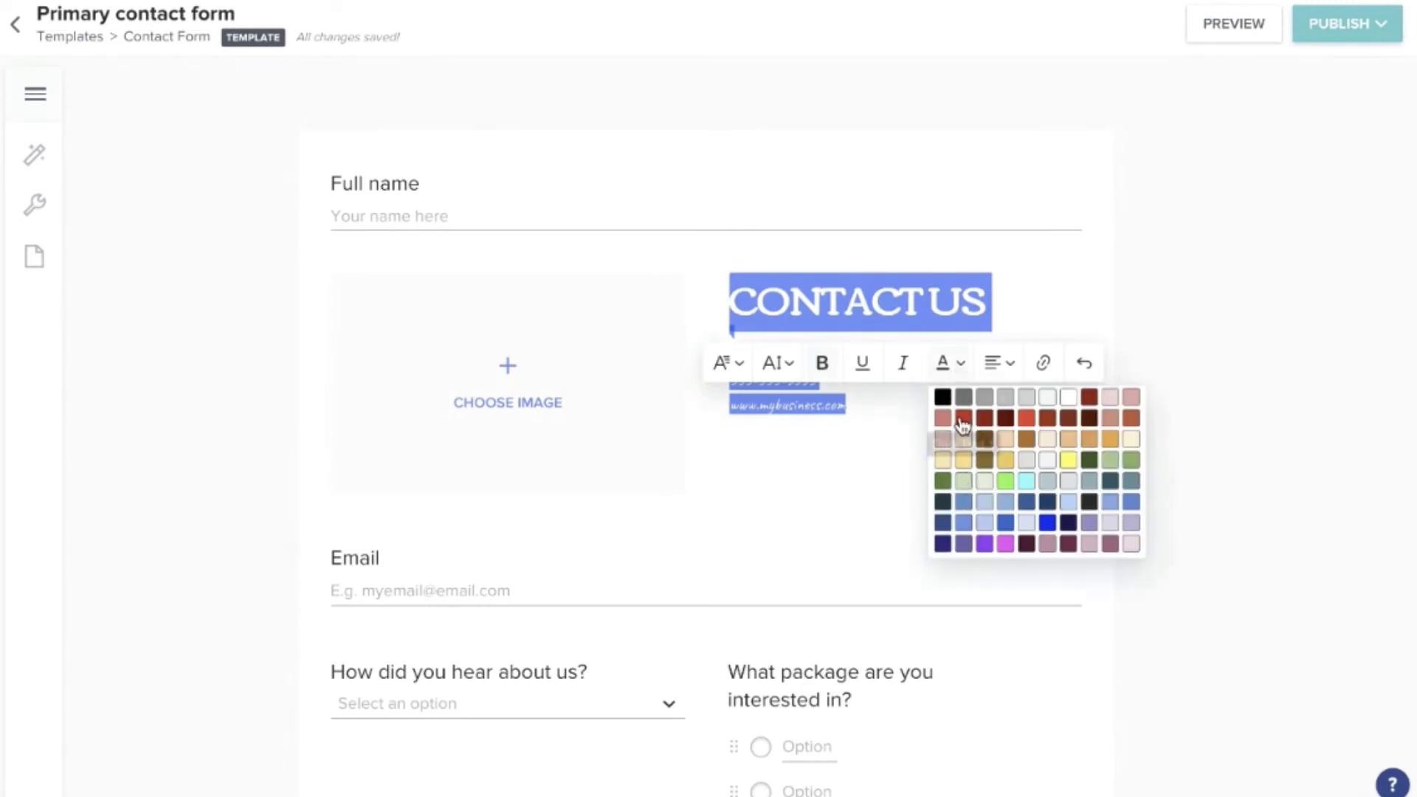
pyautogui.click(983, 545)
pyautogui.click(1186, 411)
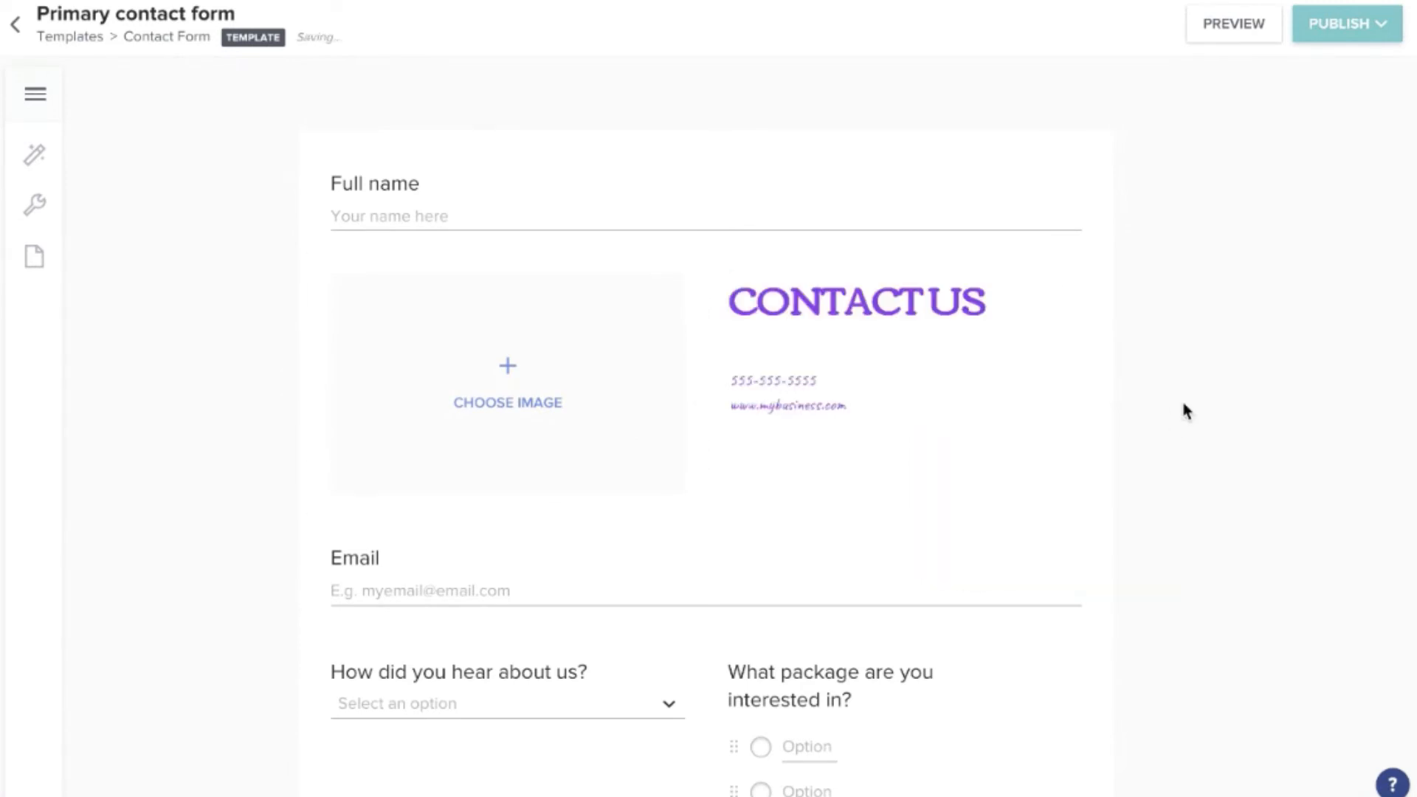
# Add the library photo of the camera operator with an enlarged crop to the image area, and move the block above the Full name question
pyautogui.click(542, 398)
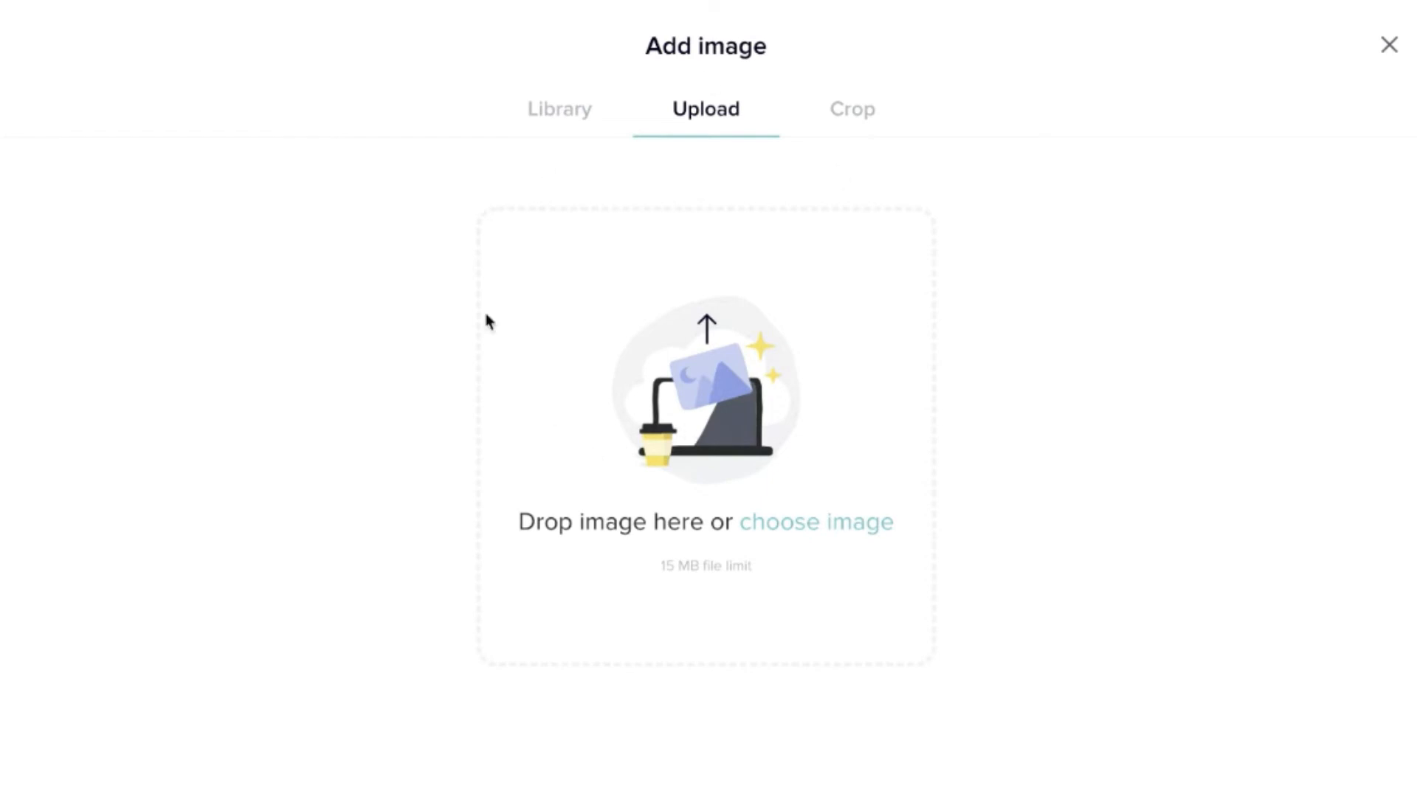
pyautogui.click(555, 112)
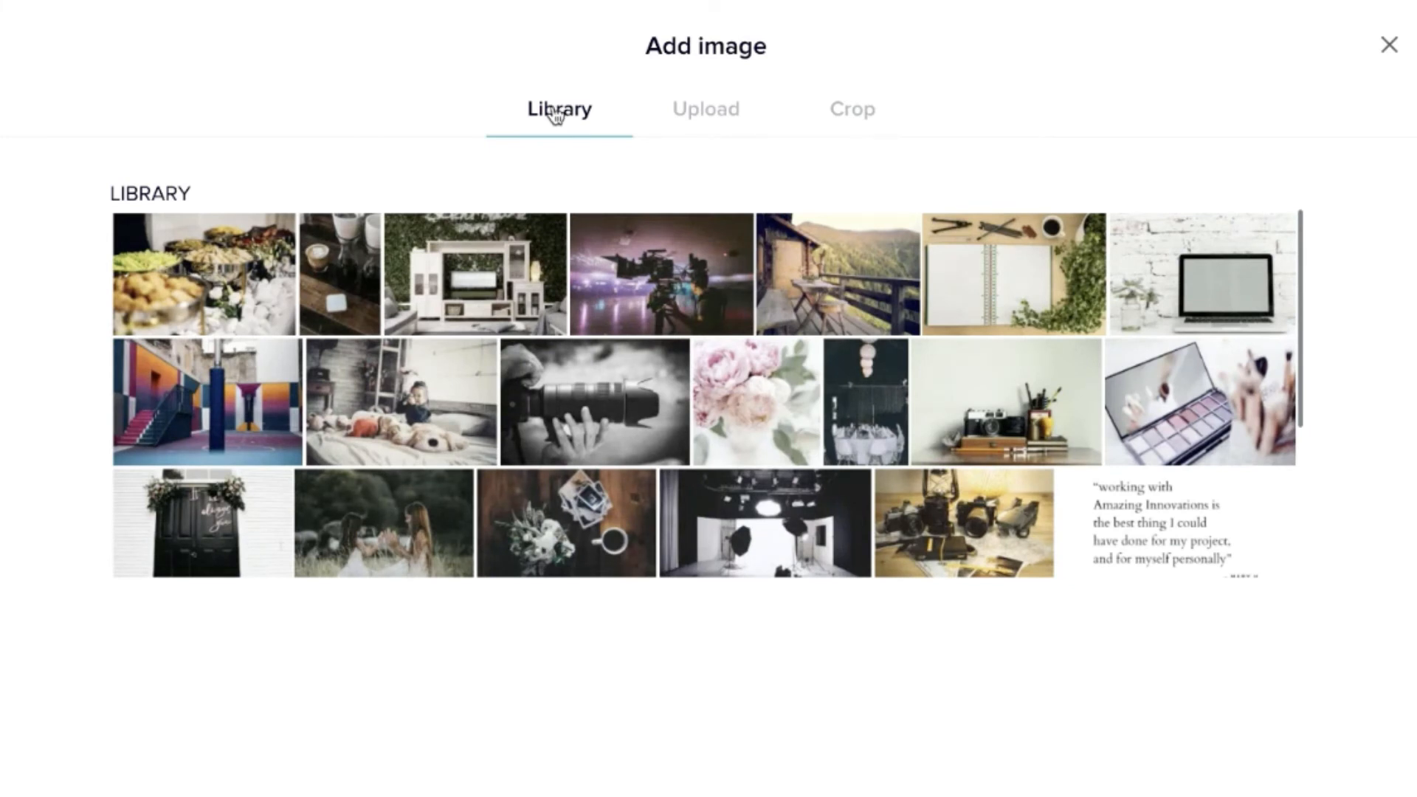
pyautogui.click(635, 281)
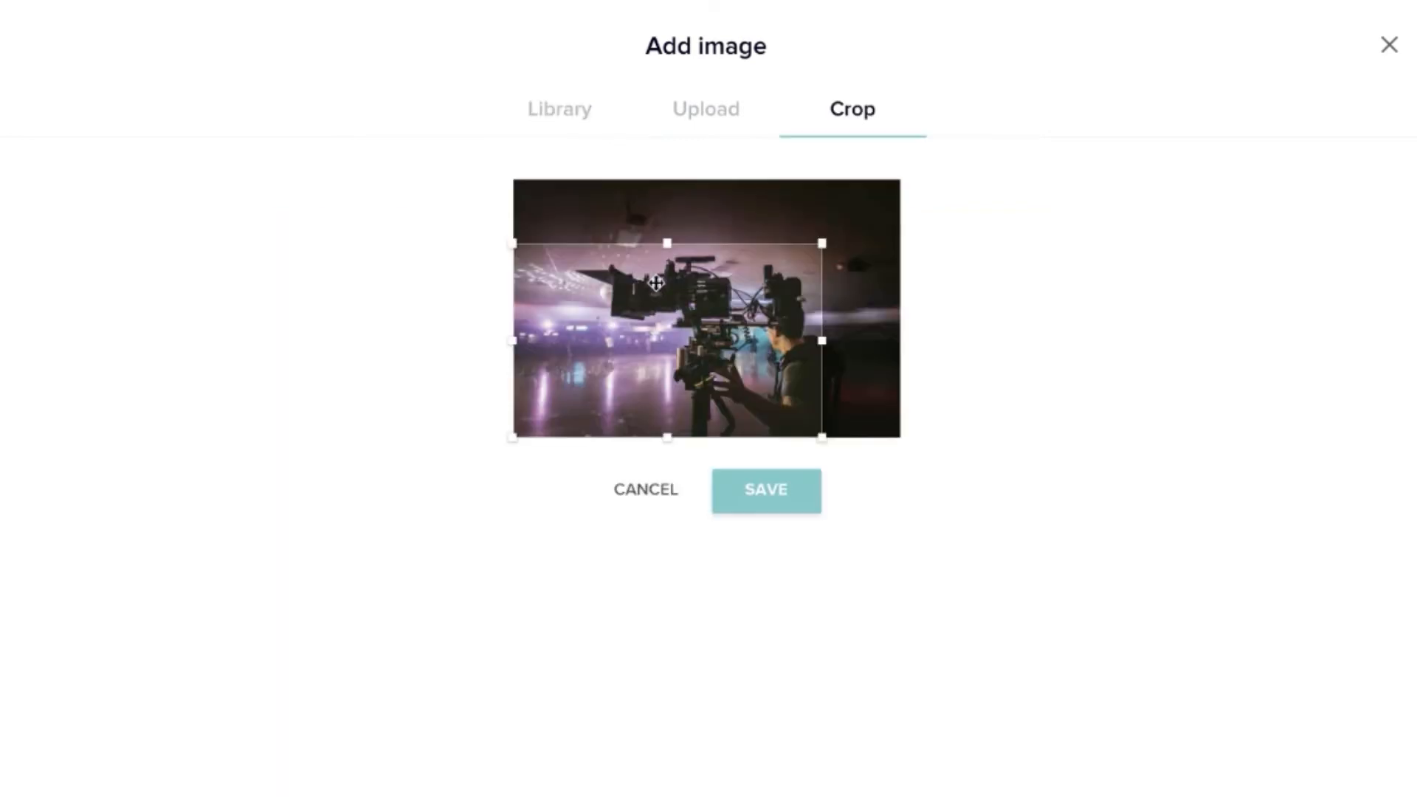
pyautogui.moveTo(820, 243); pyautogui.dragTo(856, 214)
pyautogui.moveTo(752, 283)
pyautogui.mouseDown()
pyautogui.moveTo(777, 302)
pyautogui.moveTo(765, 297)
pyautogui.mouseUp()
pyautogui.click(757, 503)
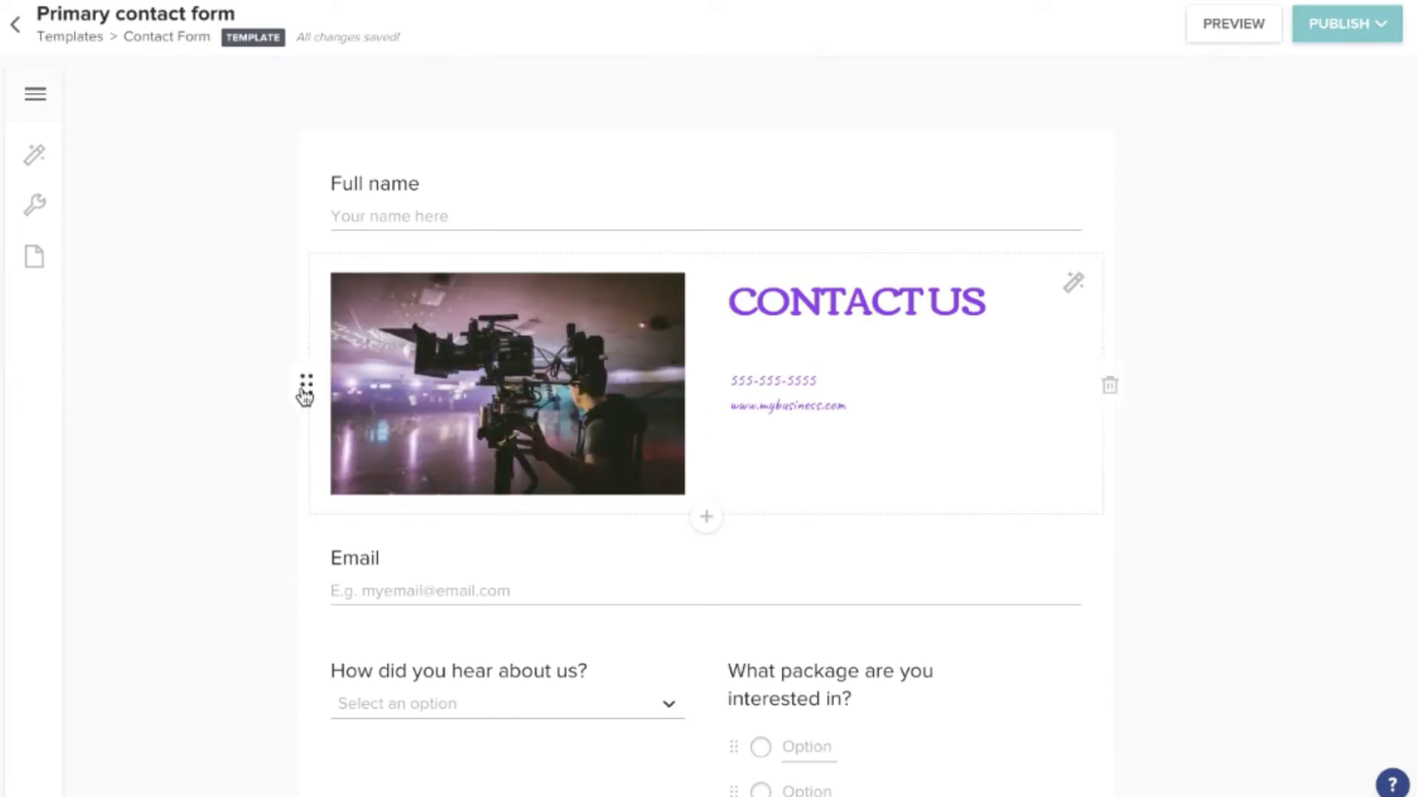
pyautogui.moveTo(304, 396); pyautogui.dragTo(380, 284)
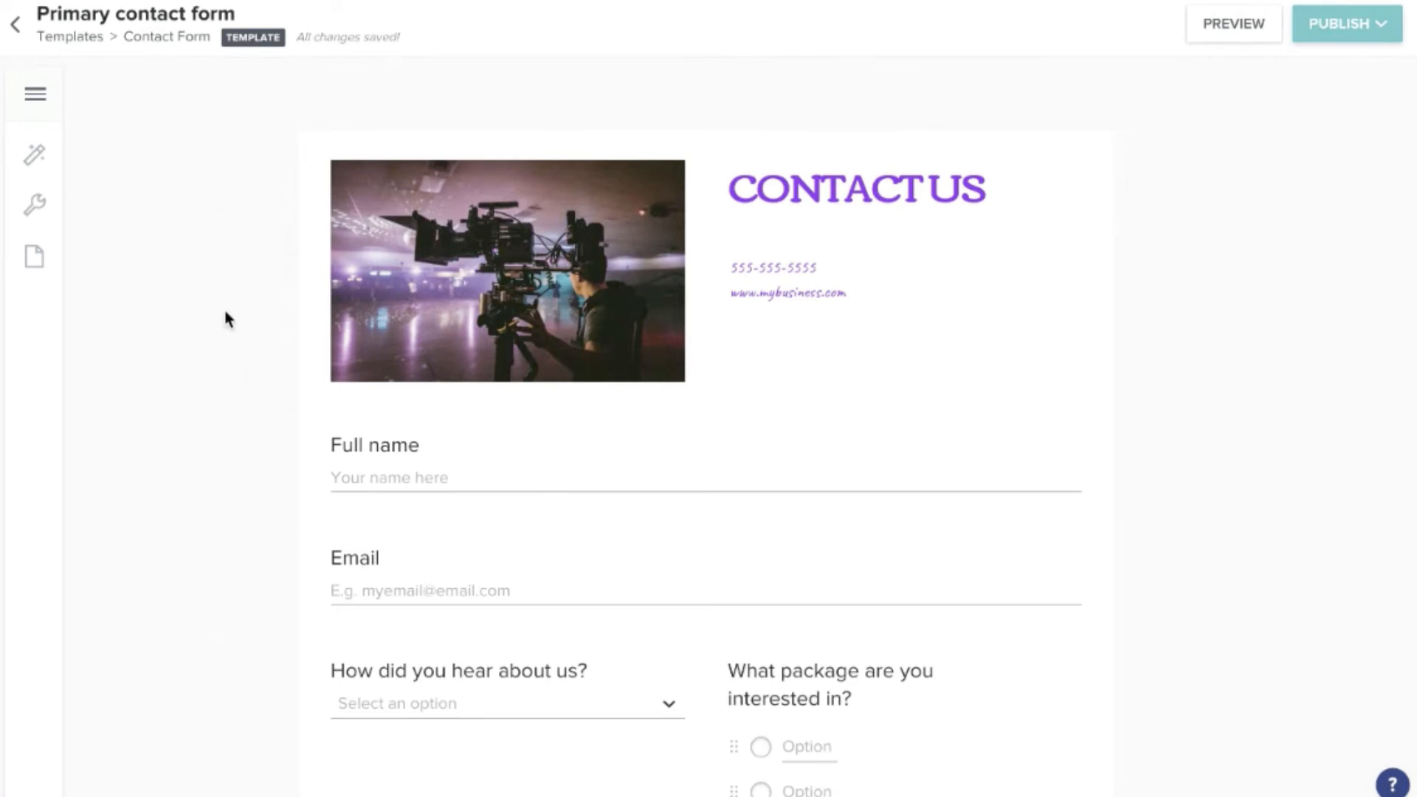
# Set the form's body font to Courgette and make it bold
pyautogui.click(35, 157)
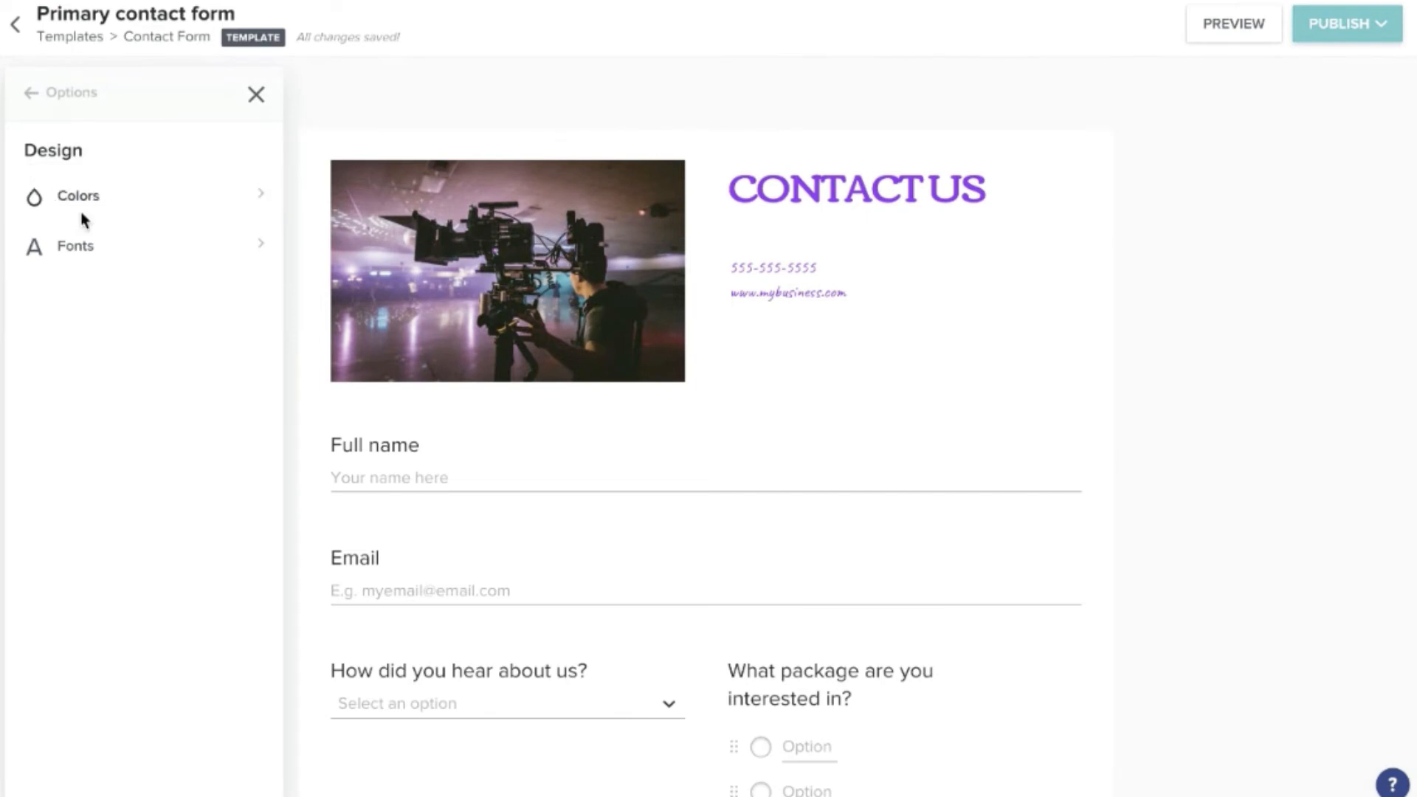
pyautogui.click(77, 247)
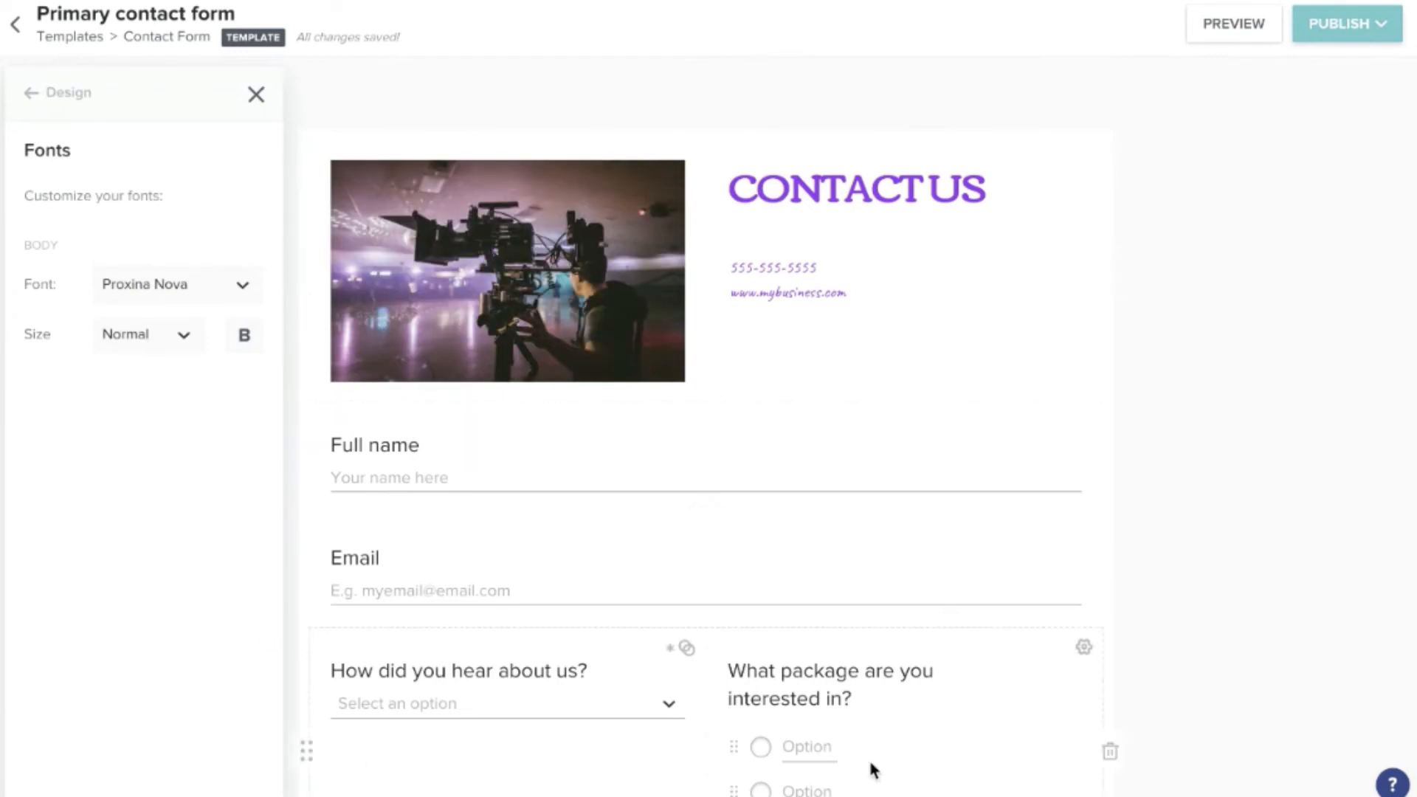
pyautogui.click(251, 295)
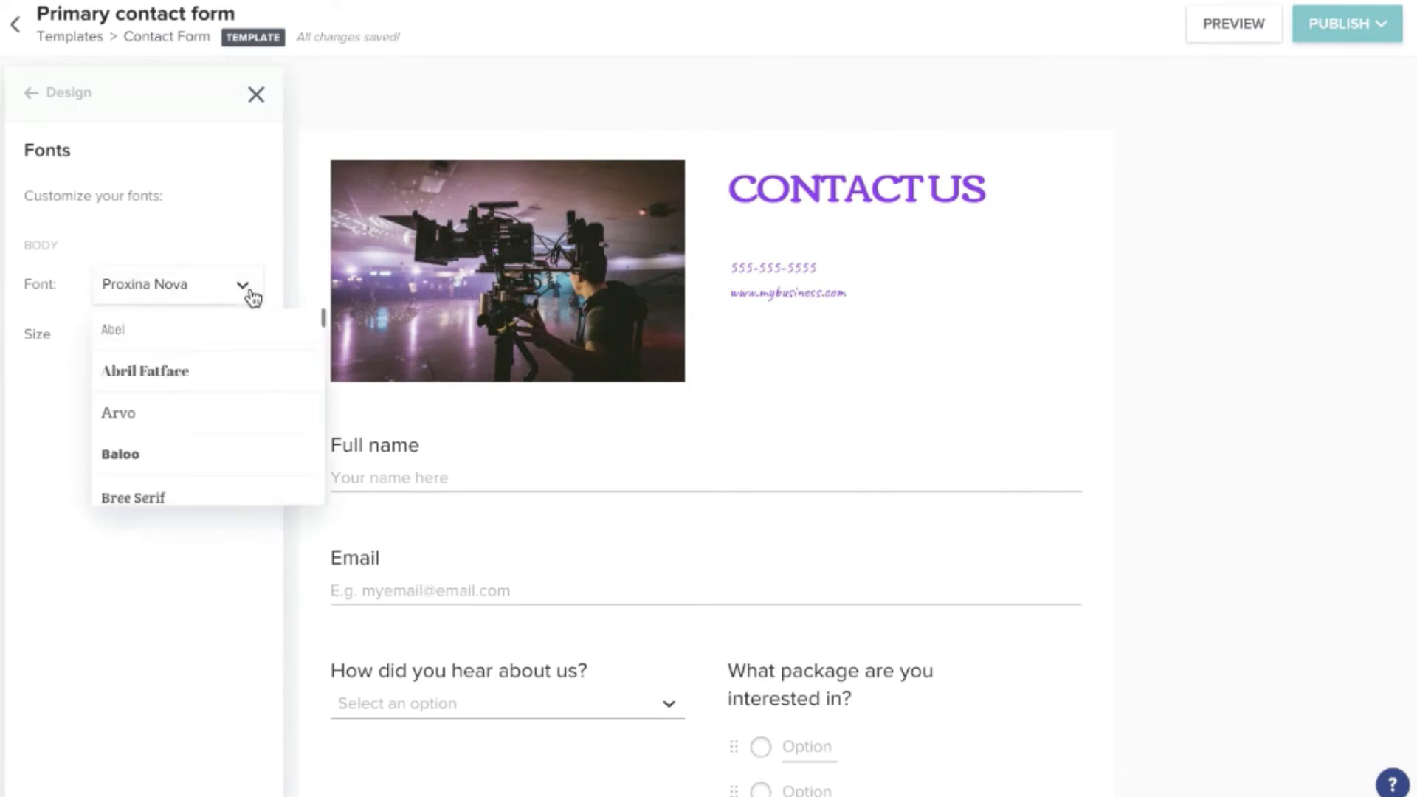
pyautogui.scroll(-5, 232, 412)
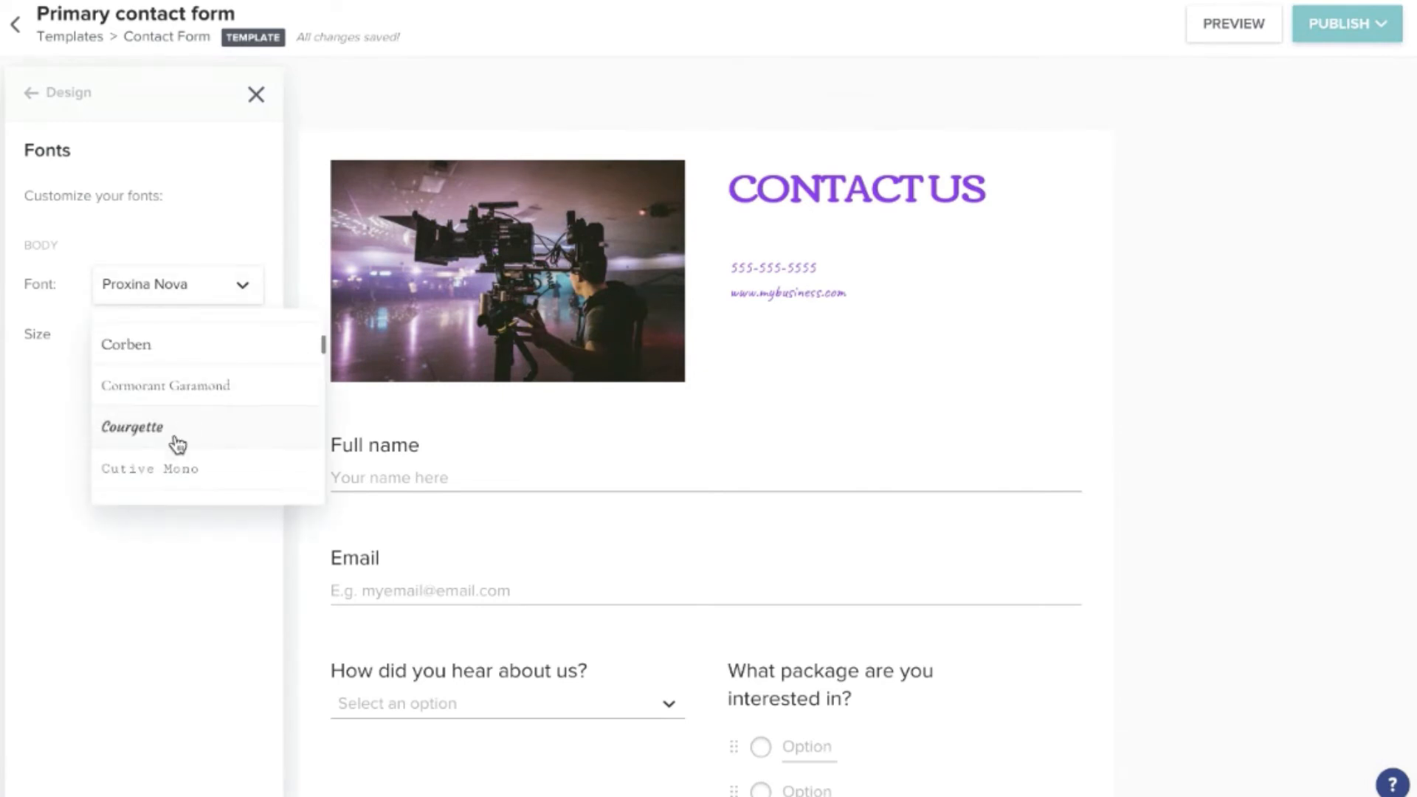
pyautogui.click(149, 432)
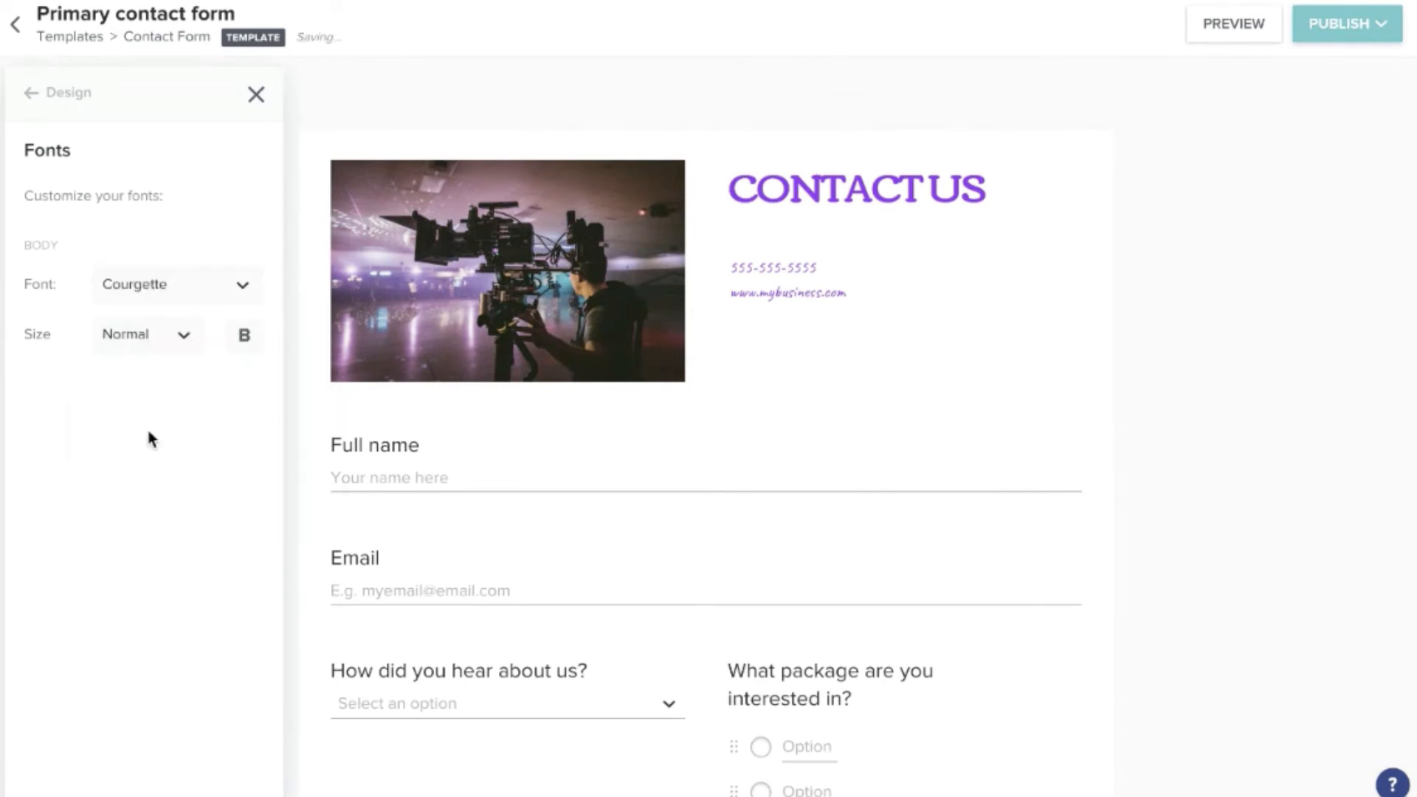
pyautogui.click(183, 338)
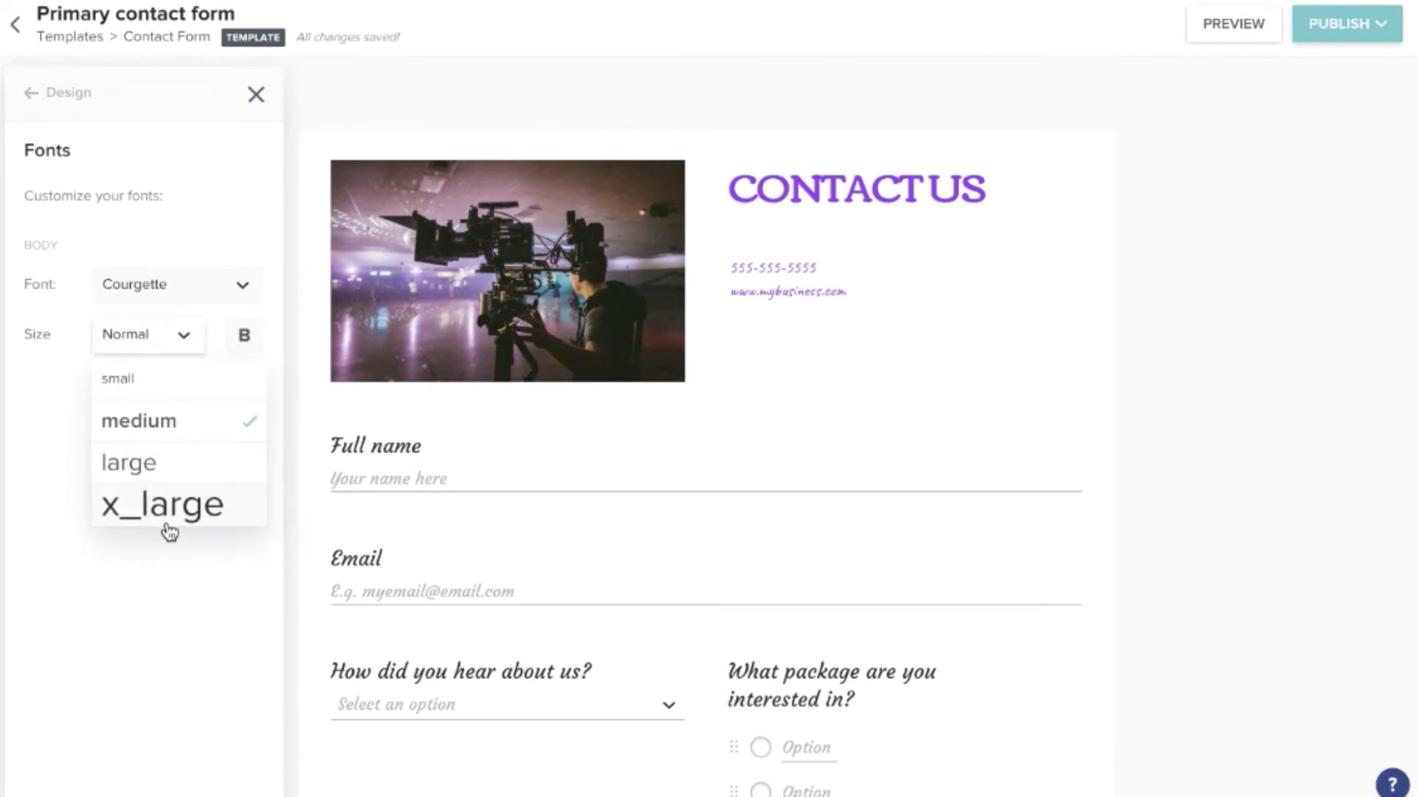
pyautogui.click(122, 605)
pyautogui.click(244, 341)
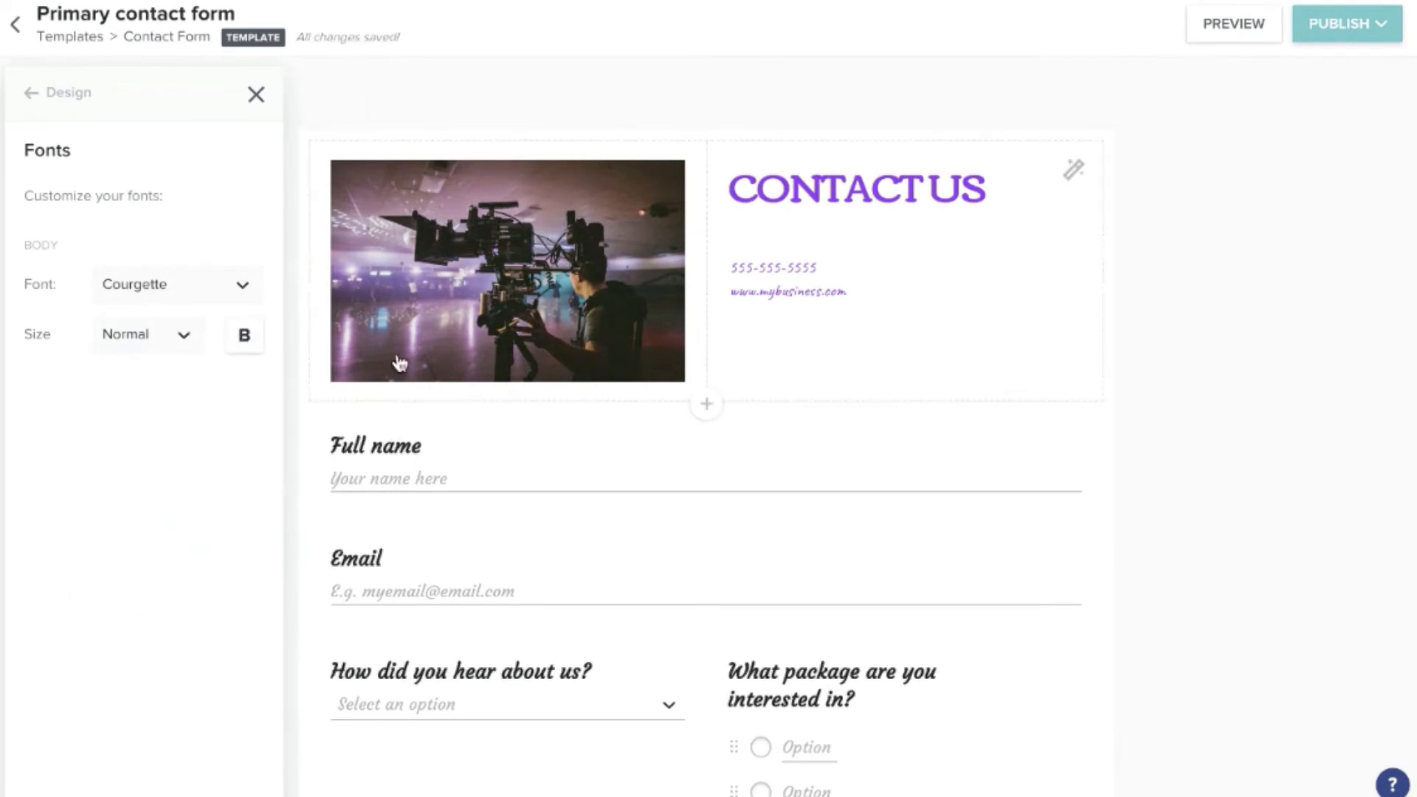
pyautogui.scroll(-3, 474, 377)
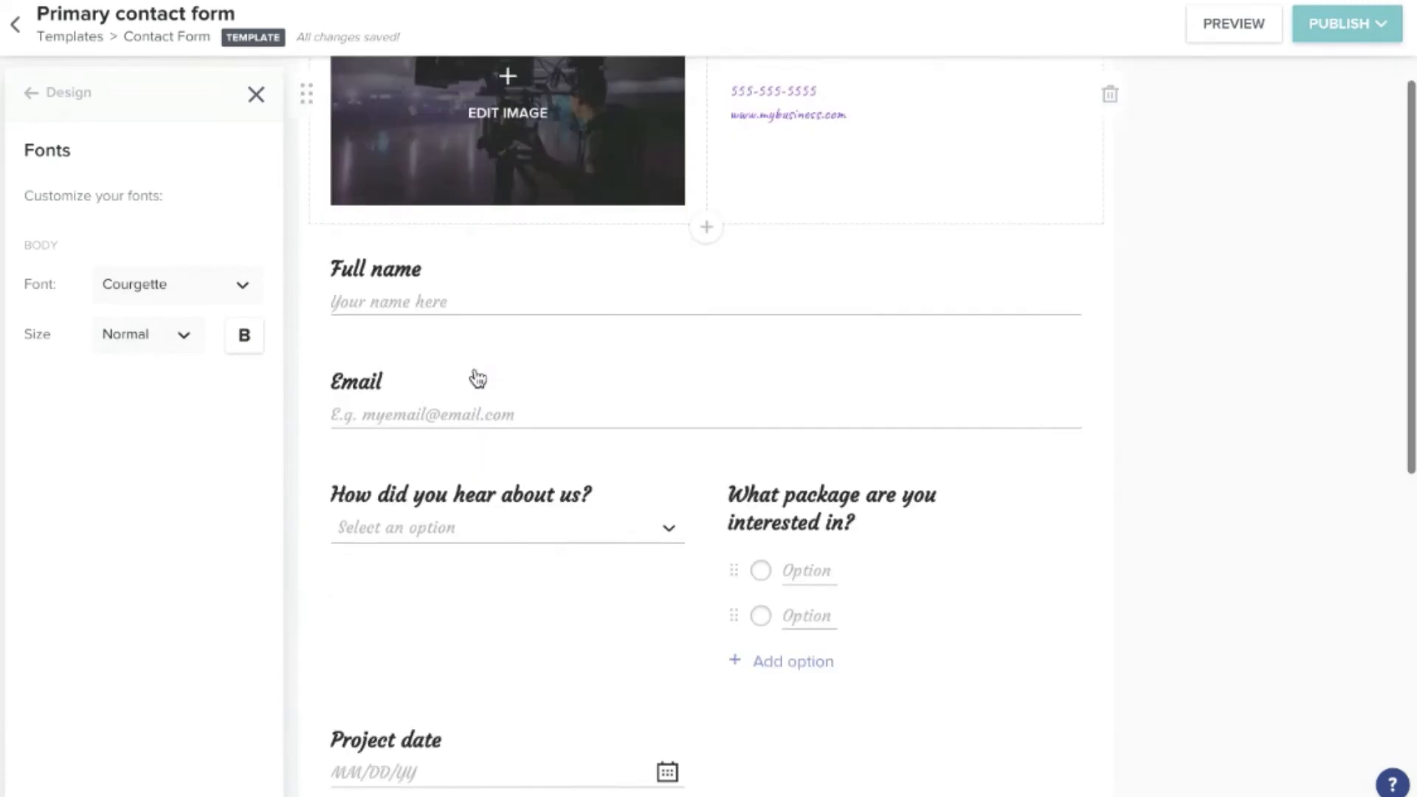
pyautogui.click(33, 107)
pyautogui.scroll(3, 696, 381)
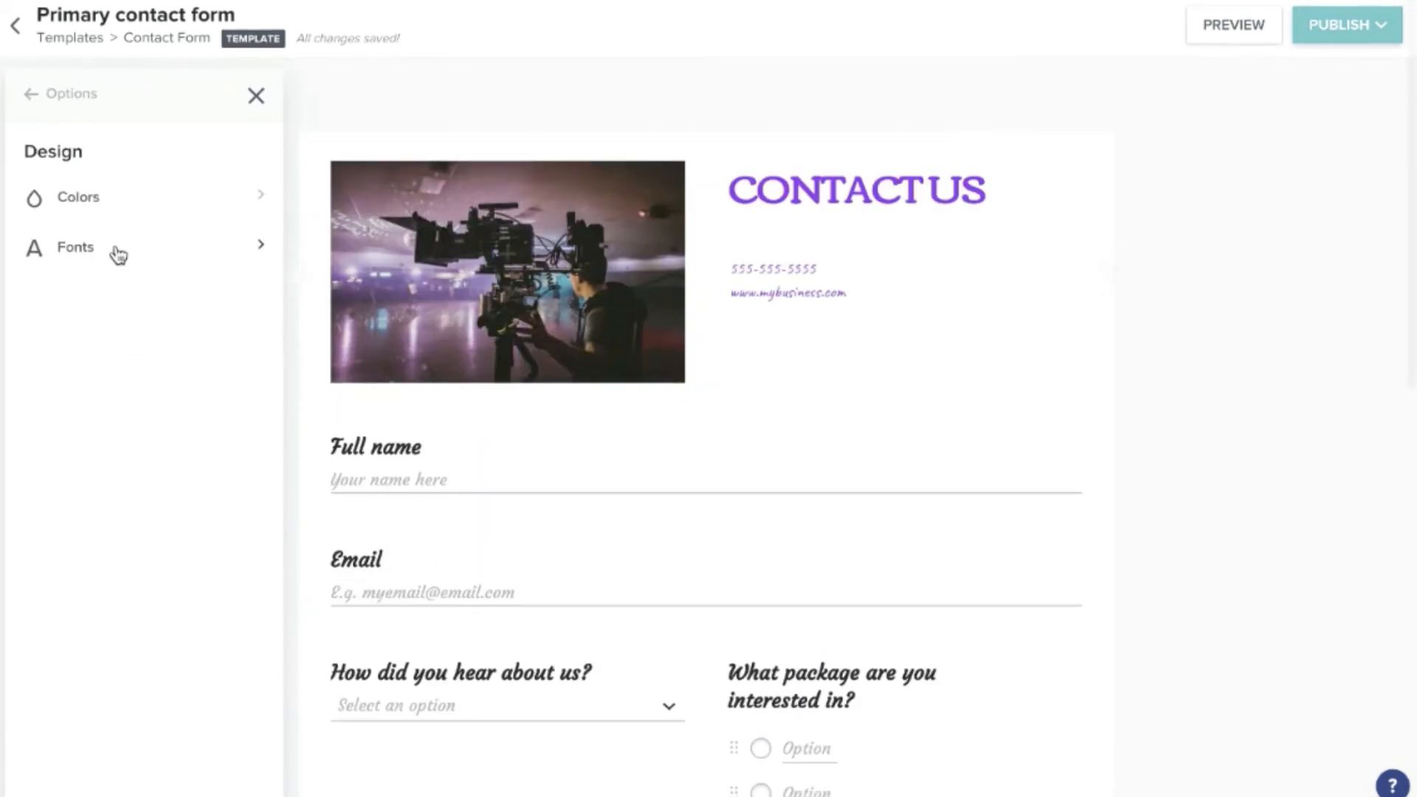
# Set the form's body text color to the muted purple #784D9E
pyautogui.click(98, 207)
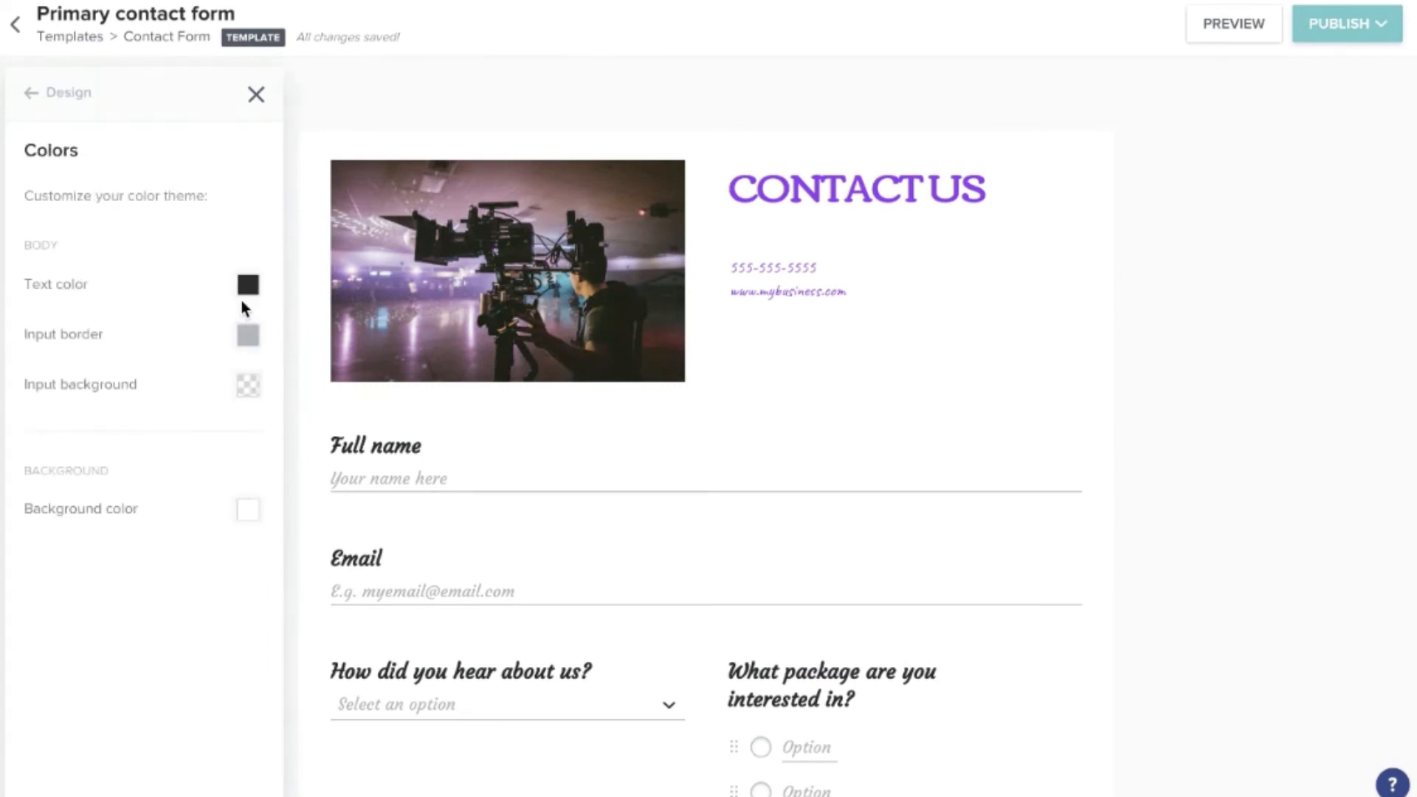
pyautogui.click(248, 292)
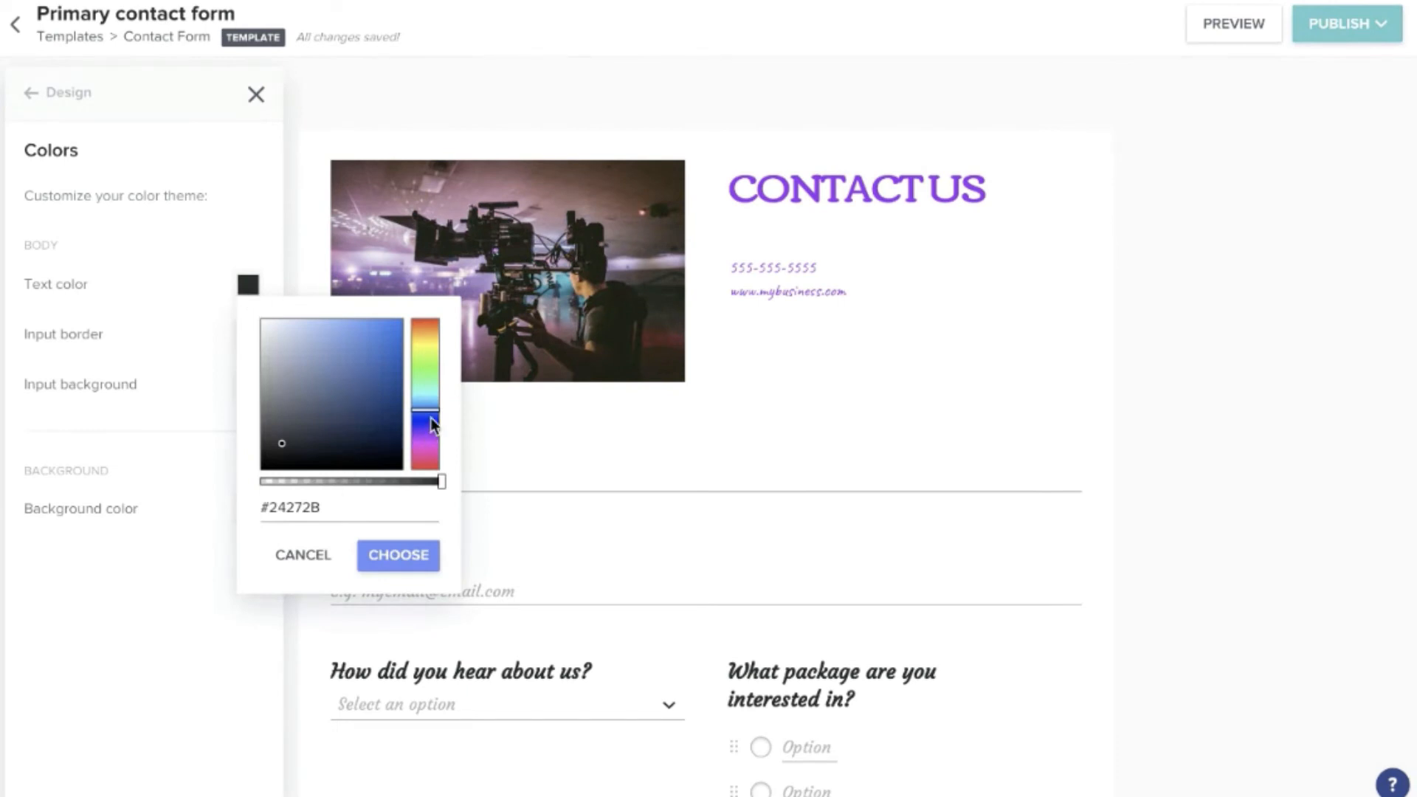
pyautogui.click(425, 433)
pyautogui.click(331, 374)
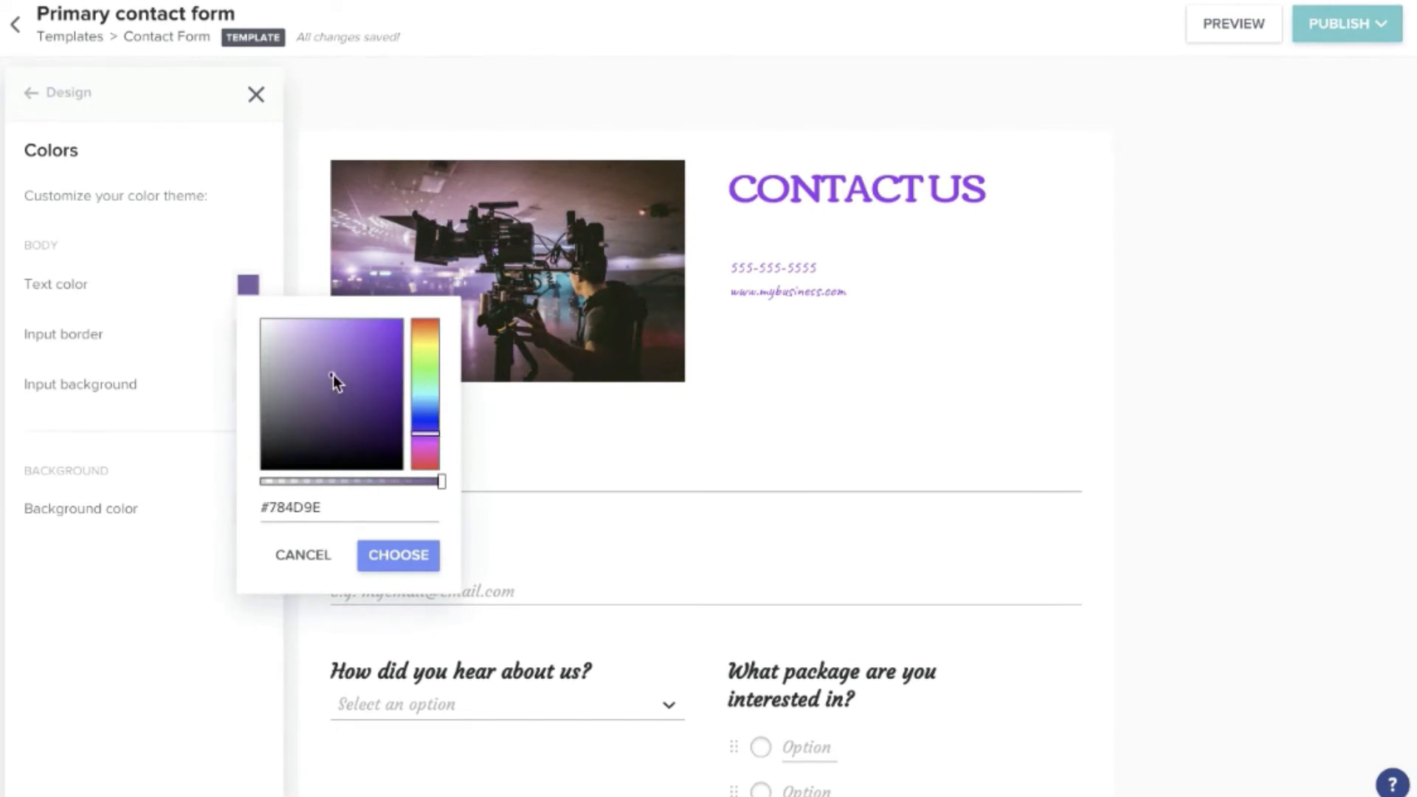
pyautogui.click(398, 565)
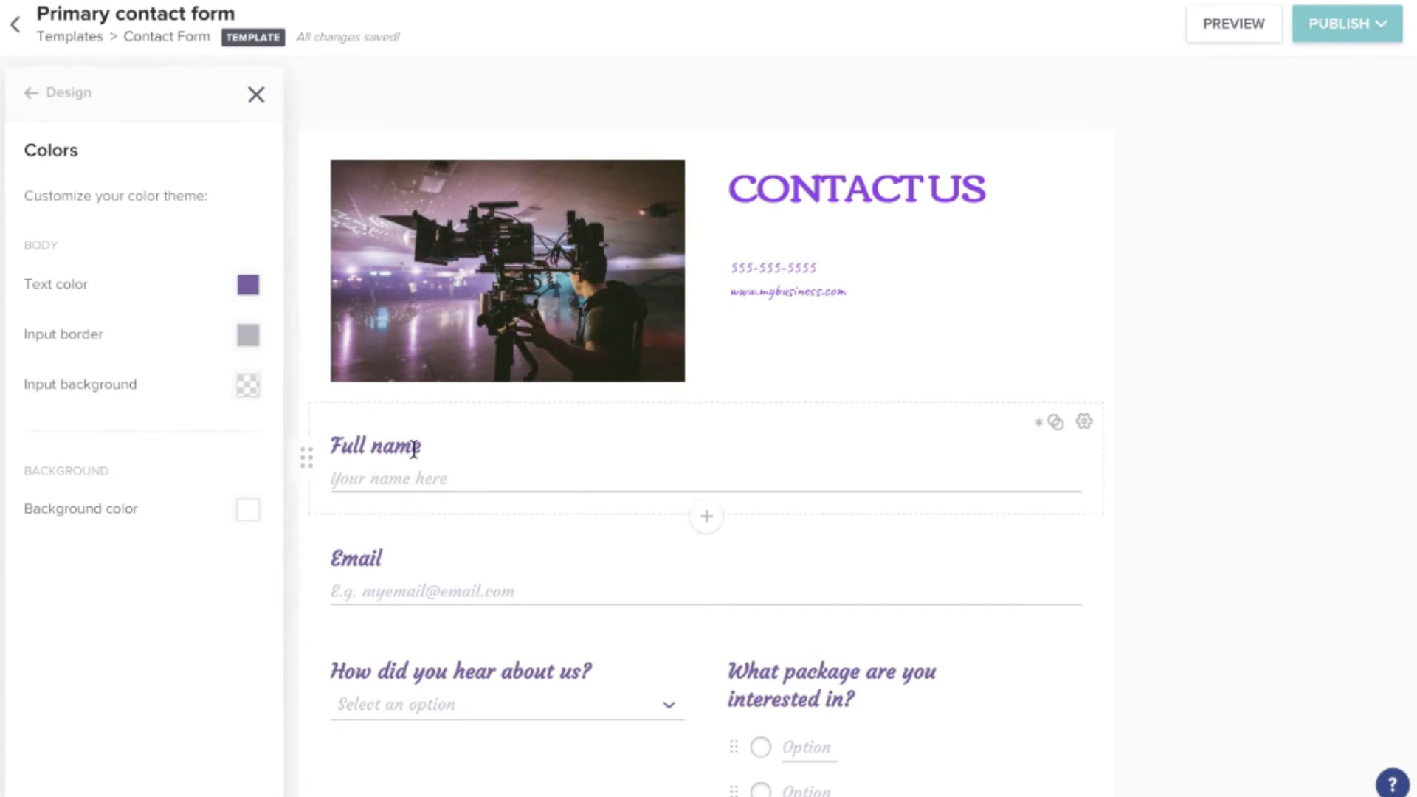
# Set the input border color of the form fields to a dark purple
pyautogui.click(249, 336)
pyautogui.click(393, 474)
pyautogui.click(401, 605)
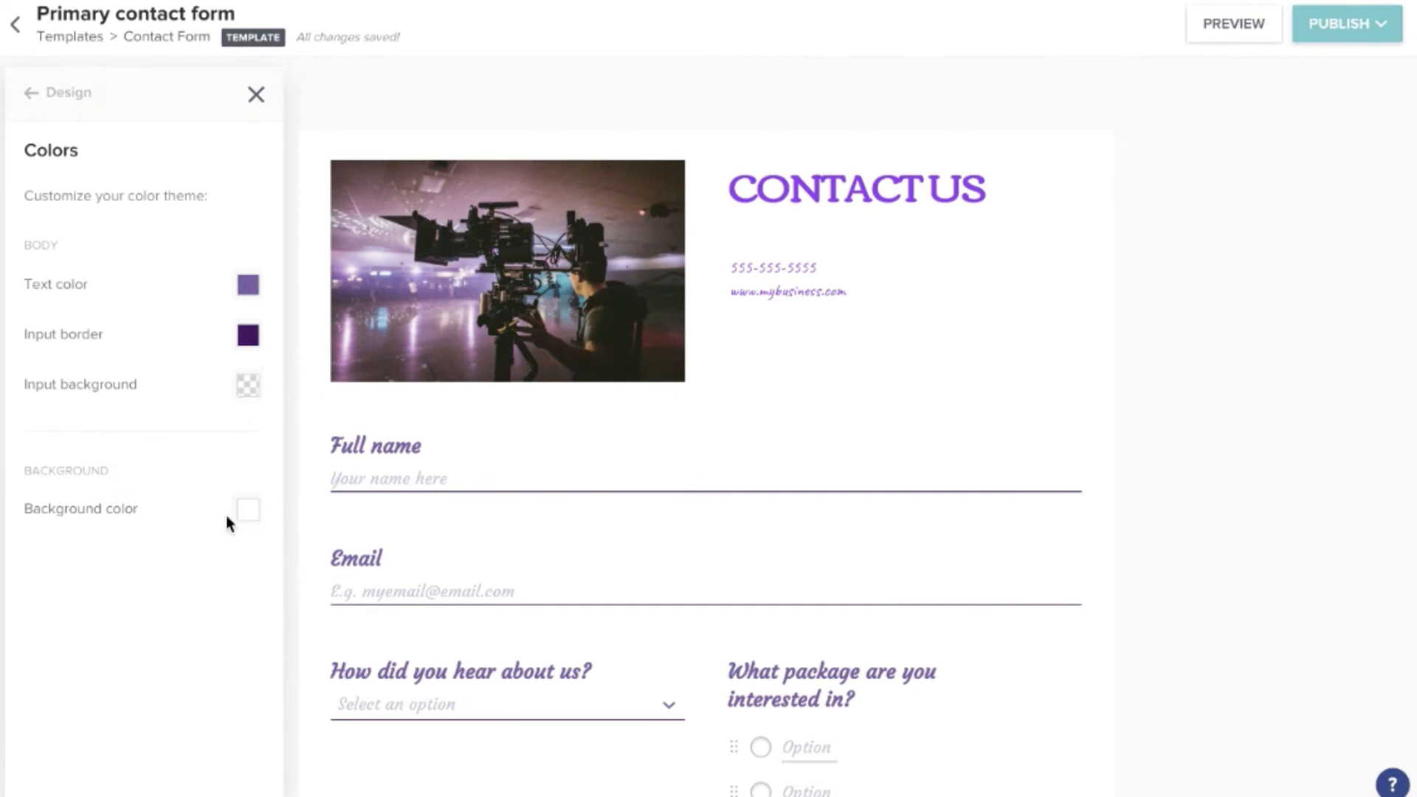
# Set the form's background color to a light lavender
pyautogui.click(251, 515)
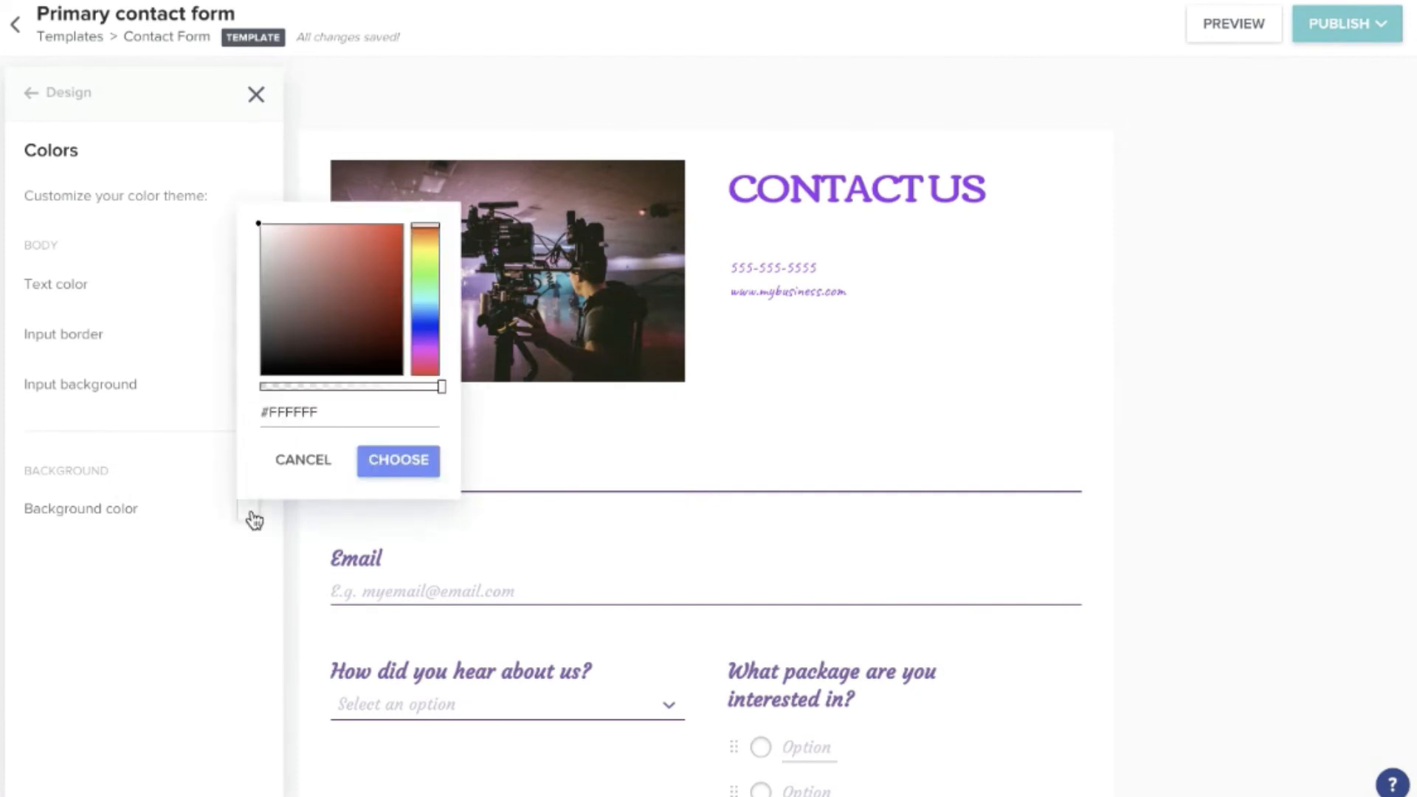
pyautogui.click(429, 340)
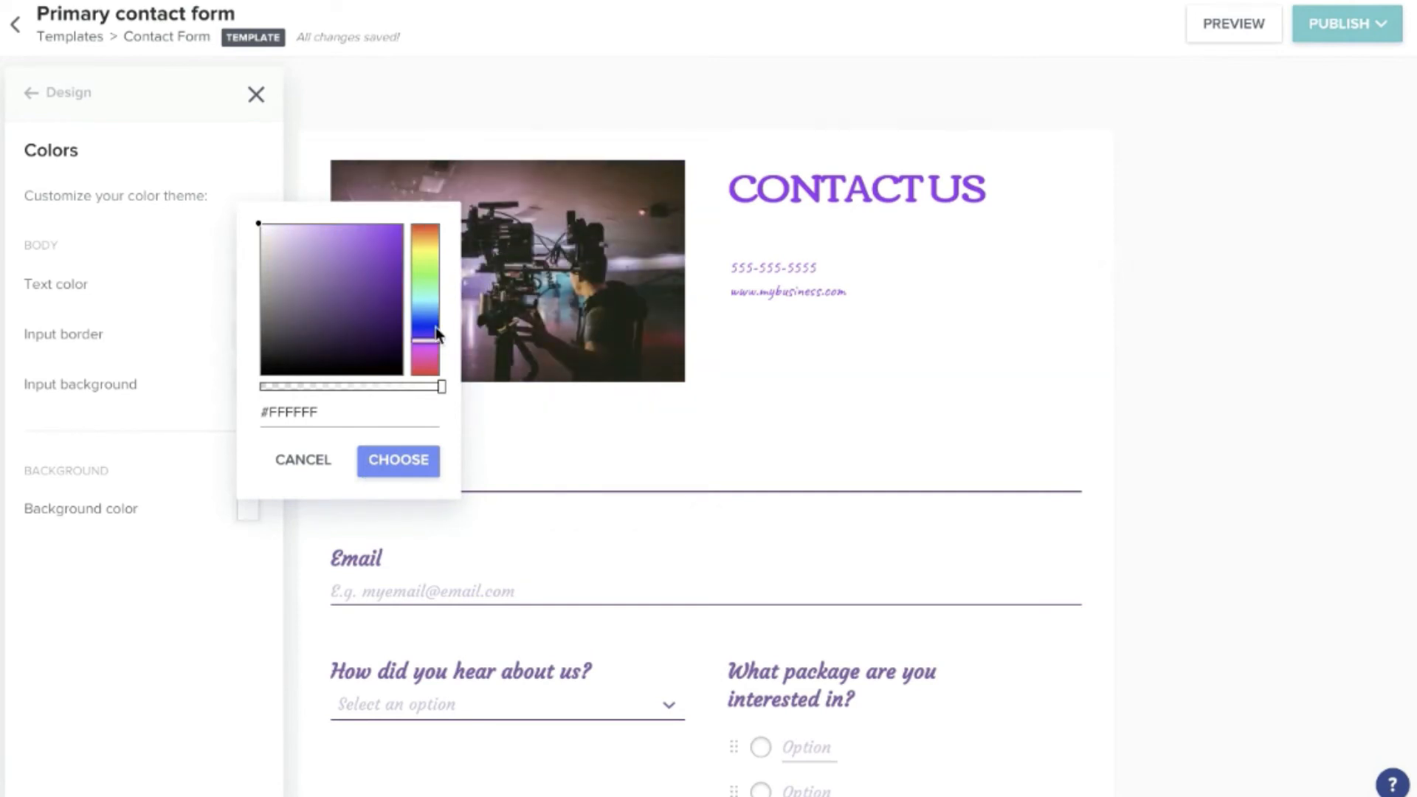
pyautogui.moveTo(268, 238); pyautogui.dragTo(270, 233)
pyautogui.click(405, 470)
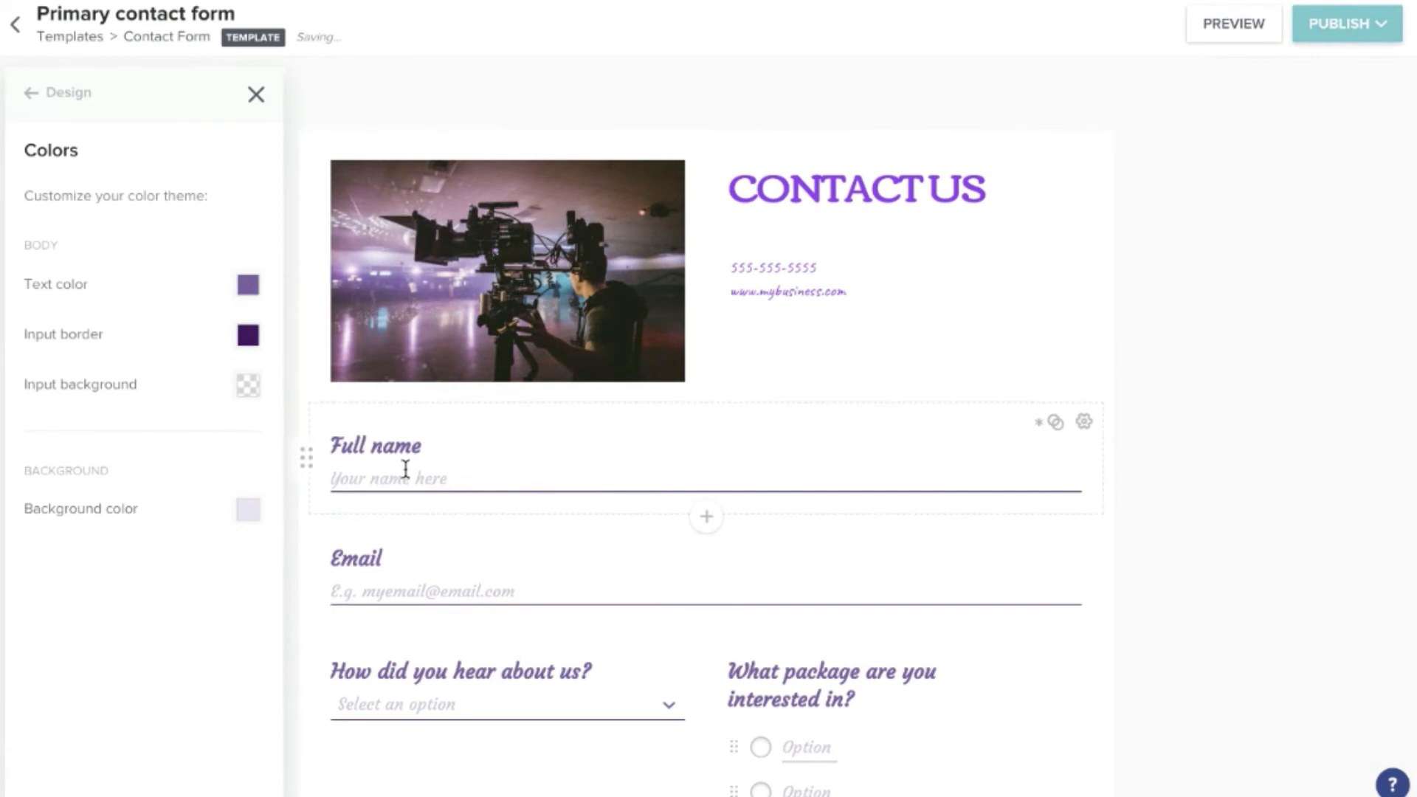
# Replace the placeholder text of the Full name question with "name"
pyautogui.scroll(-2, 706, 632)
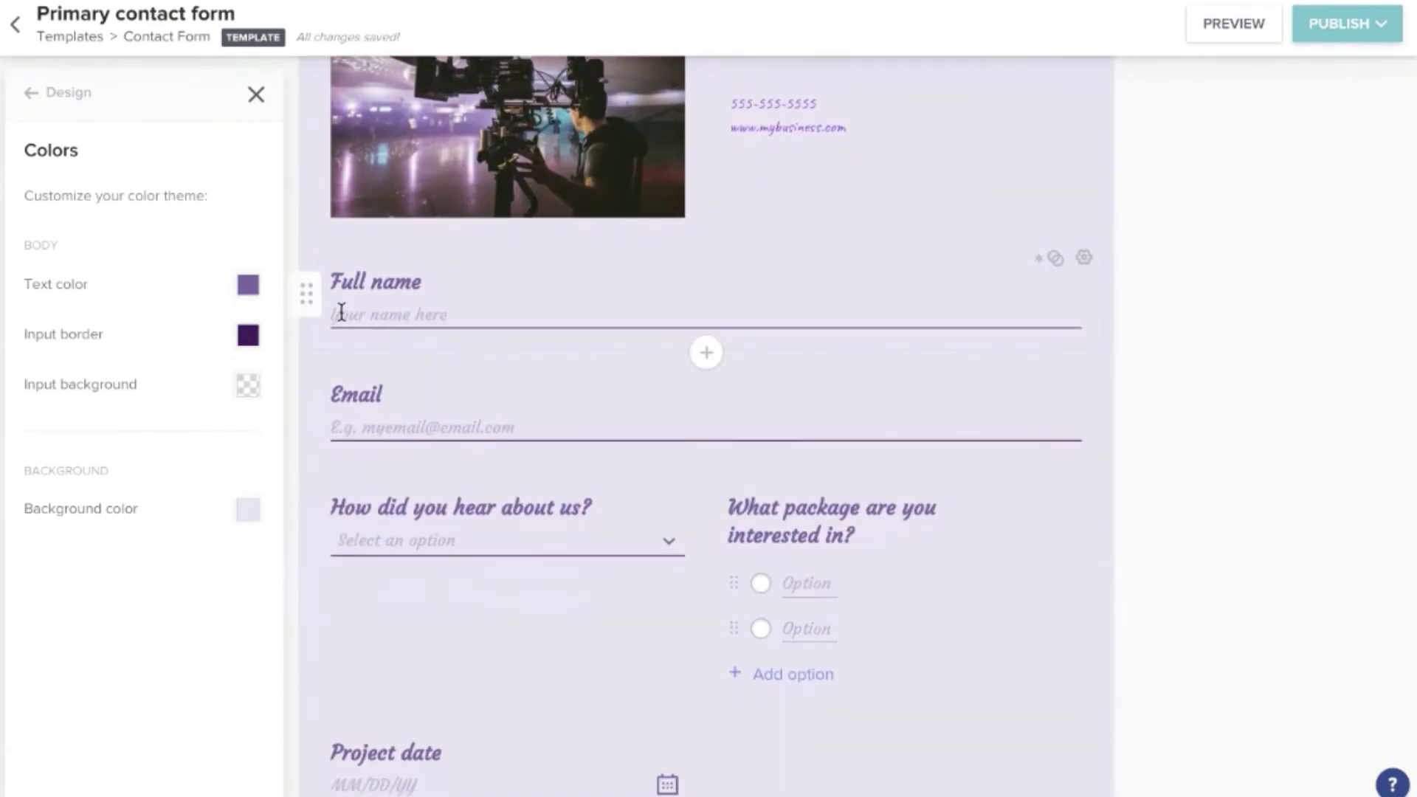
pyautogui.click(411, 313)
pyautogui.tripleClick(410, 316)
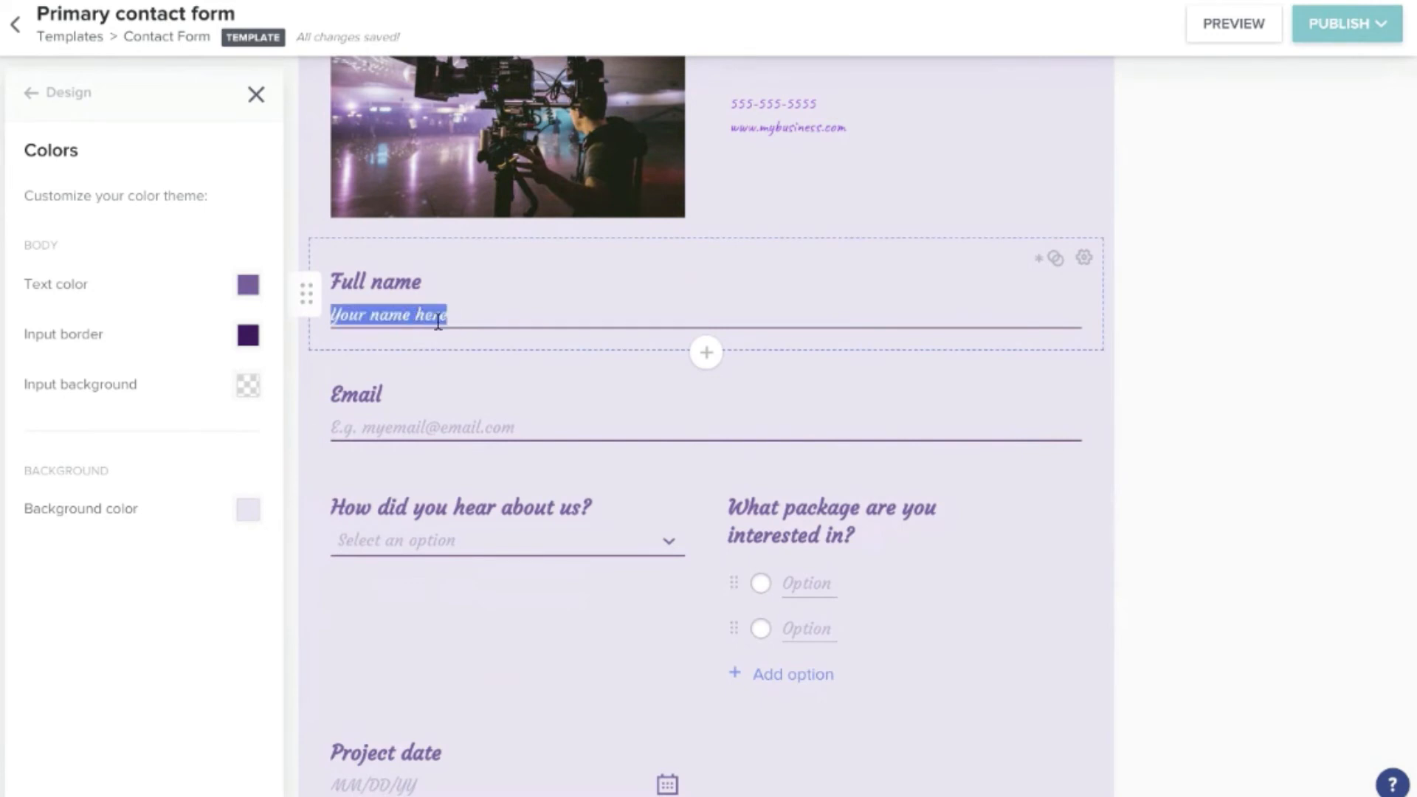
pyautogui.doubleClick(434, 319)
pyautogui.click(446, 320)
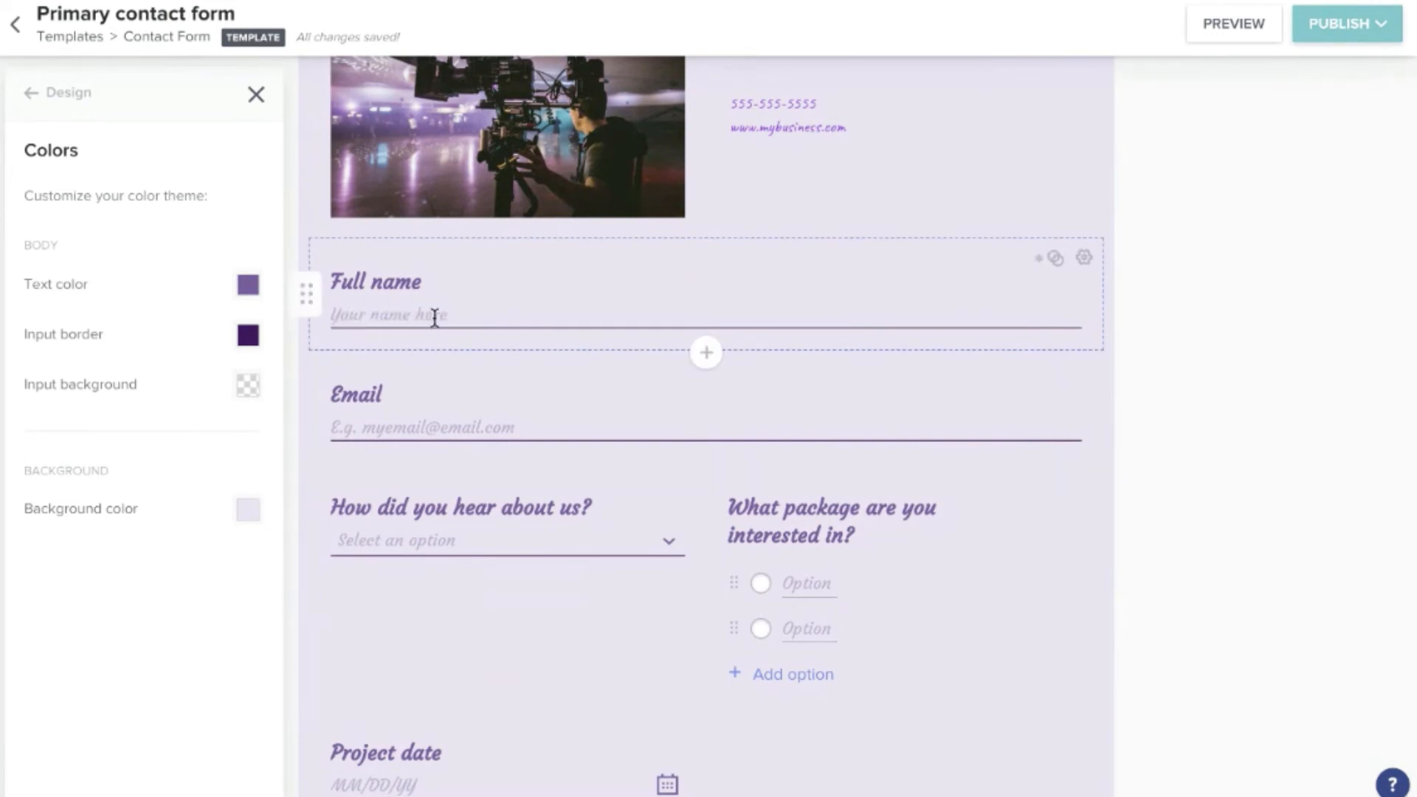
pyautogui.moveTo(433, 320); pyautogui.dragTo(352, 318)
pyautogui.write('nam')
pyautogui.press('Delete')
pyautogui.press('Delete')
pyautogui.press('BackSpace')
pyautogui.press('BackSpace')
pyautogui.press('BackSpace')
pyautogui.press('BackSpace')
pyautogui.press('BackSpace')
pyautogui.write('name')
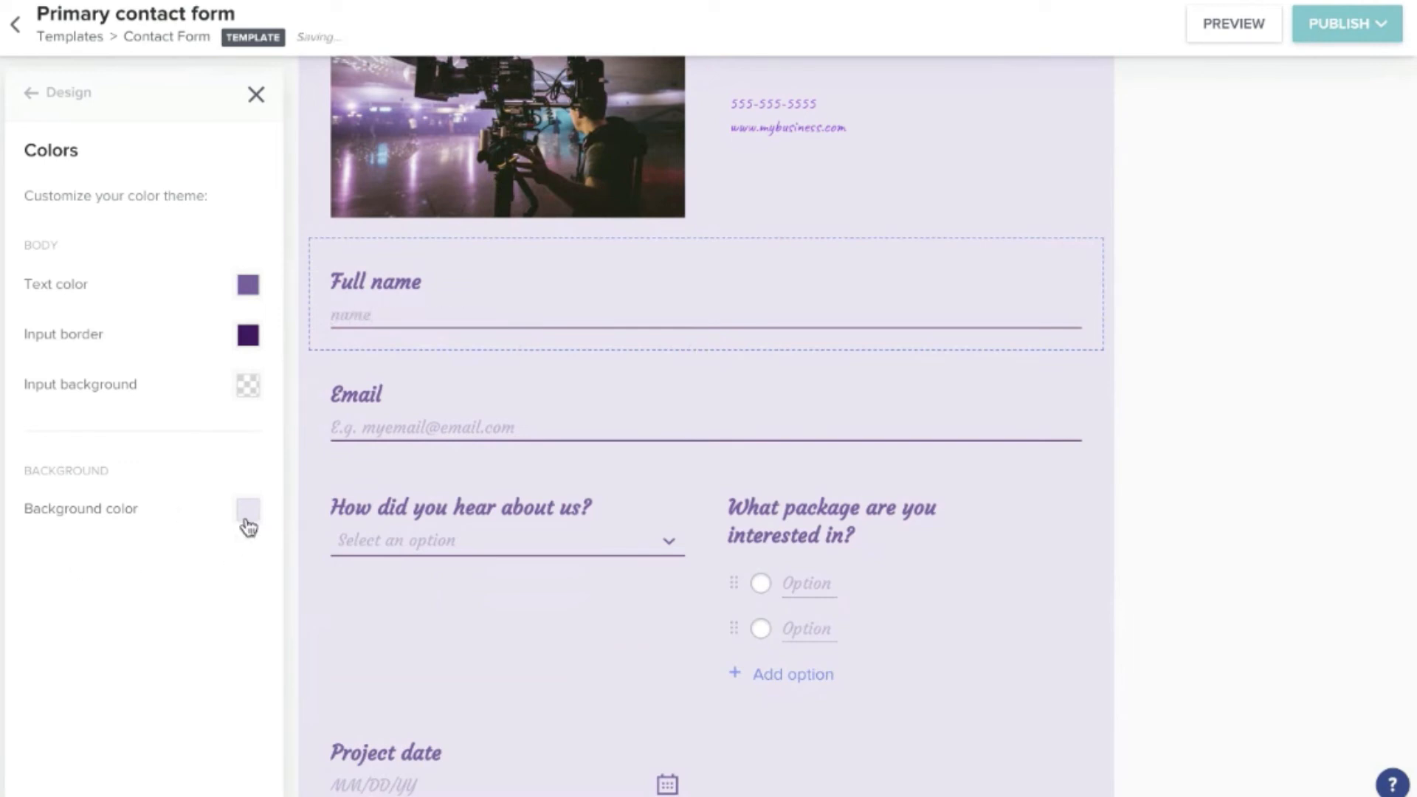
# Lighten the form's background color to a very pale, near-white lavender and close the design options
pyautogui.click(247, 510)
pyautogui.moveTo(270, 230); pyautogui.dragTo(263, 225)
pyautogui.click(398, 460)
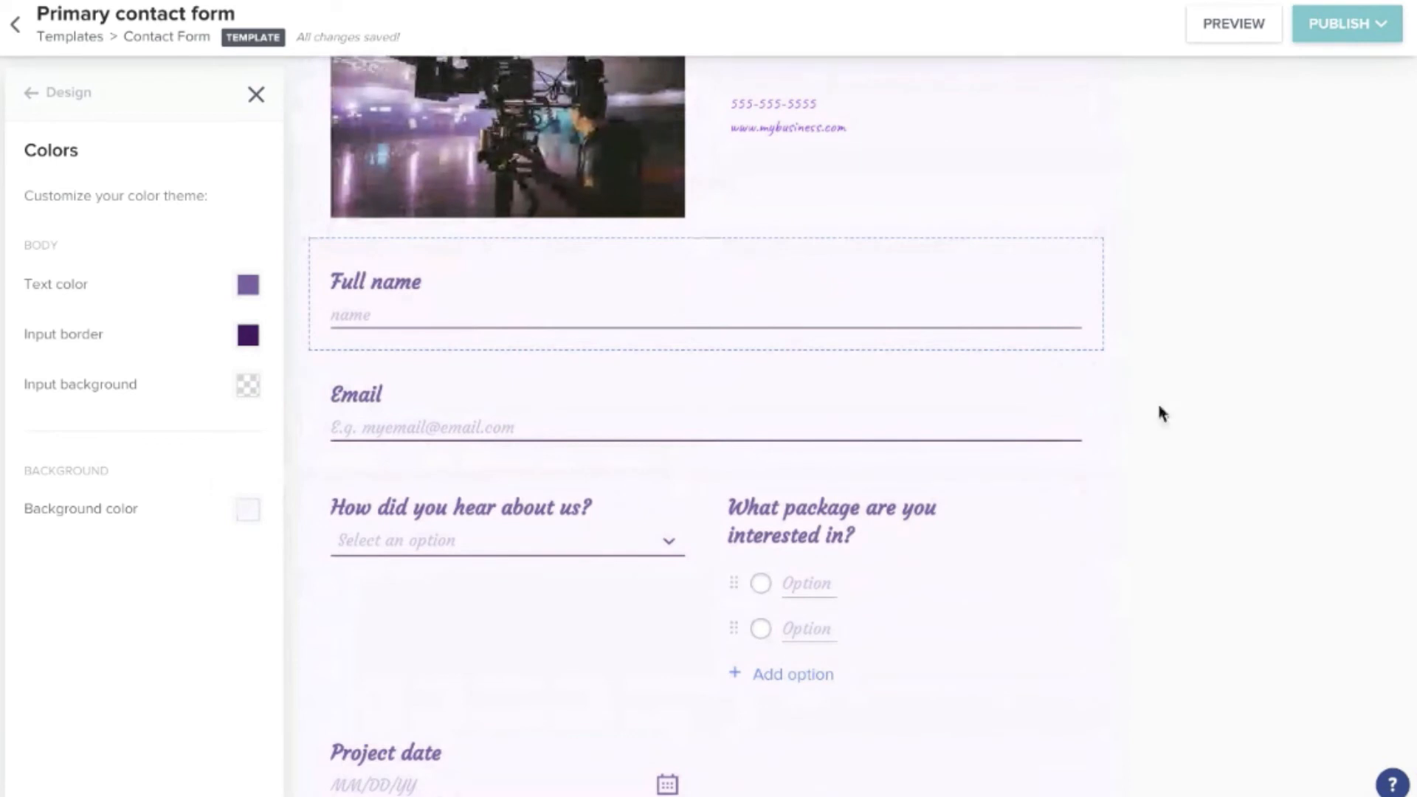
pyautogui.scroll(3, 1159, 412)
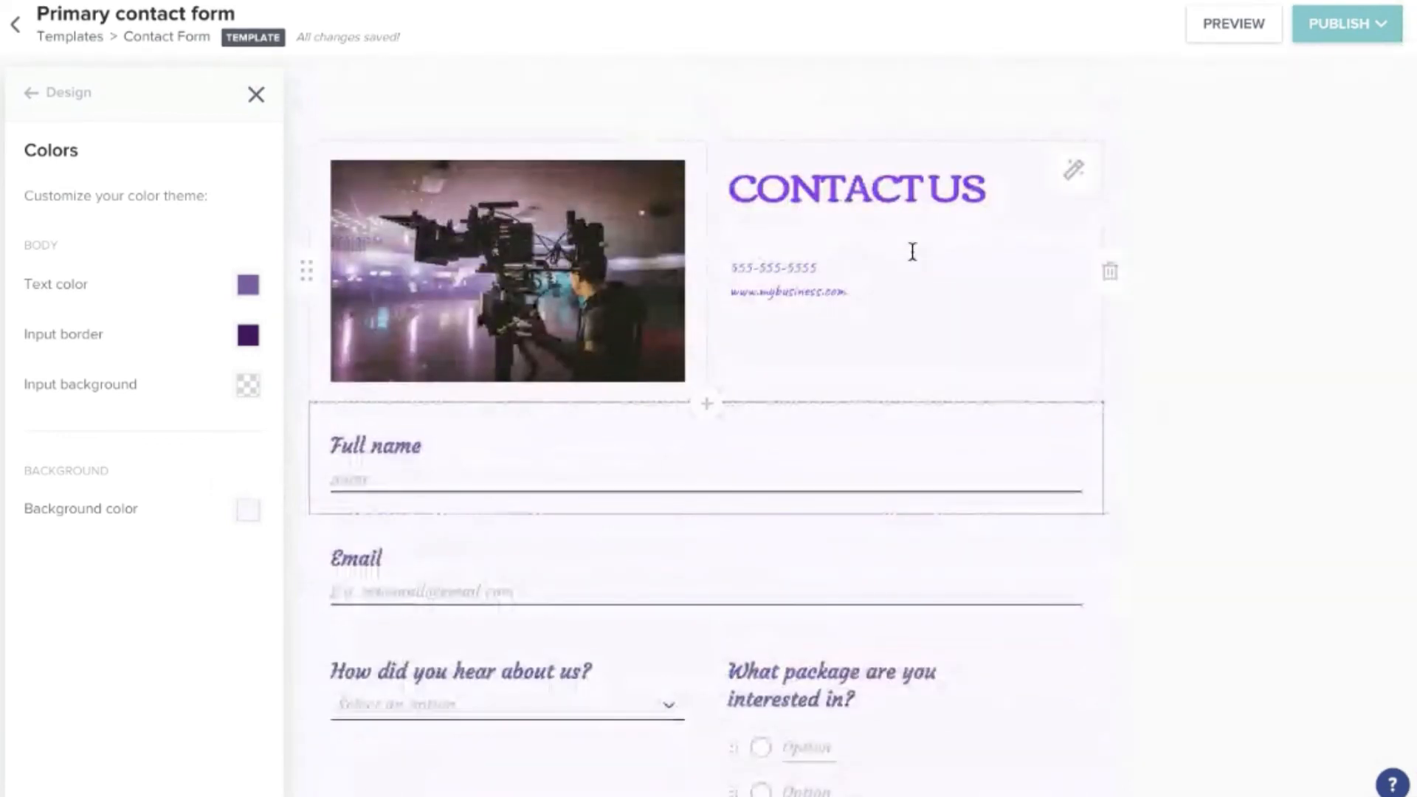
pyautogui.click(31, 94)
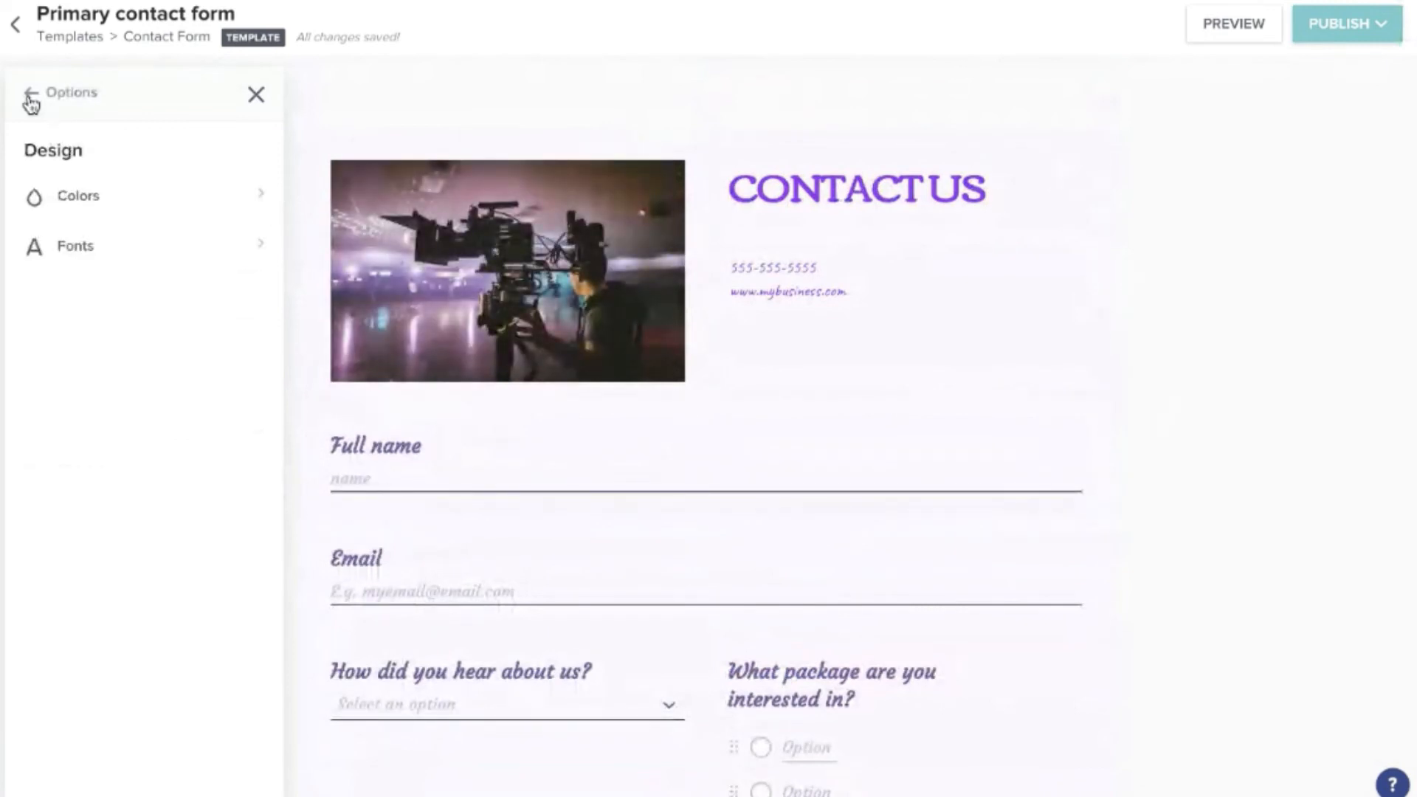
pyautogui.click(31, 98)
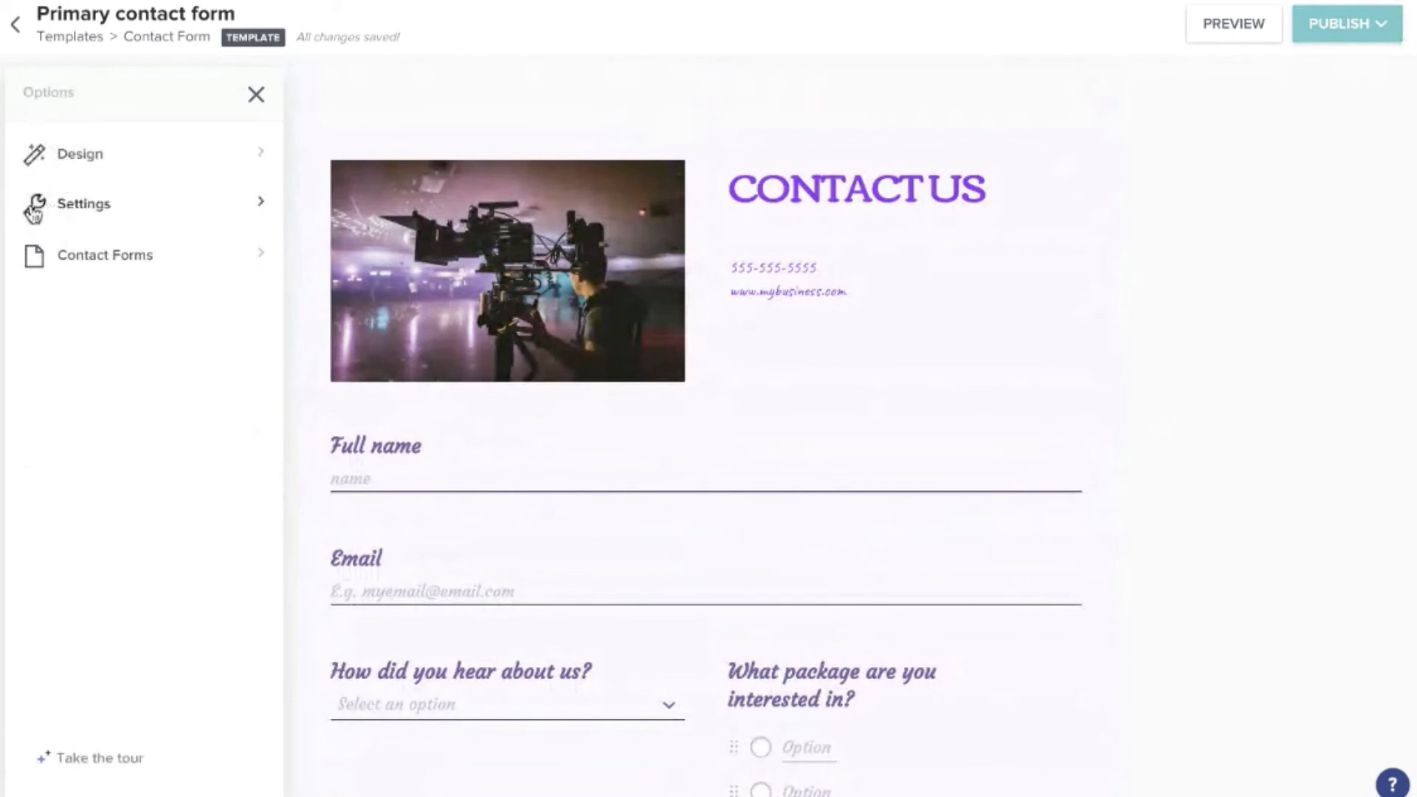
pyautogui.click(265, 90)
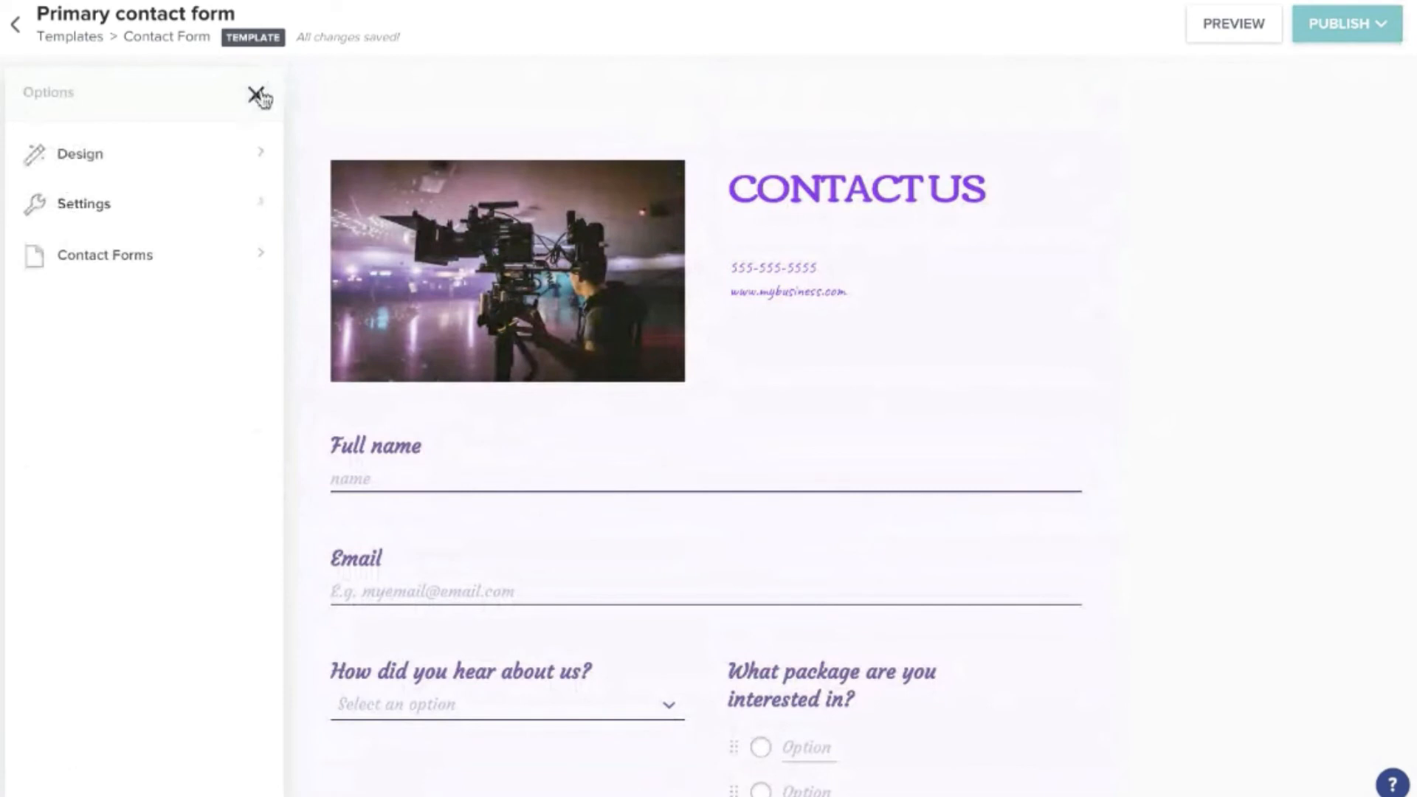
# Open the form's settings and view the team members available as incoming leads recipient, without changing the selection
pyautogui.click(33, 211)
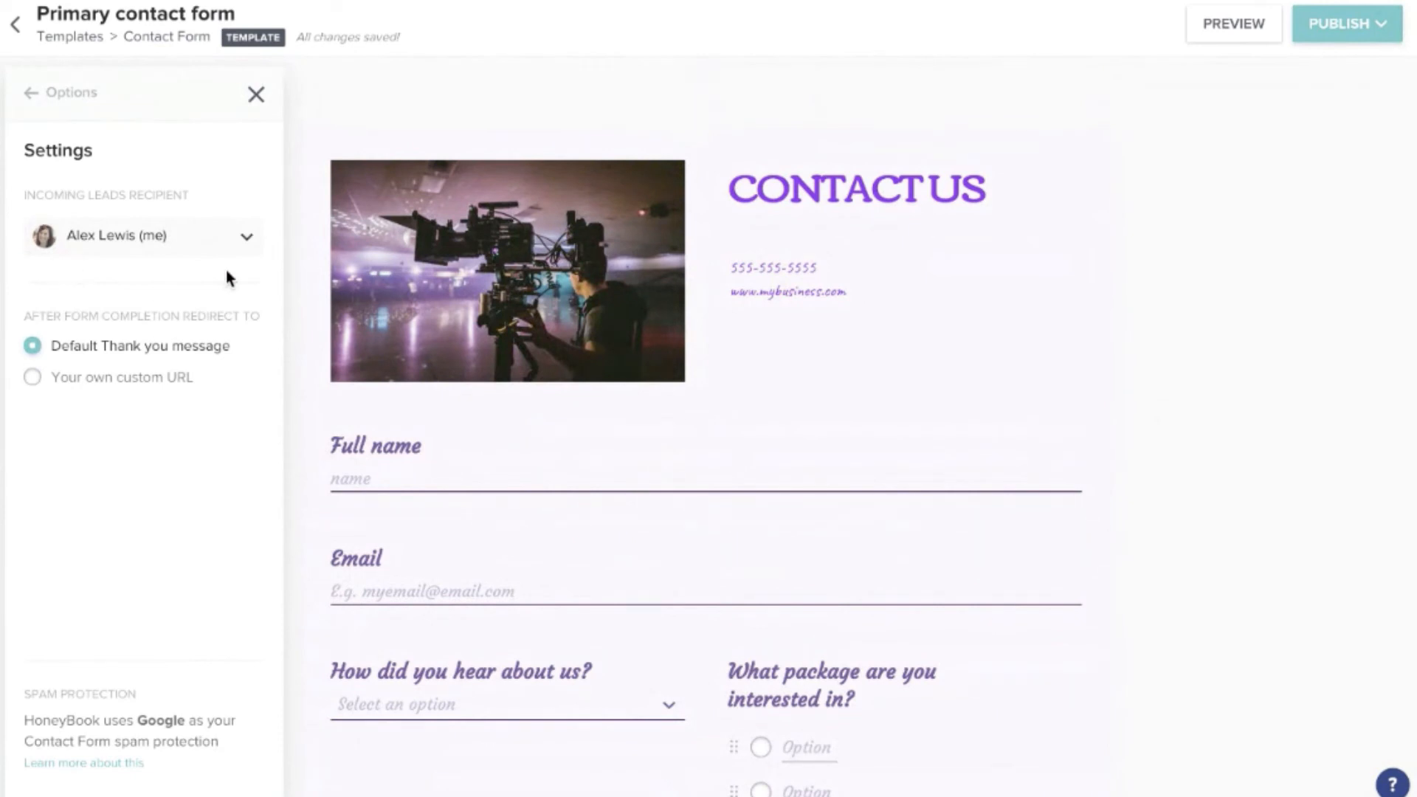
pyautogui.click(240, 248)
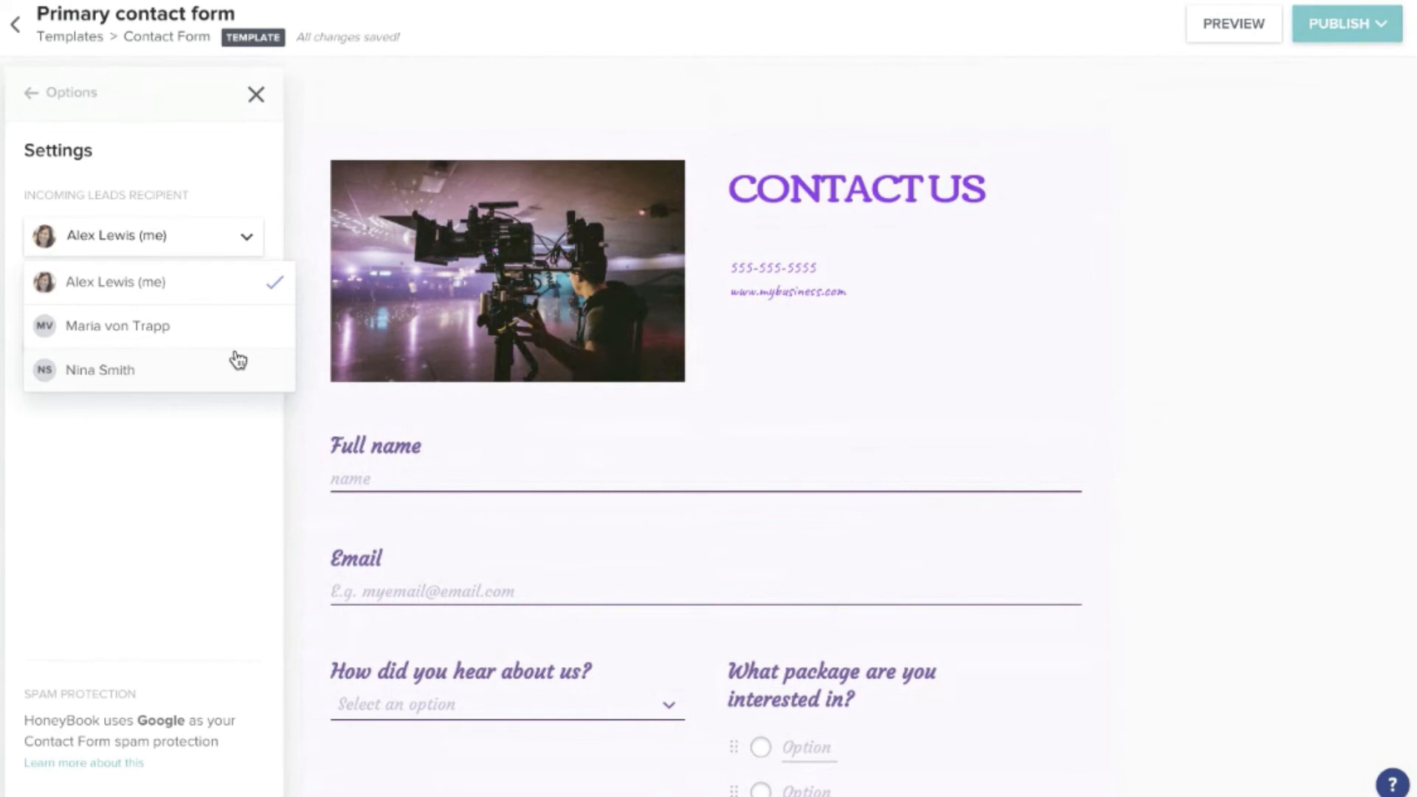
pyautogui.click(239, 469)
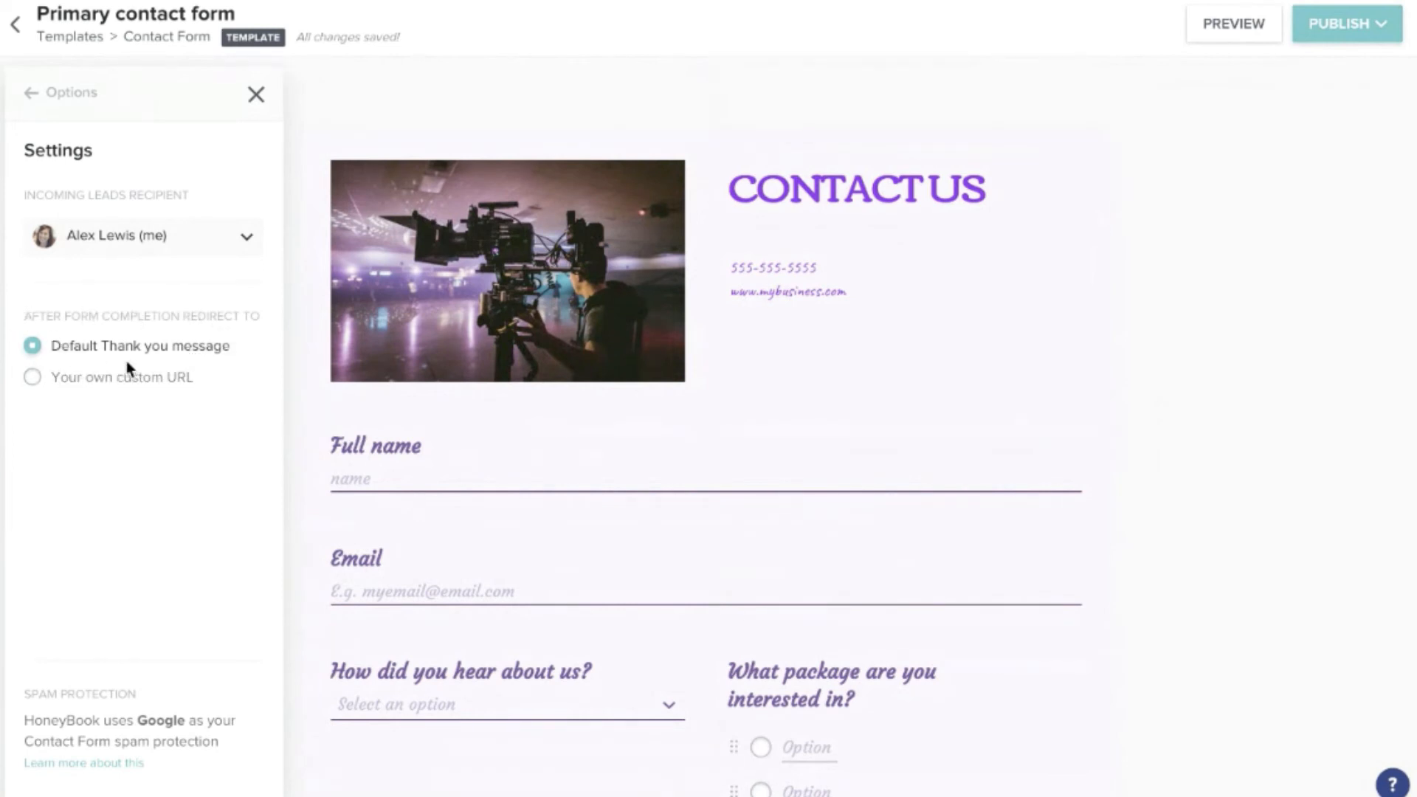
# Try redirecting to a custom URL after form completion, restore the default thank you message, and close the settings
pyautogui.click(65, 378)
pyautogui.click(187, 428)
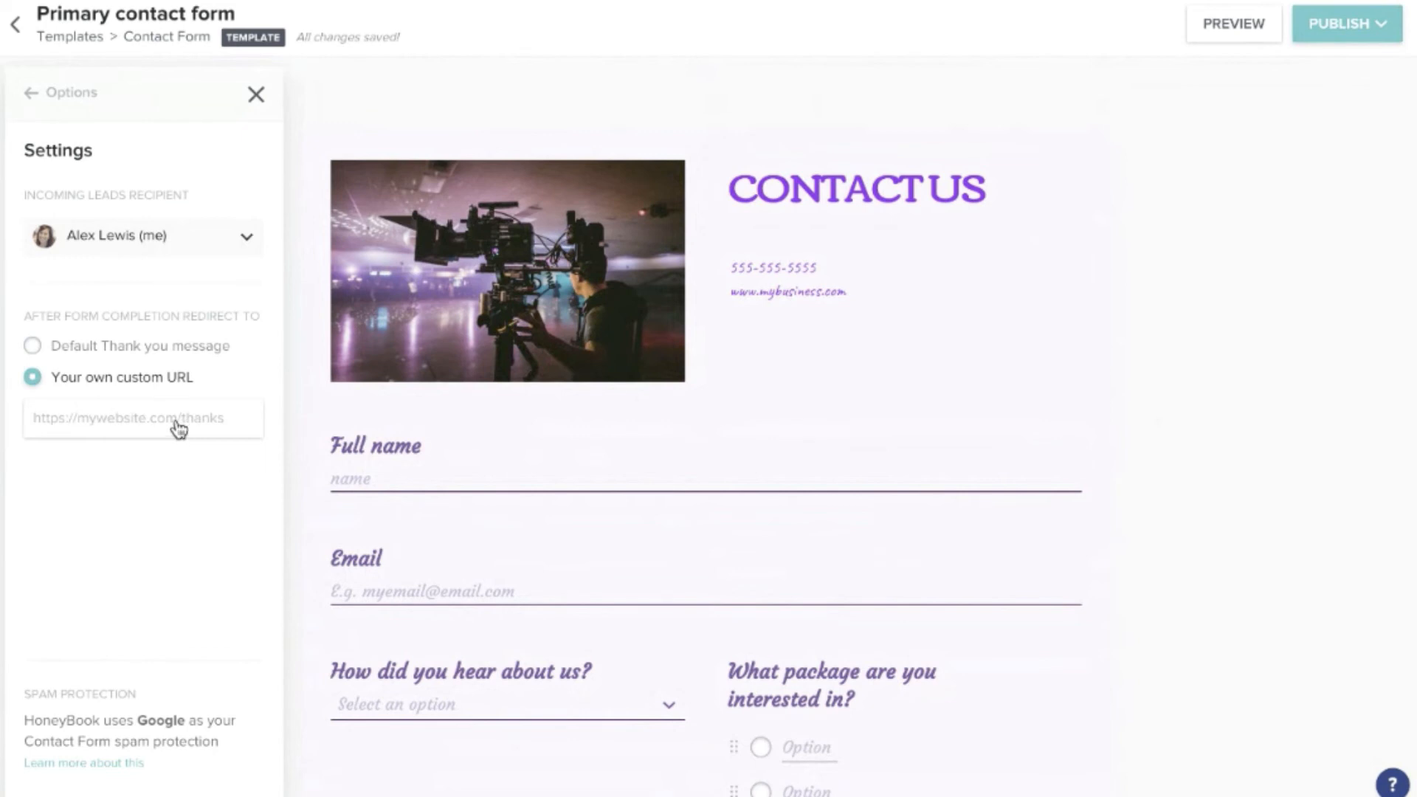
pyautogui.click(103, 351)
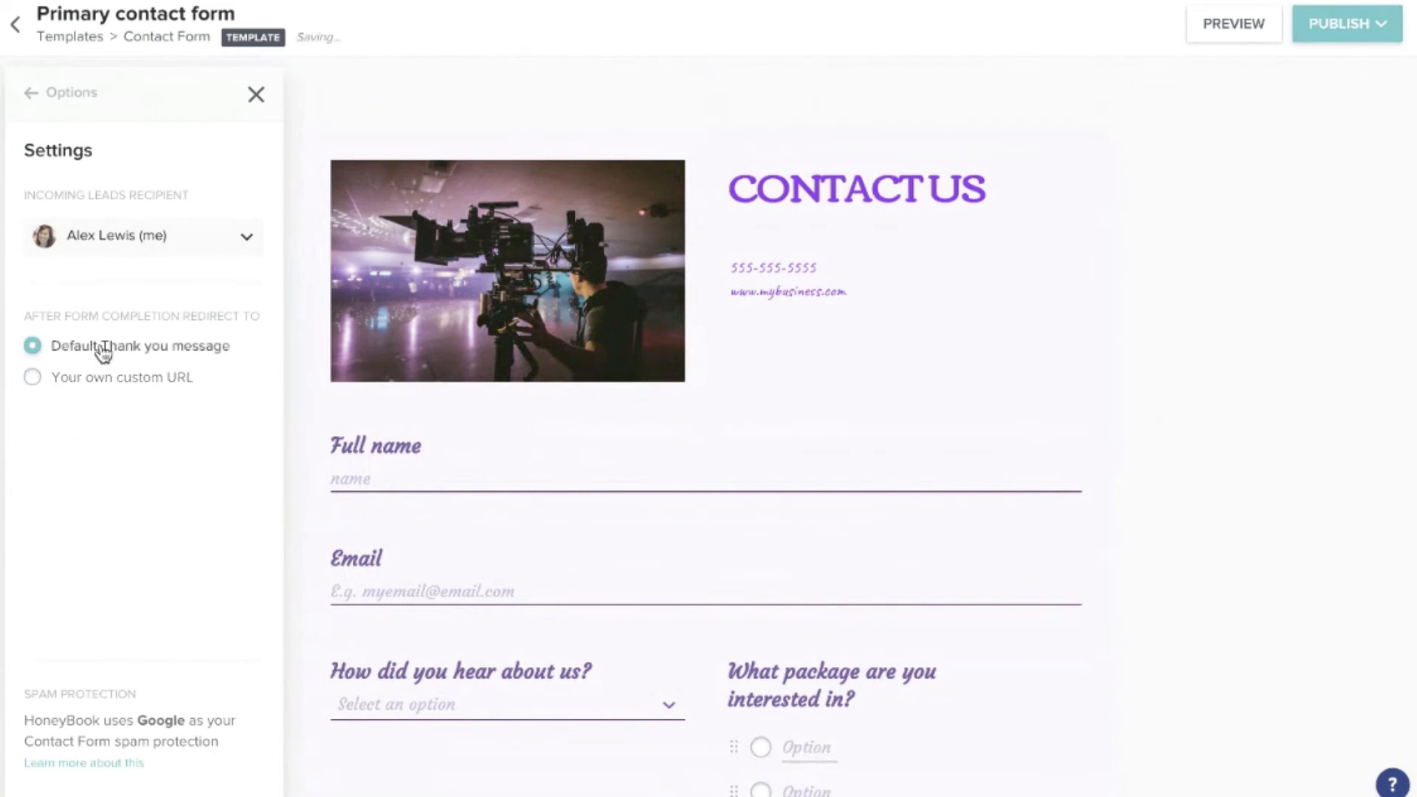
pyautogui.click(258, 96)
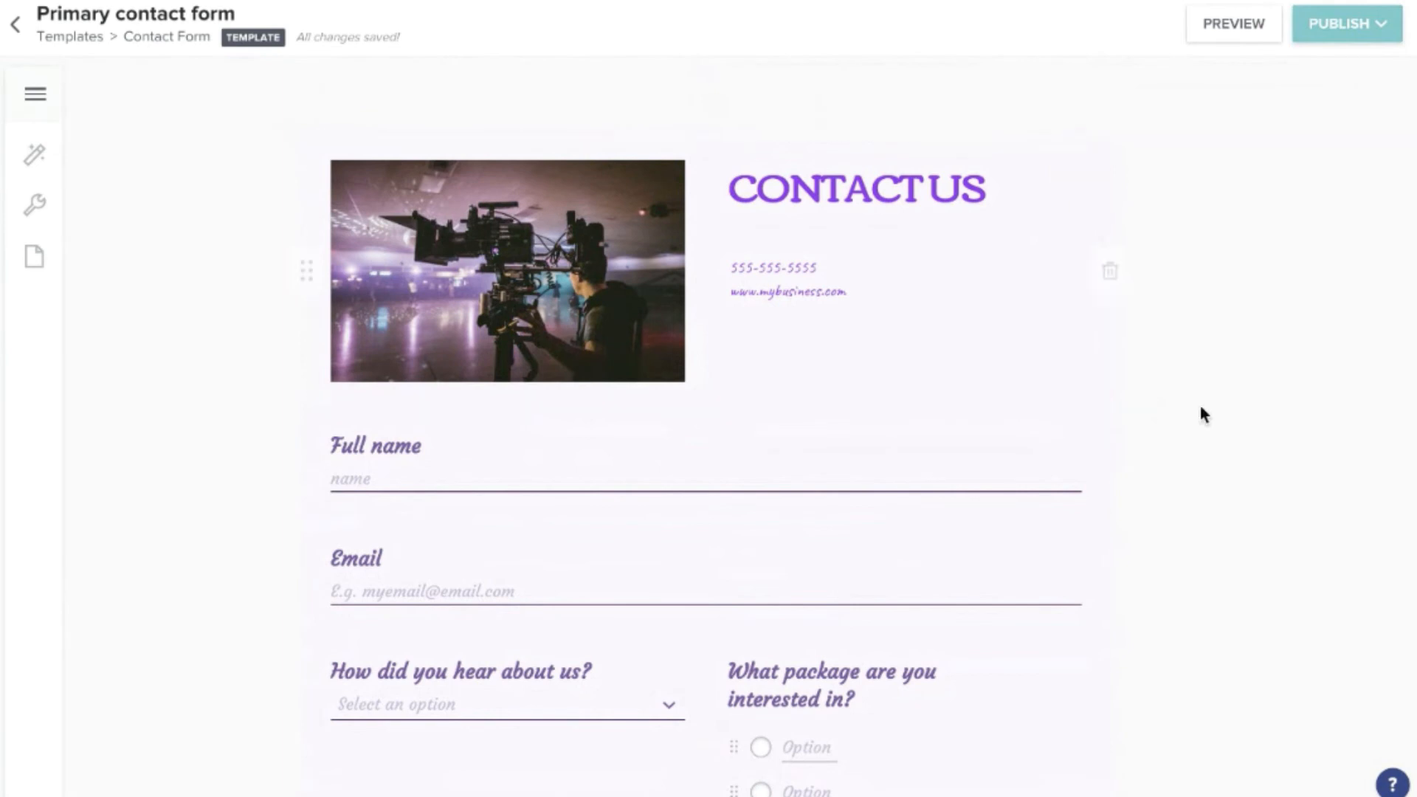
# Try to preview the contact form as a client
pyautogui.scroll(-2, 1219, 405)
pyautogui.scroll(2, 1243, 388)
pyautogui.moveTo(841, 354)
pyautogui.click(1240, 29)
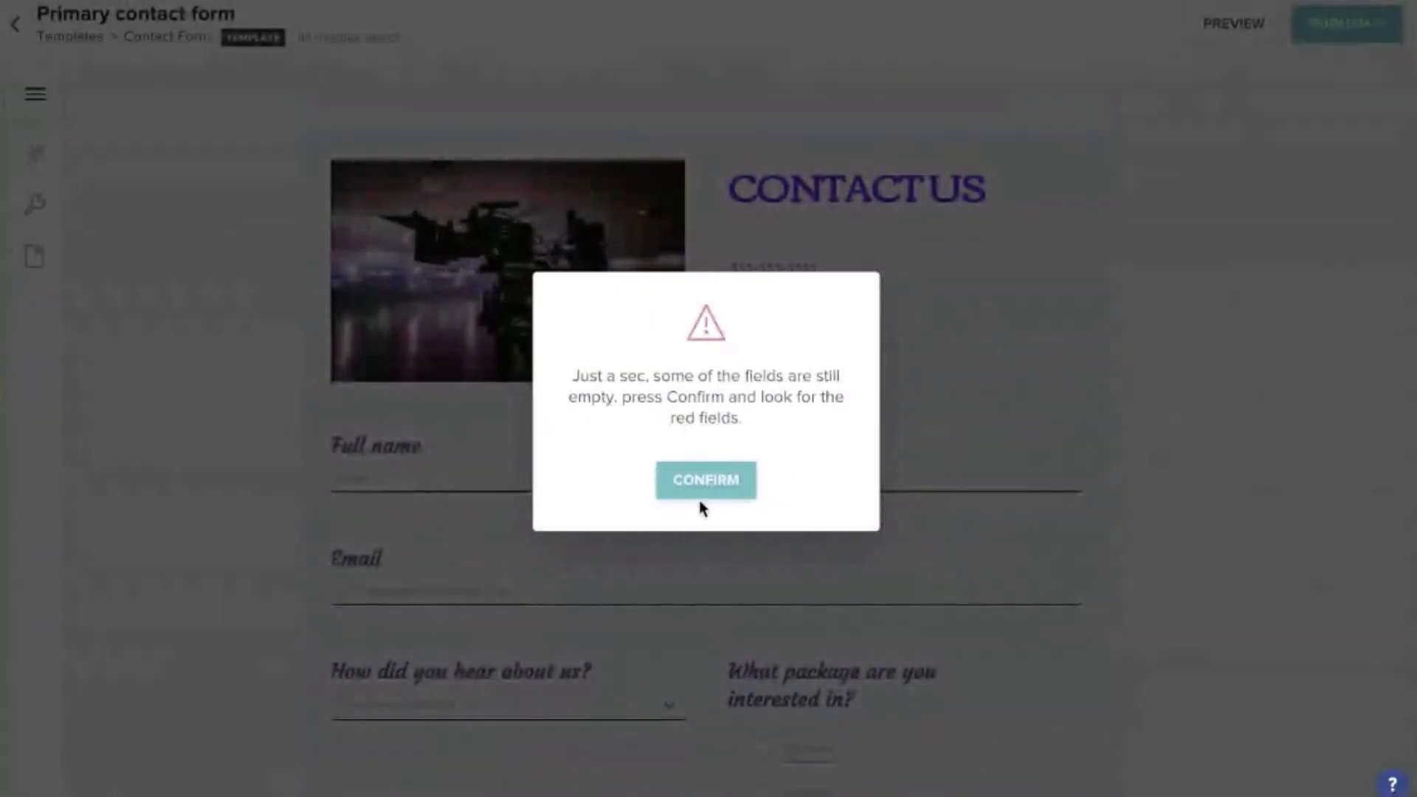
pyautogui.click(731, 488)
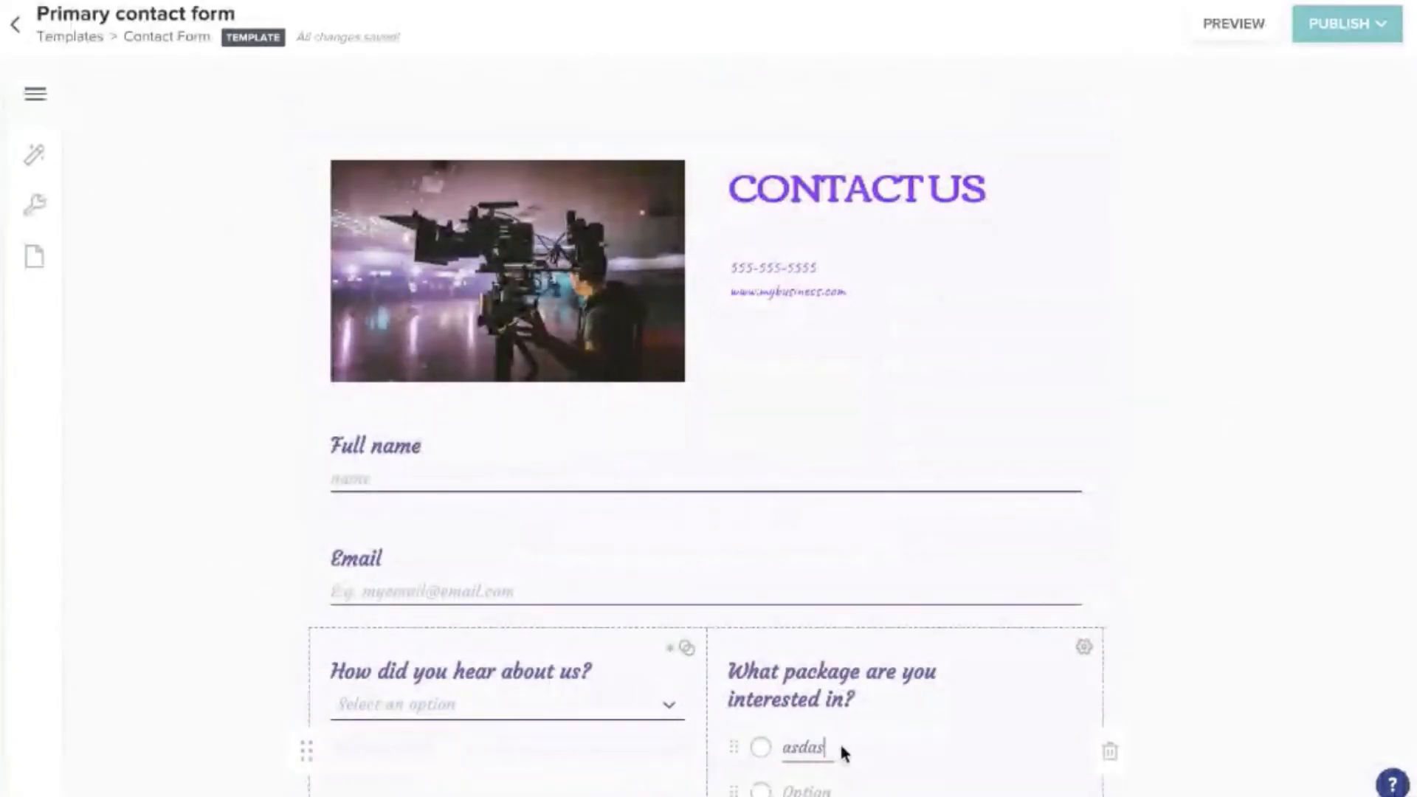
# Fill both blank answer options of the "What package are you interested in?" question with "asdasd"
pyautogui.scroll(-3, 1224, 631)
pyautogui.click(807, 559)
pyautogui.write('asdasd')
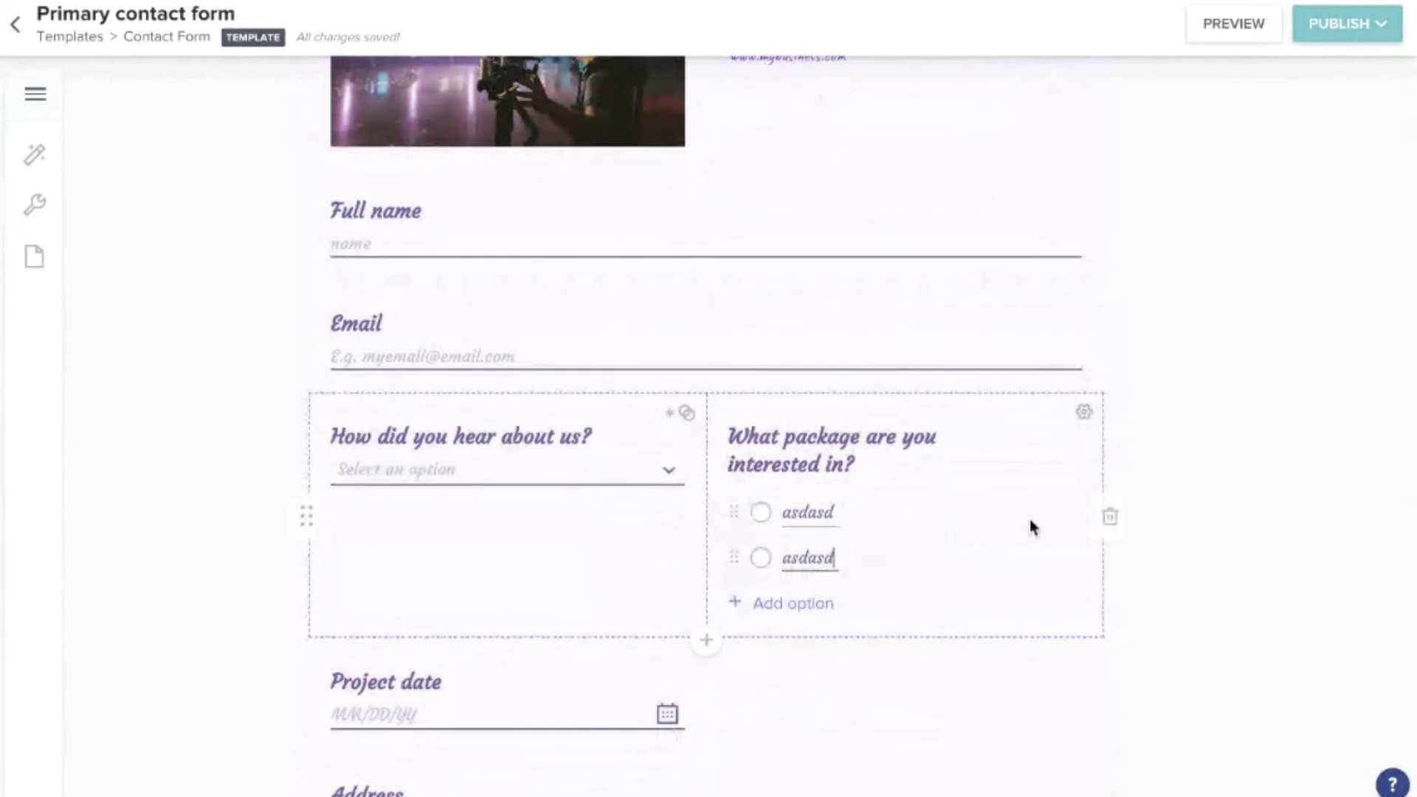
pyautogui.scroll(3, 1246, 456)
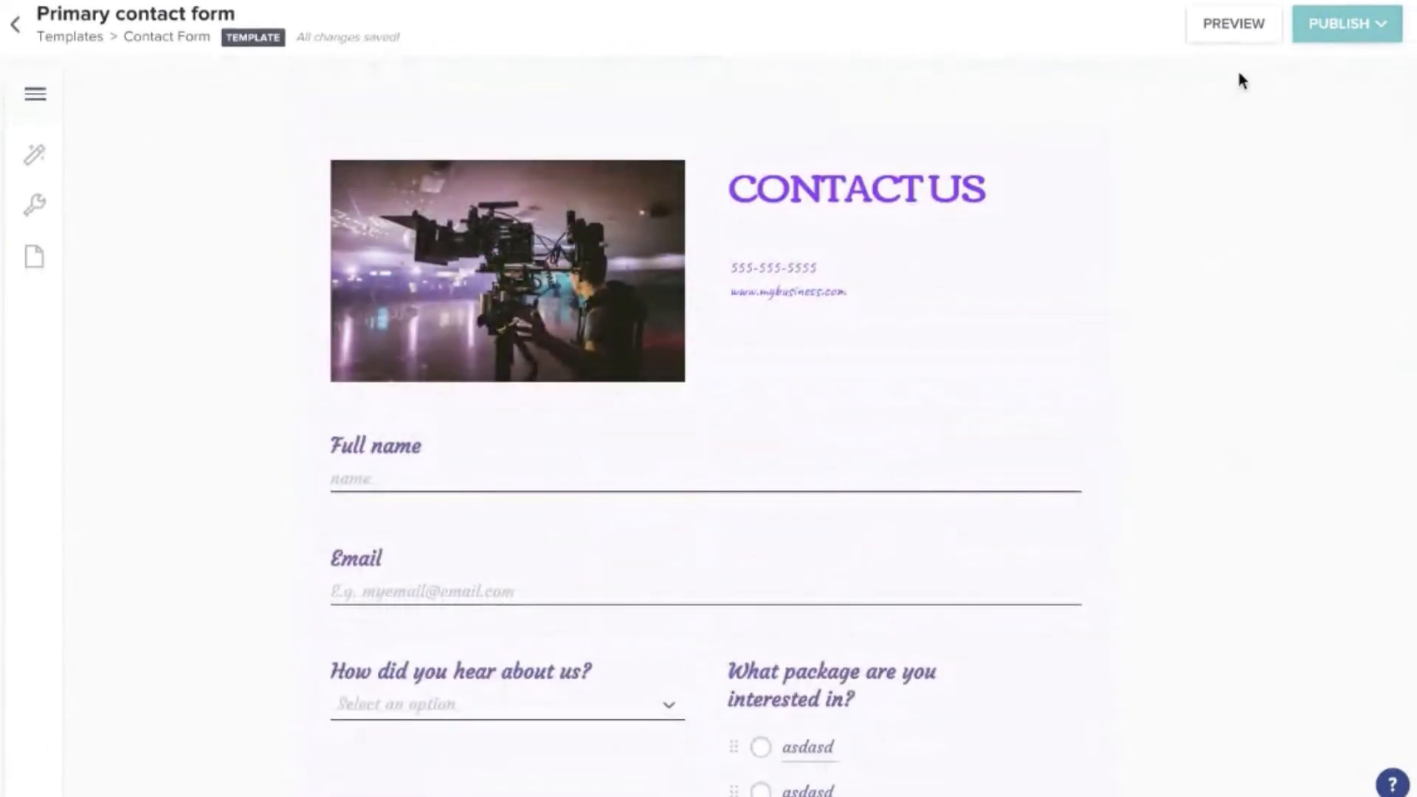
# Preview the whole contact form as a client, from the header image through the questions, and exit the preview
pyautogui.click(1234, 26)
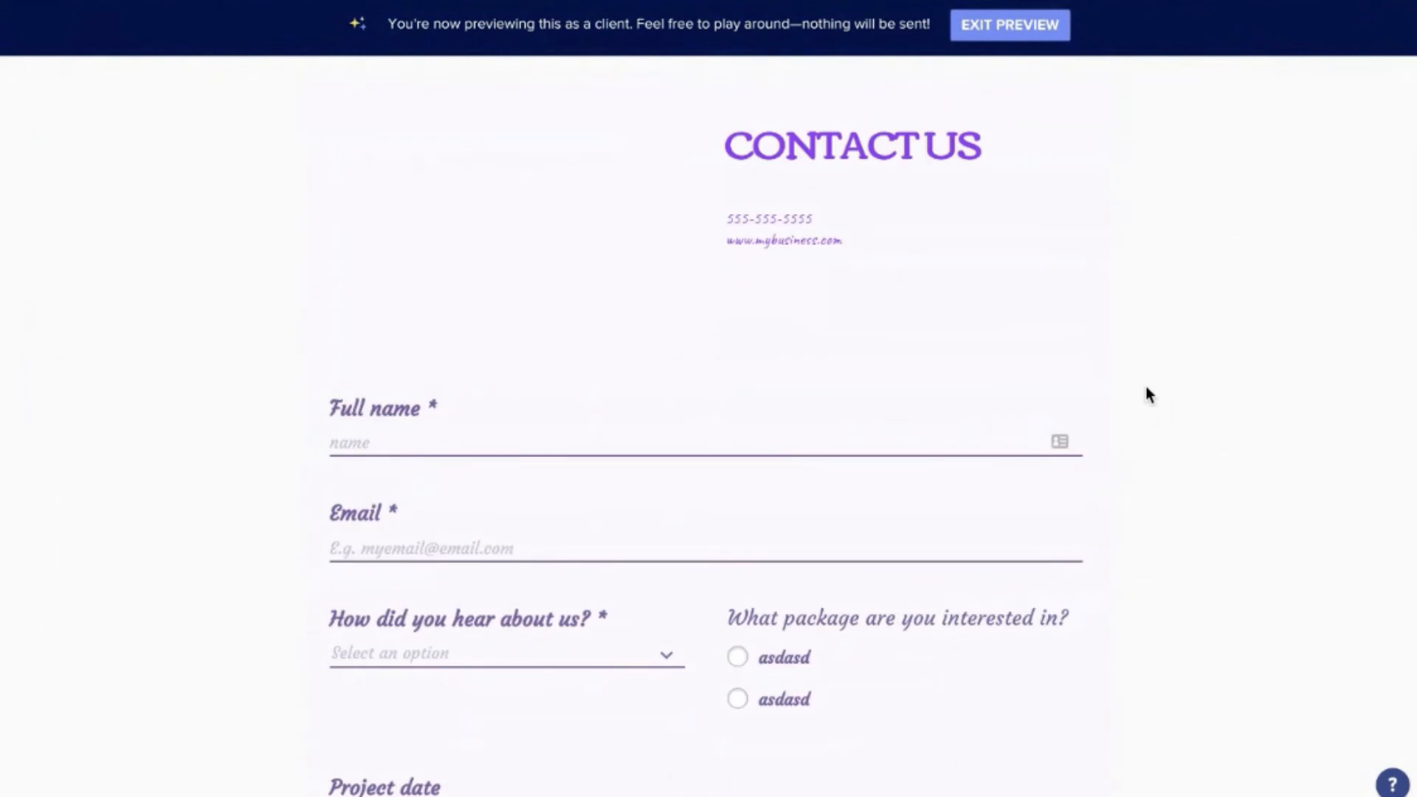
pyautogui.scroll(-8, 1122, 365)
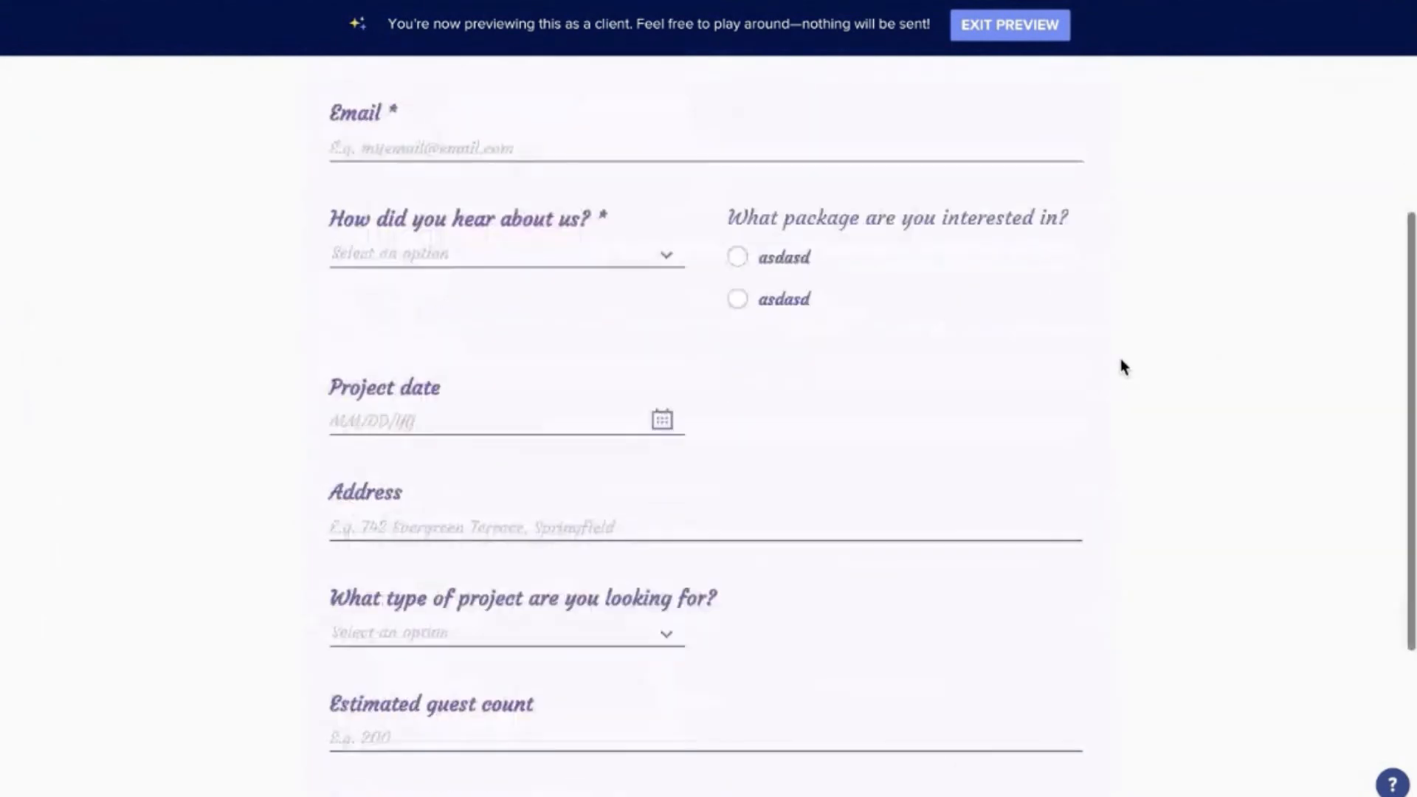
pyautogui.scroll(8, 1121, 361)
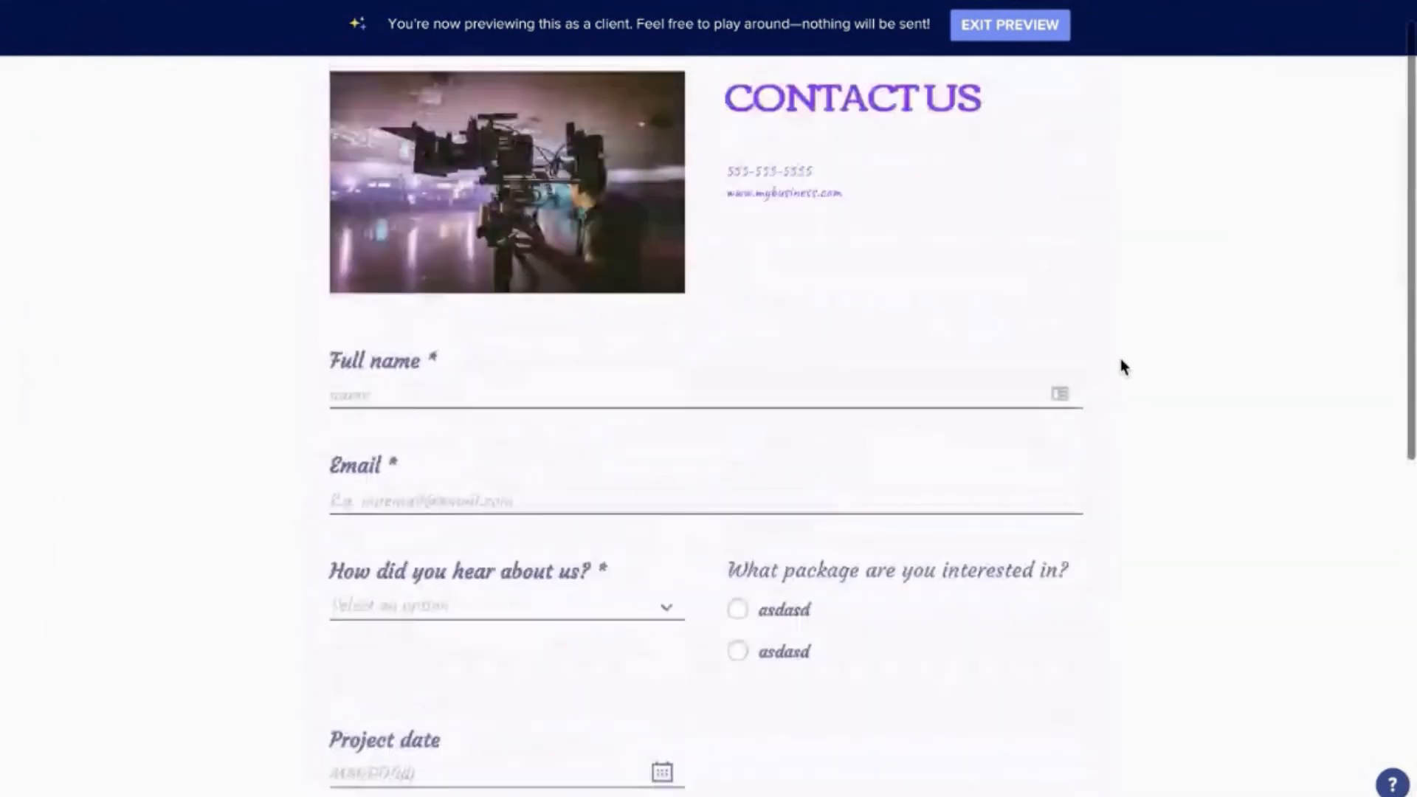
pyautogui.click(1000, 29)
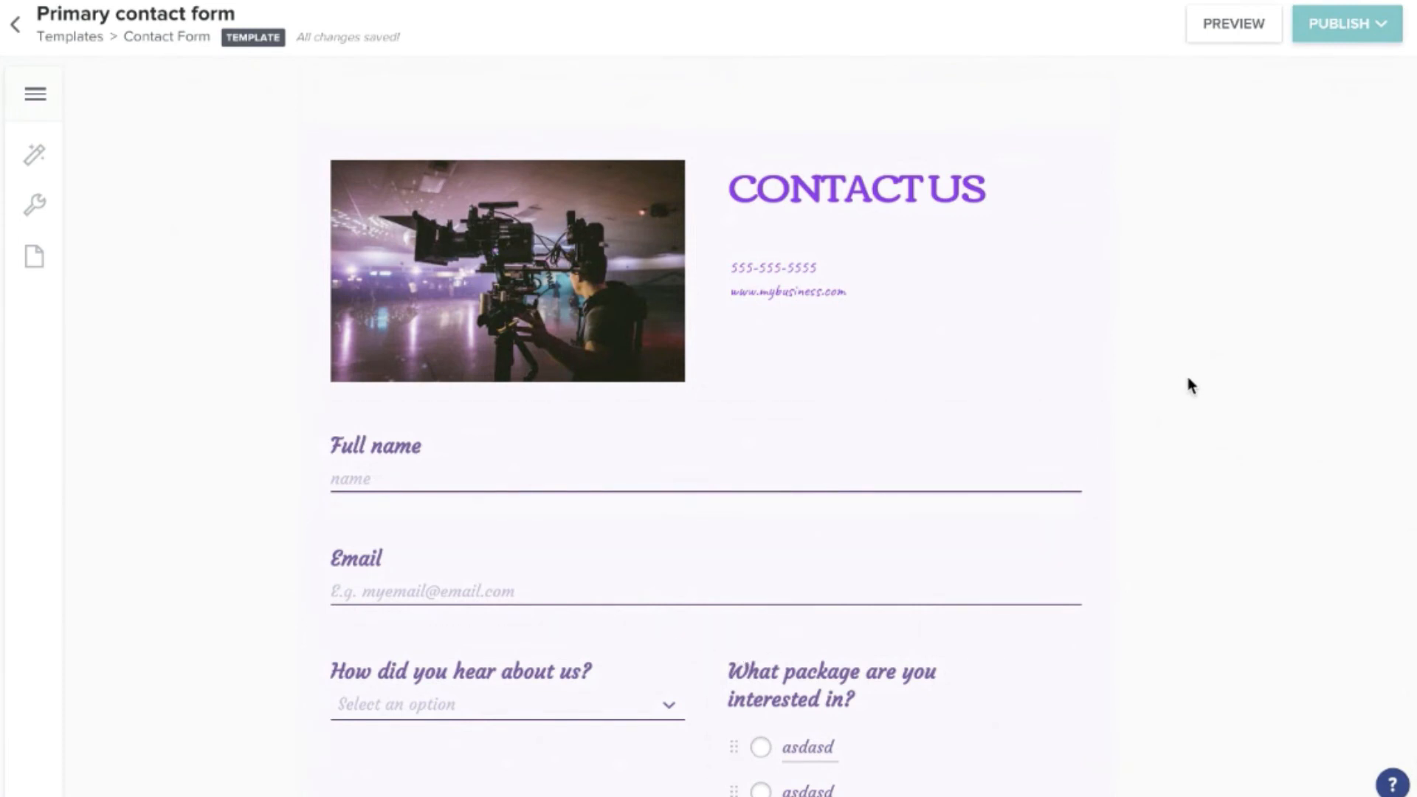
# Publish the contact form and view its direct link in the form settings
pyautogui.click(1339, 25)
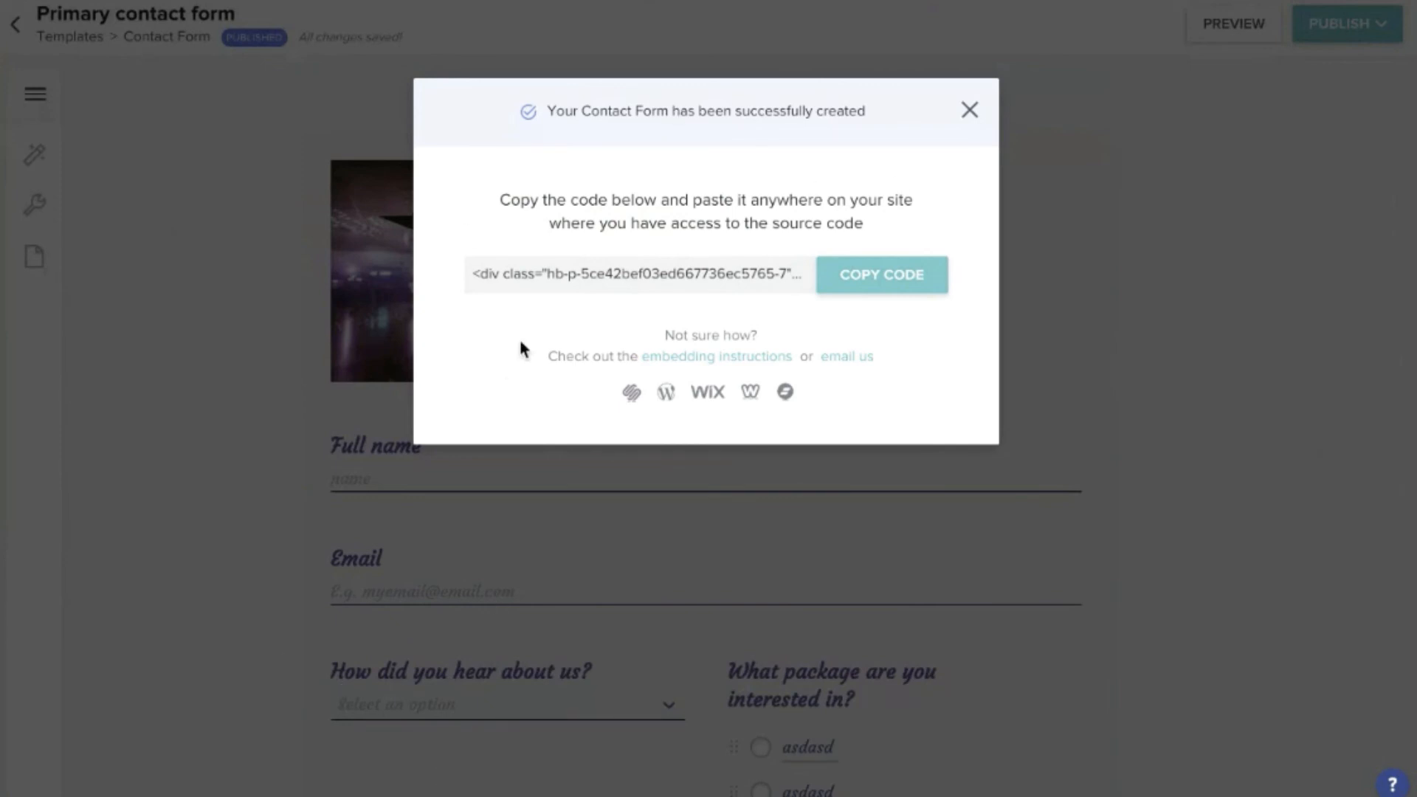
pyautogui.click(961, 111)
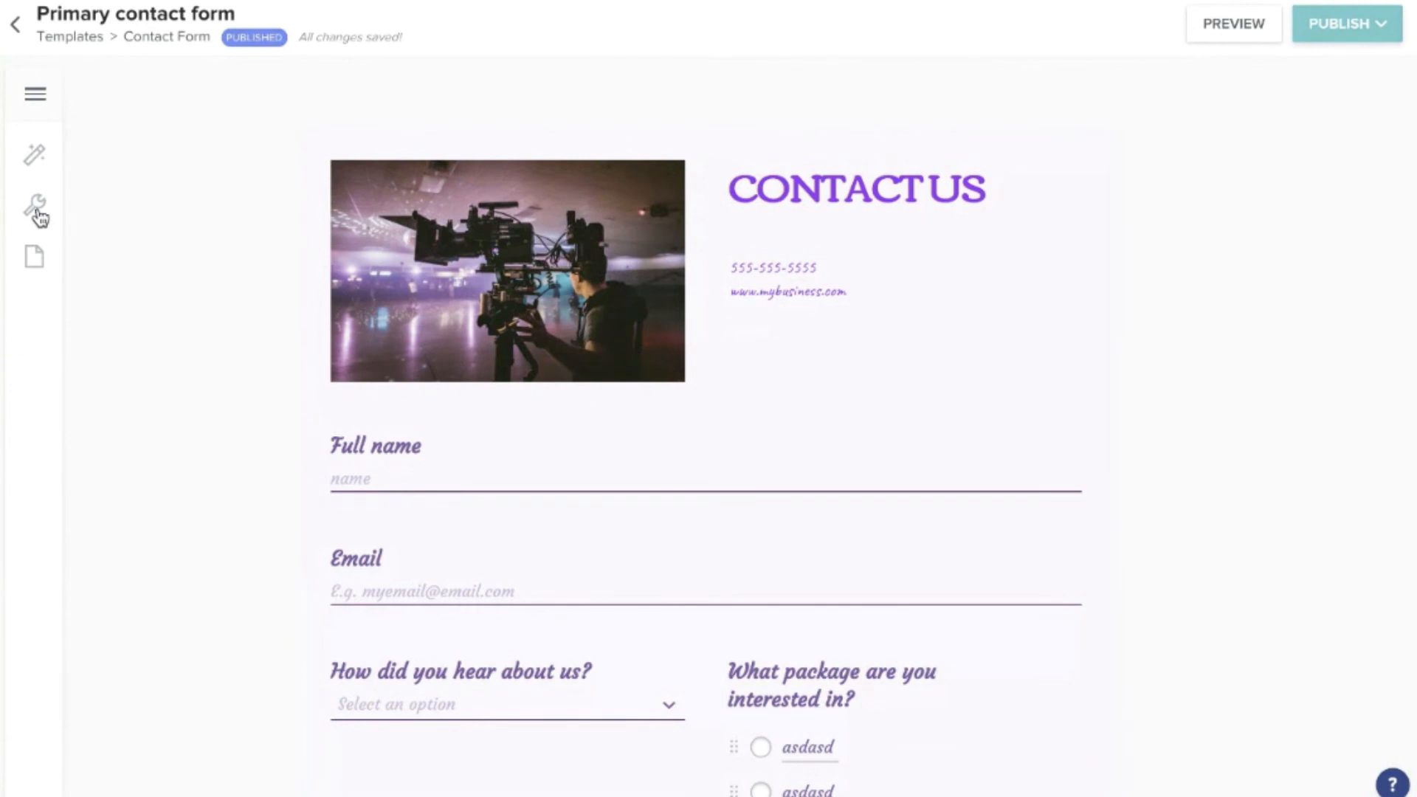
pyautogui.click(37, 210)
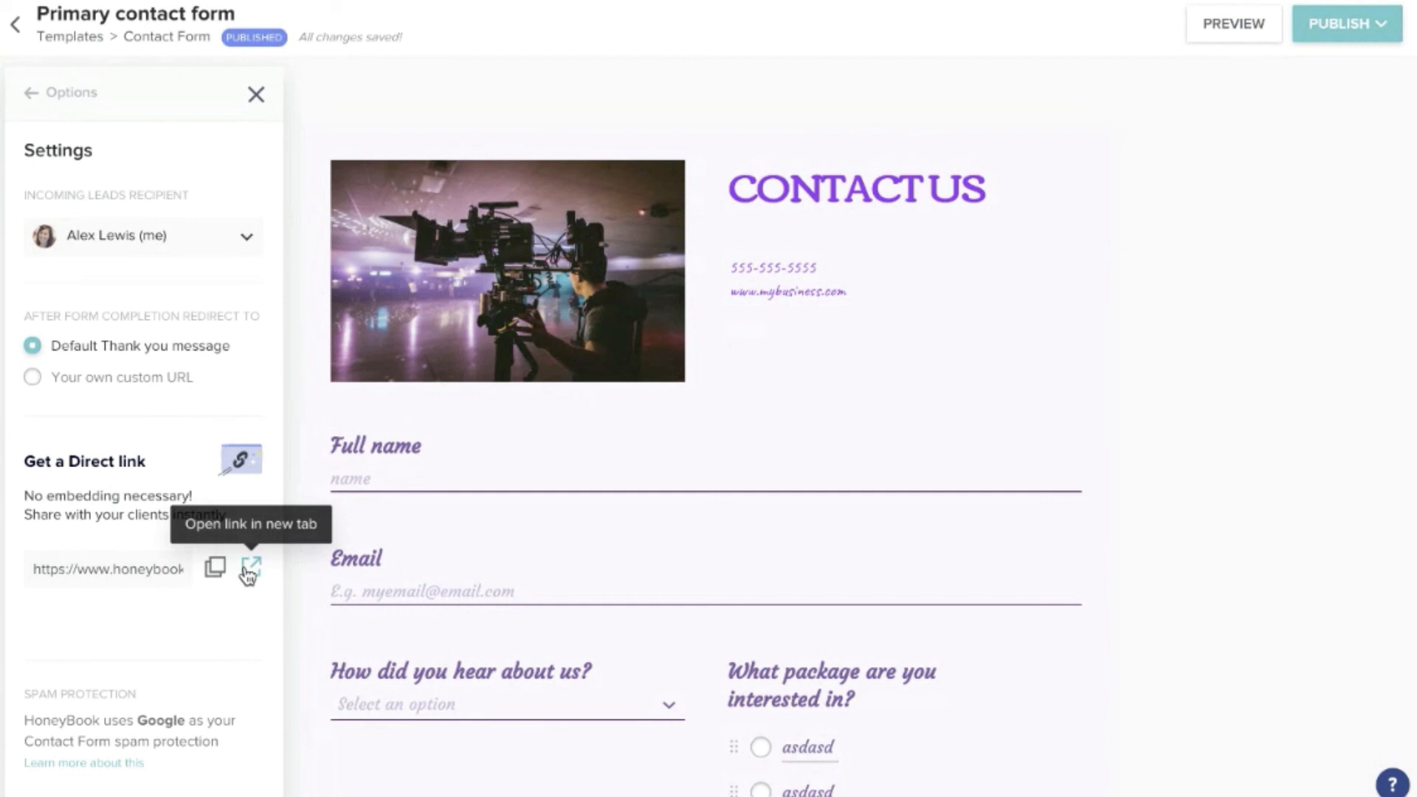
pyautogui.click(255, 97)
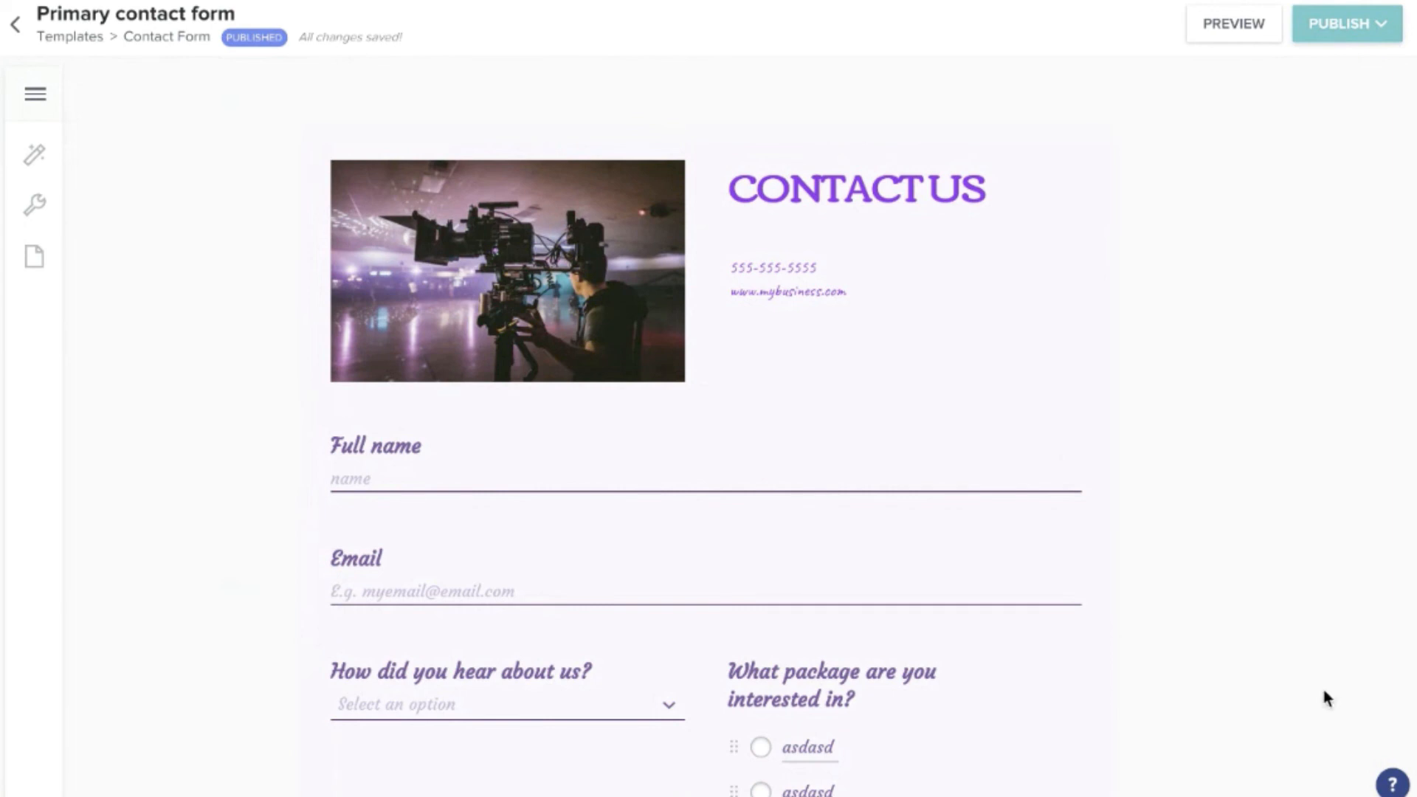
# Open the support messaging window from the help options, look it over, and close it
pyautogui.click(1384, 786)
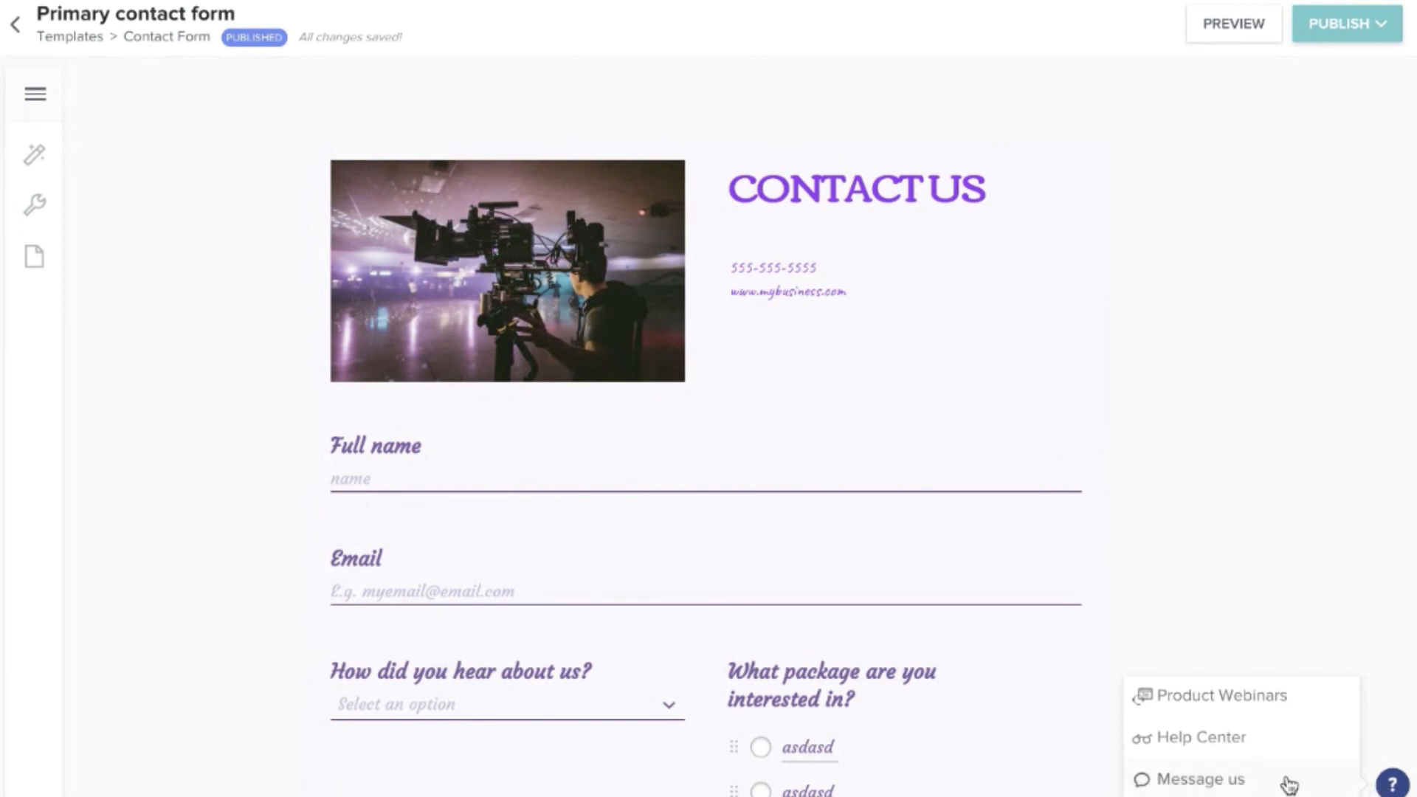
pyautogui.click(1201, 779)
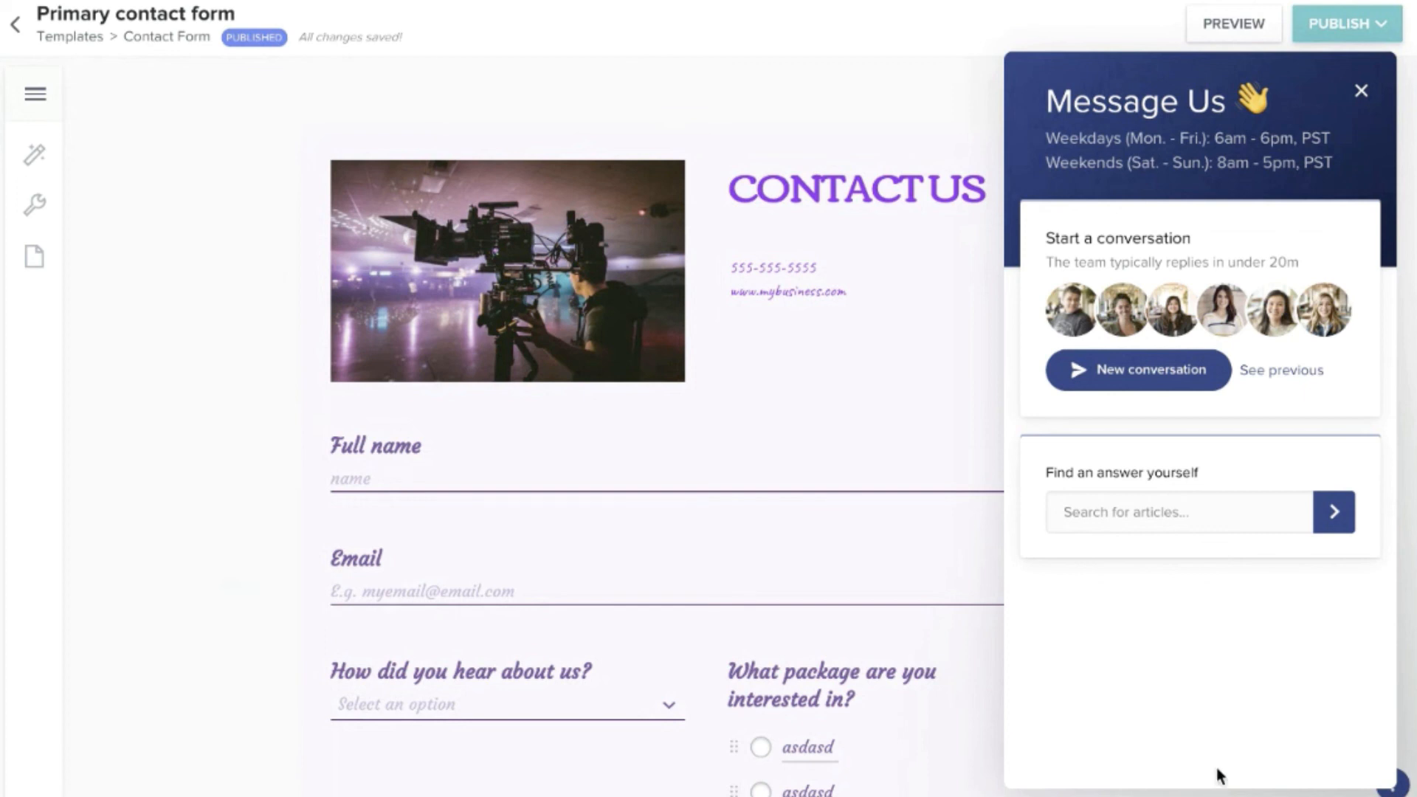
pyautogui.click(1361, 91)
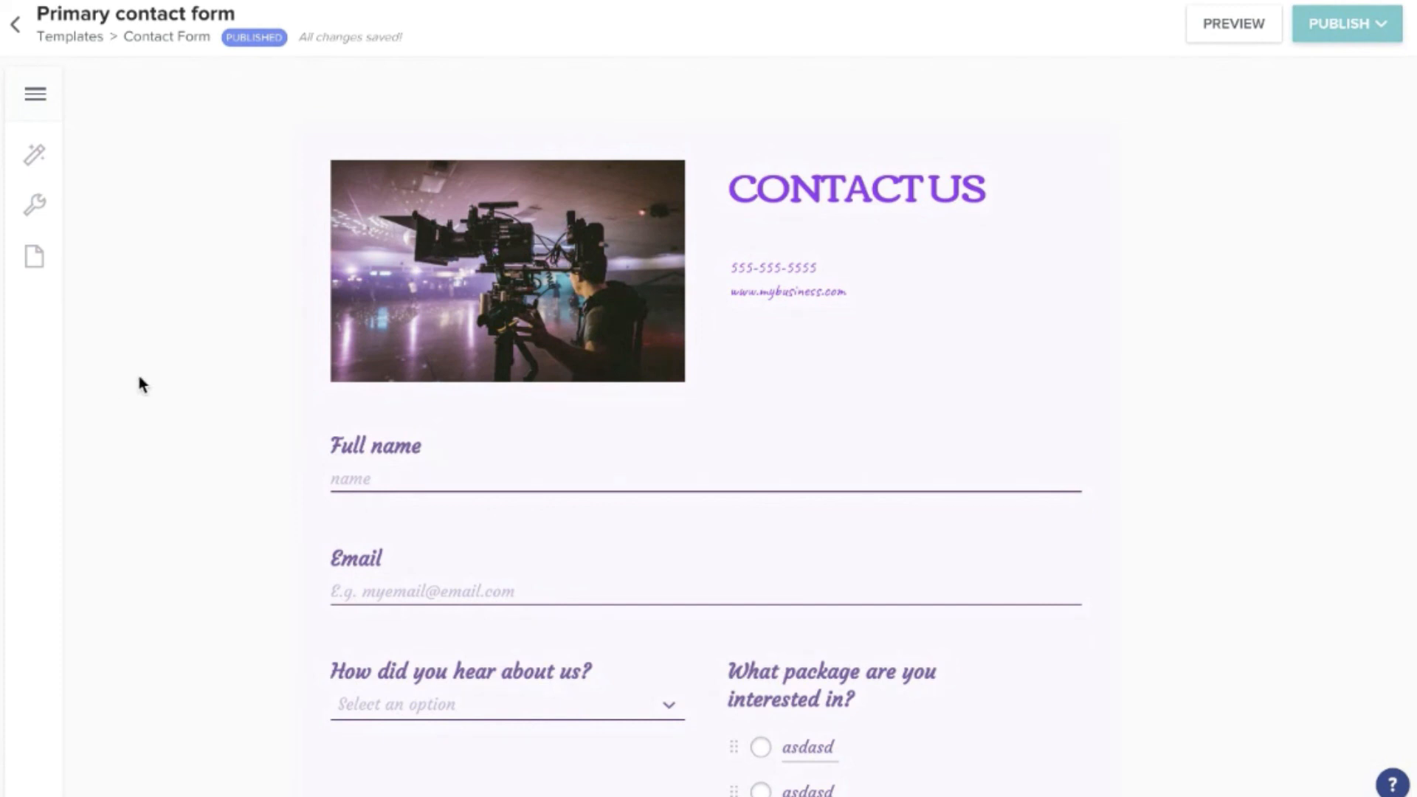
# Leave the form for the image Library, view the recommended image dimensions, and return to the home page
pyautogui.click(68, 39)
pyautogui.click(746, 22)
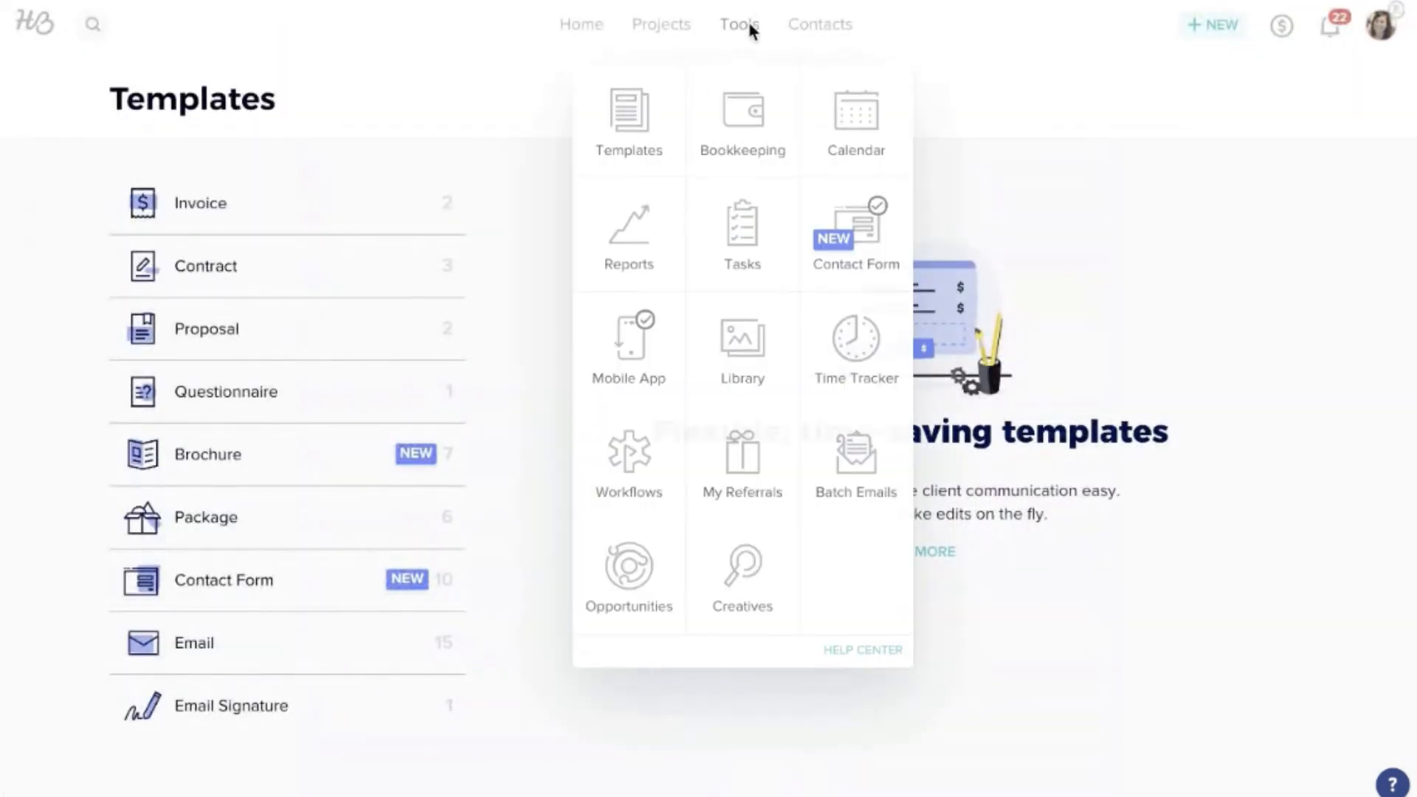
pyautogui.click(741, 343)
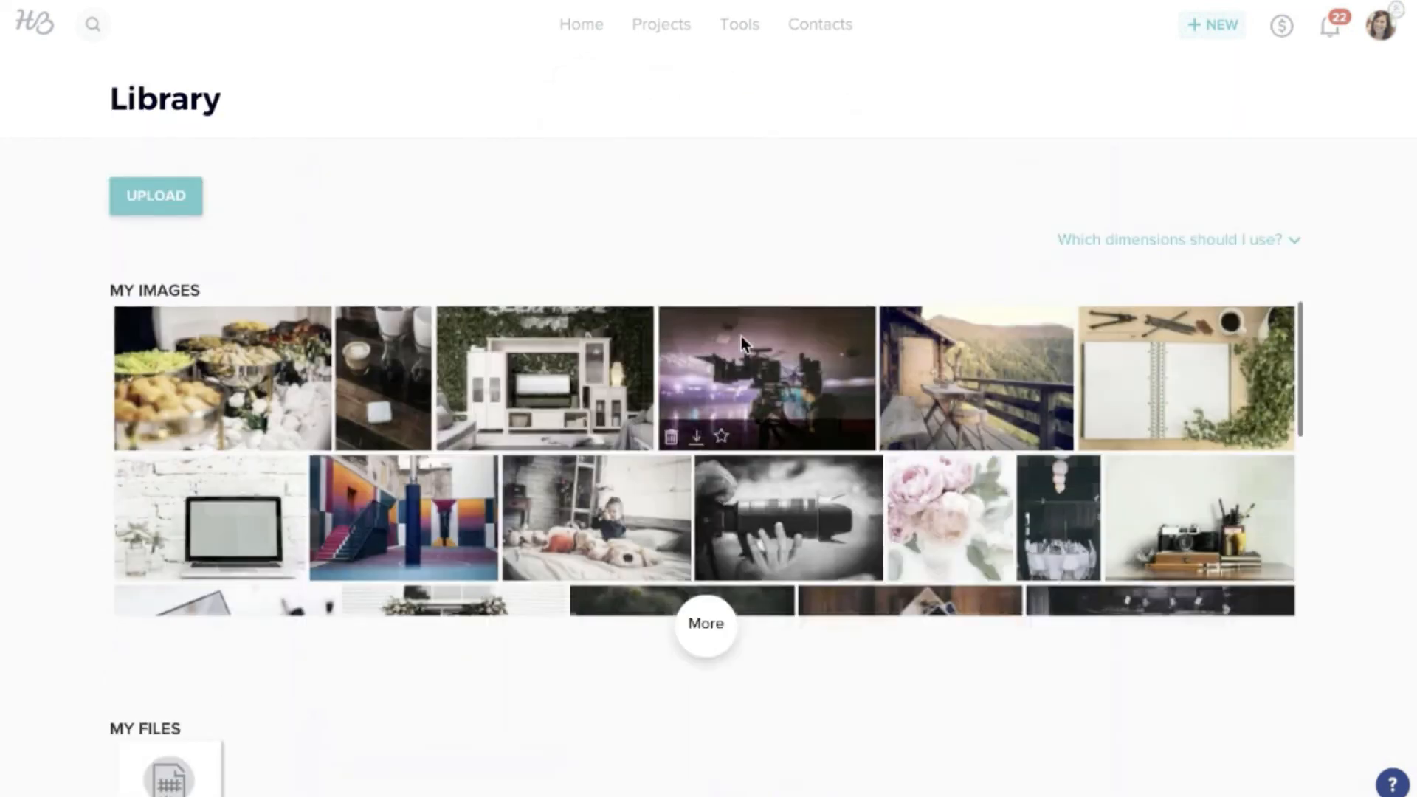
pyautogui.click(1179, 244)
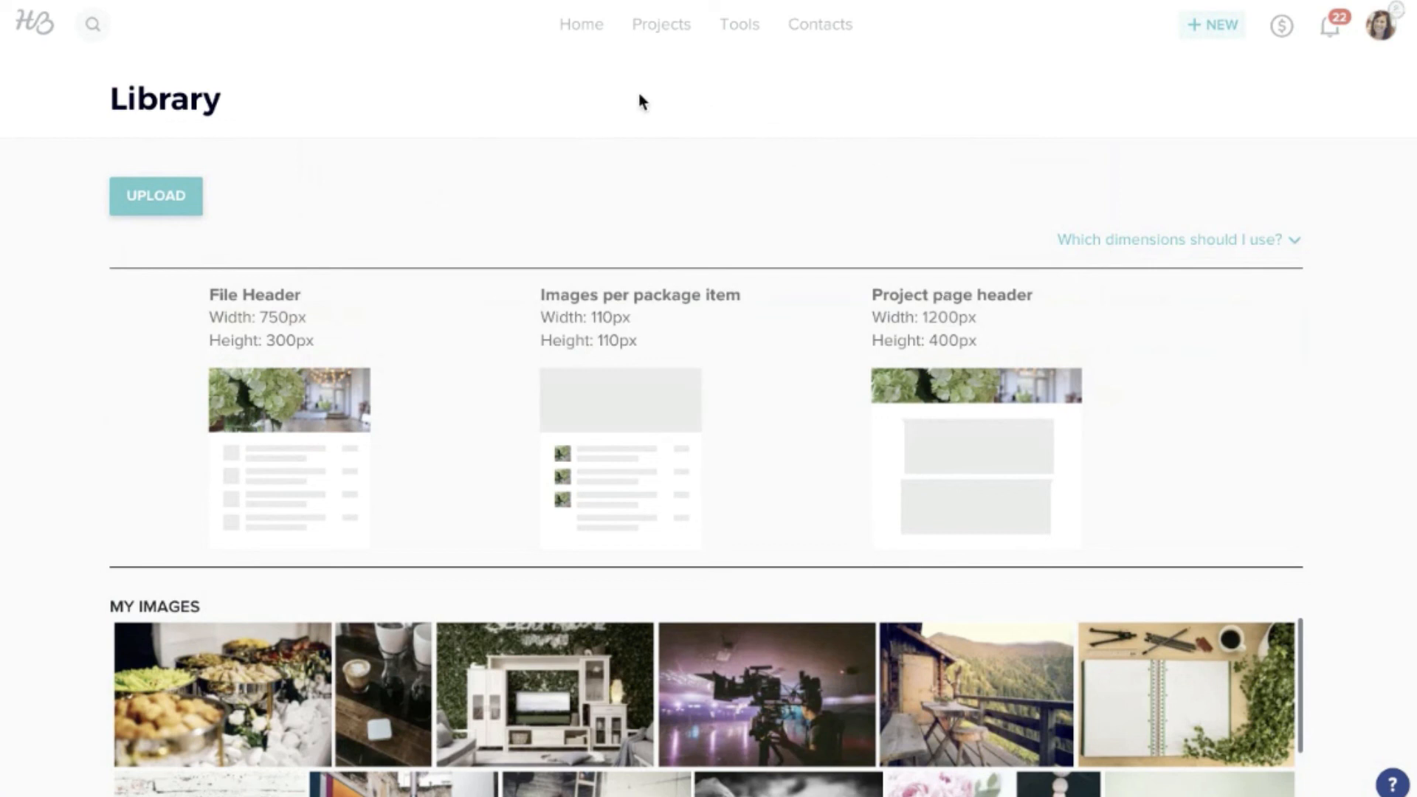
pyautogui.click(580, 26)
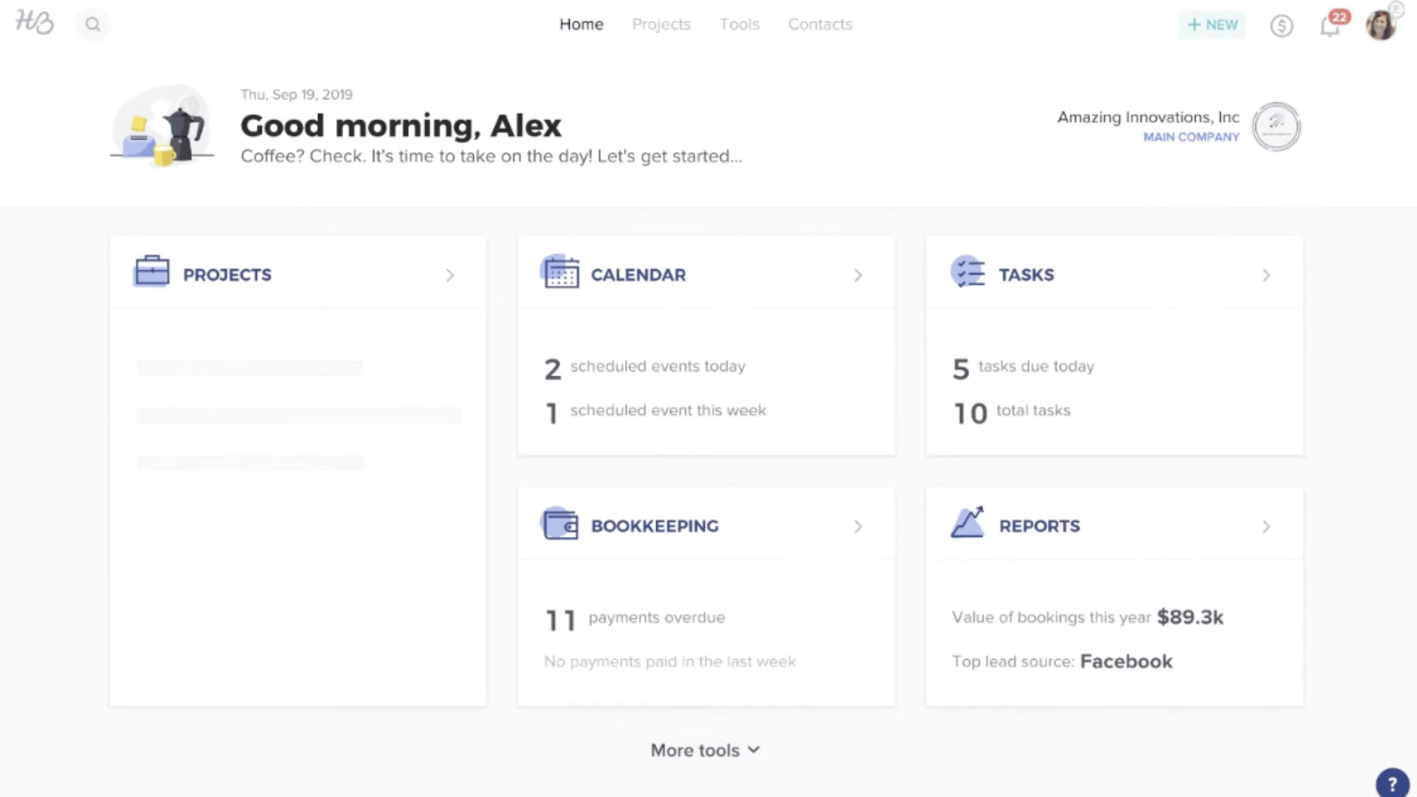